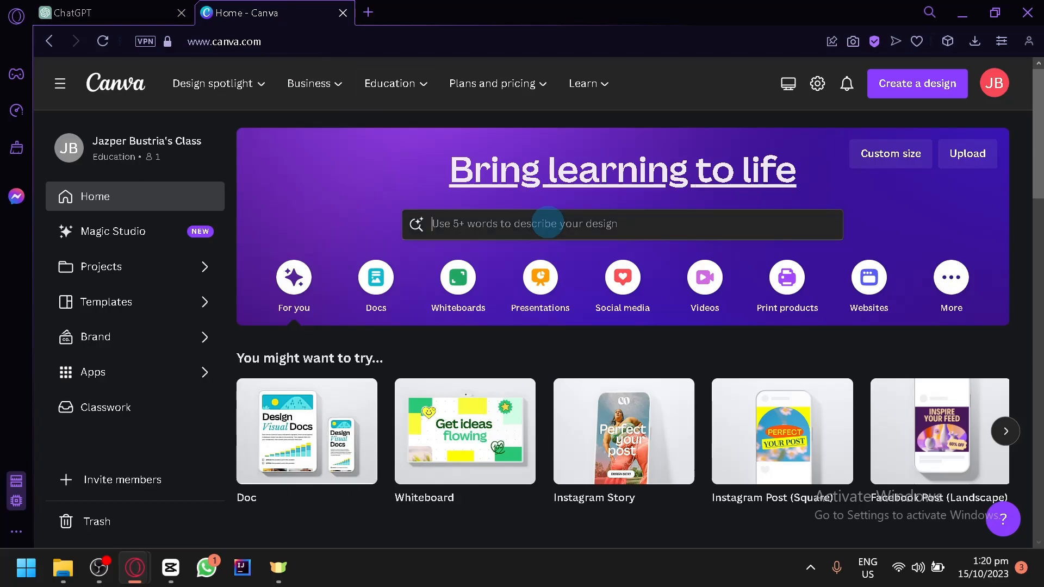
Search the Canva templates for "childrens book".
text(childrens bi)
text(ok)
key(Return)
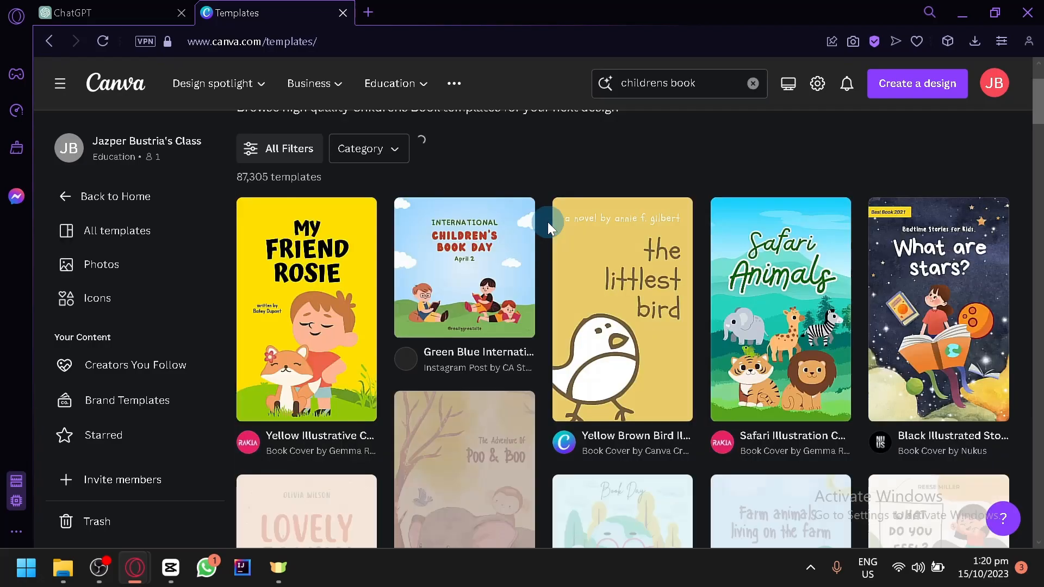
Open the "Black Illustrated Story of Stars Children Book Cover" template for customizing and close the template search page.
scroll(547, 222, down, 2)
scroll(547, 222, up, 1)
scroll(547, 222, down, 3)
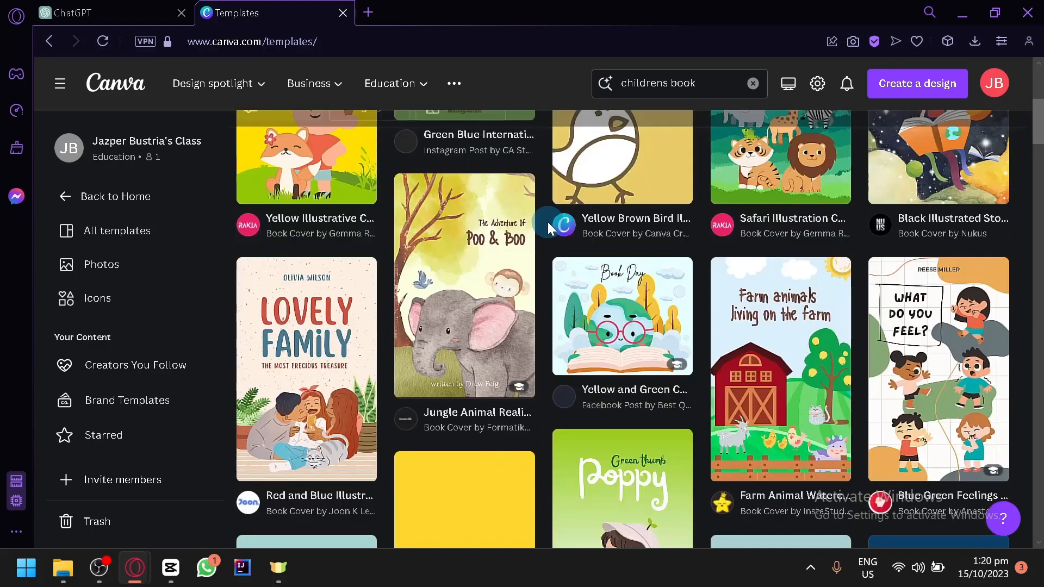
scroll(547, 222, up, 4)
scroll(547, 222, down, 2)
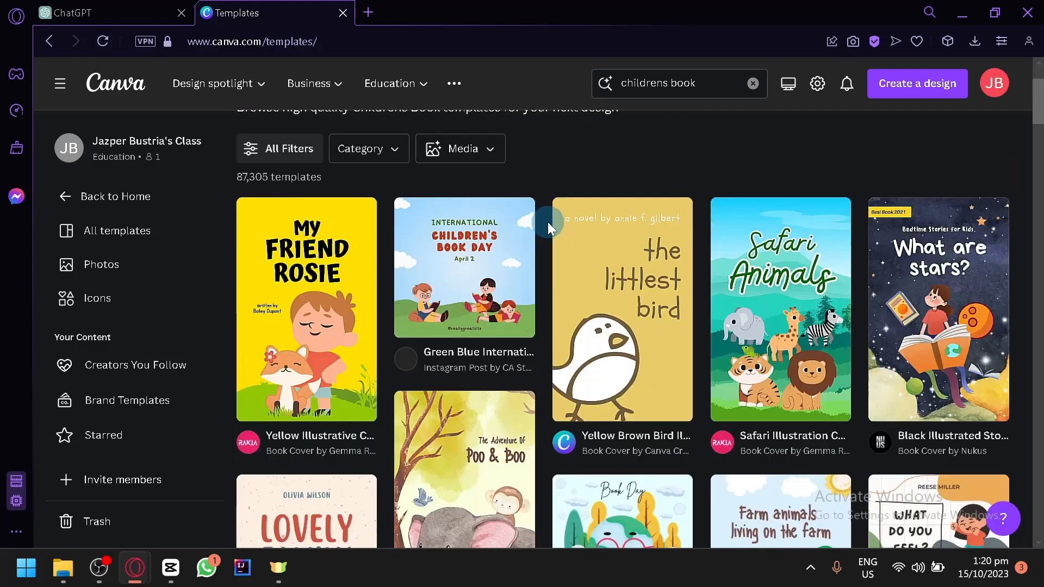
click(926, 291)
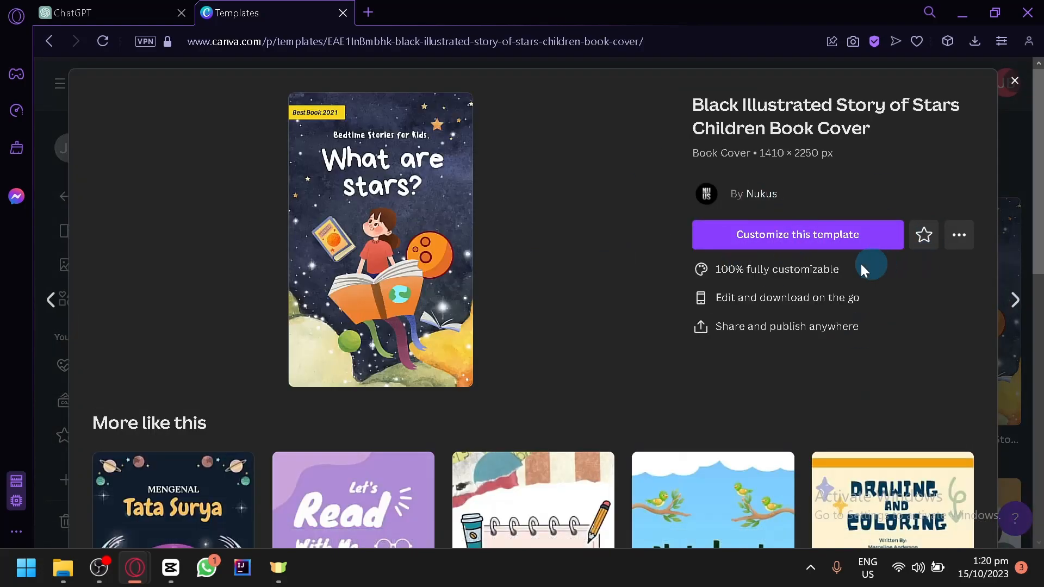
click(821, 239)
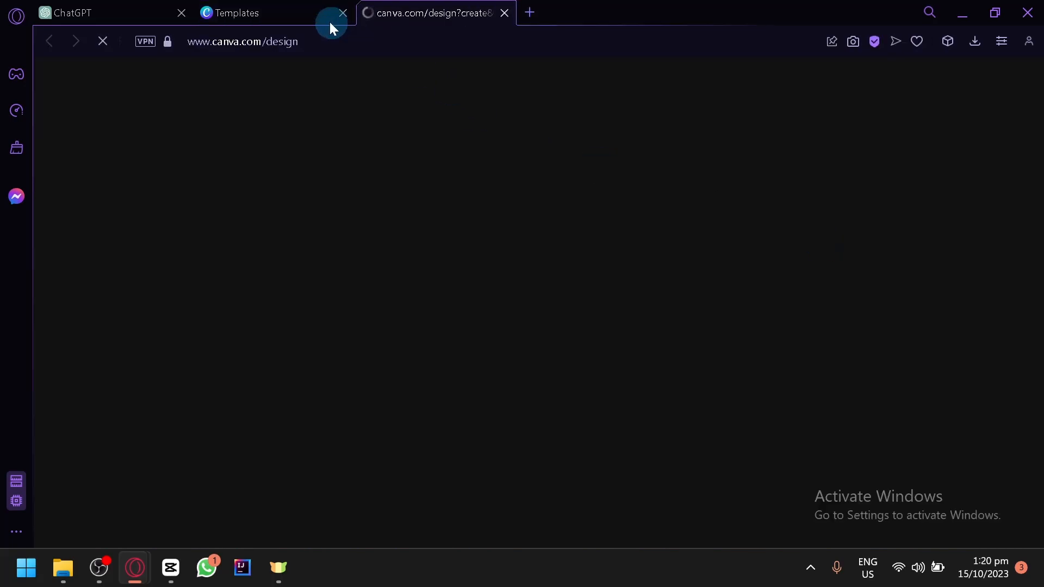
click(342, 12)
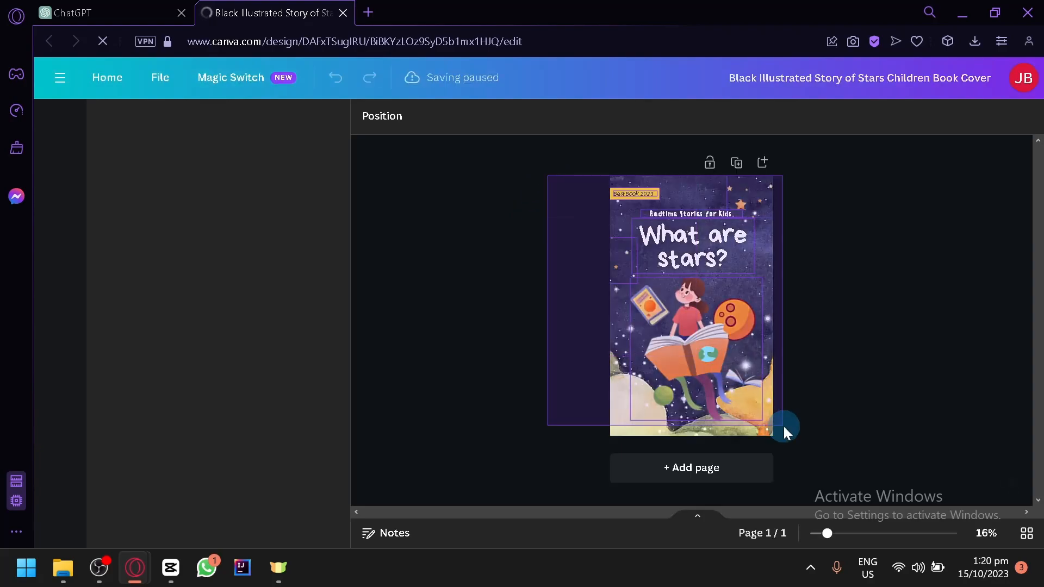
Delete all elements and the starry background from the book cover page, and hide the templates panel.
key(Delete)
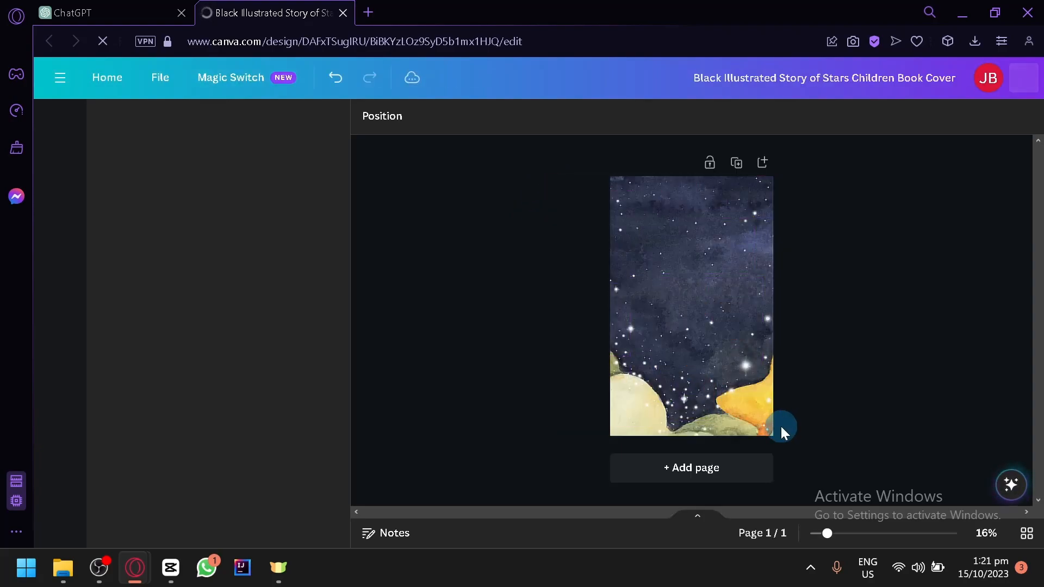
click(713, 320)
key(Delete)
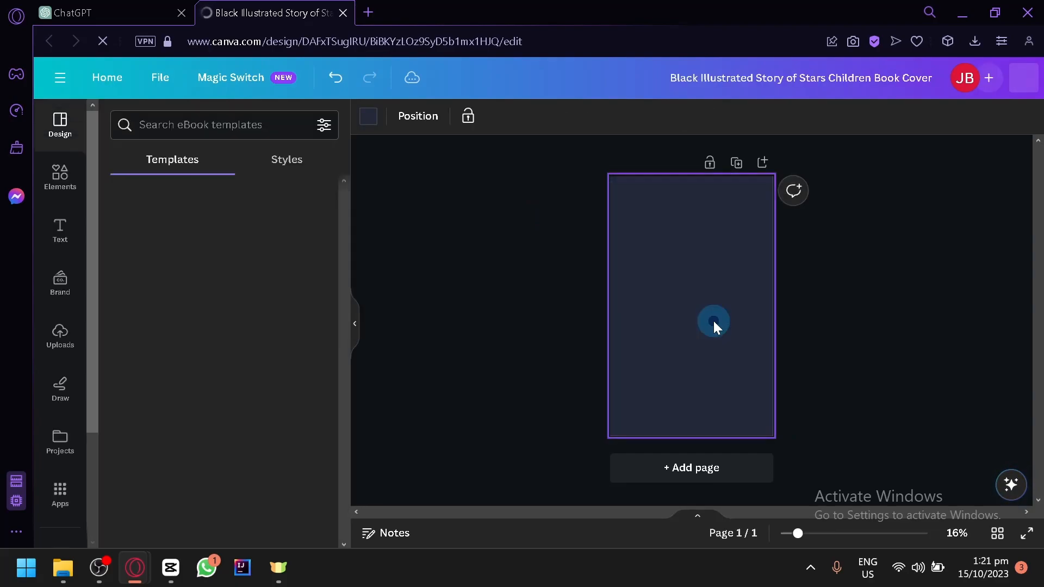
click(554, 324)
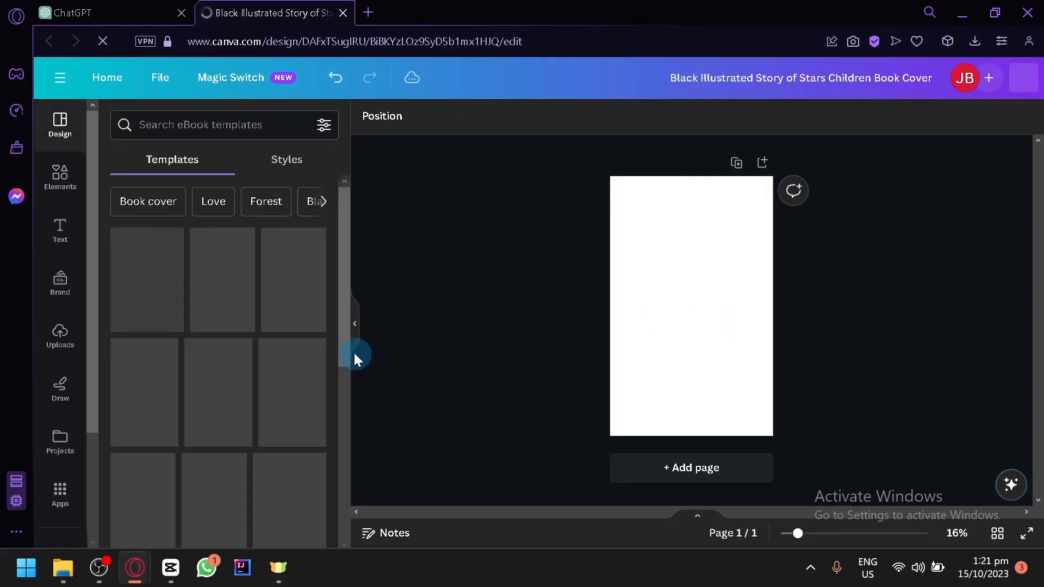
click(354, 325)
ctrl+scroll(703, 345, up, 3)
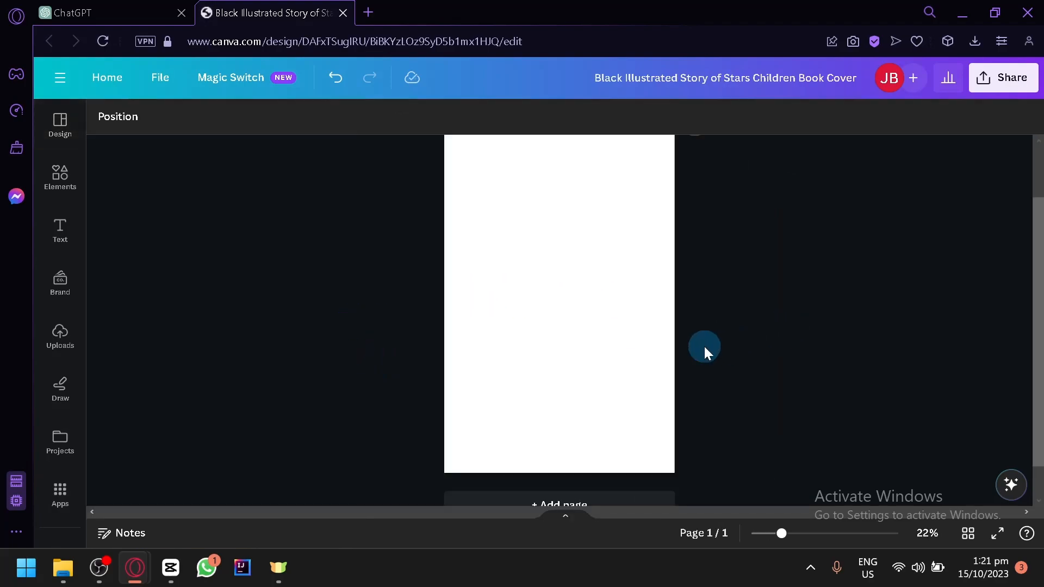
scroll(758, 396, up, 1)
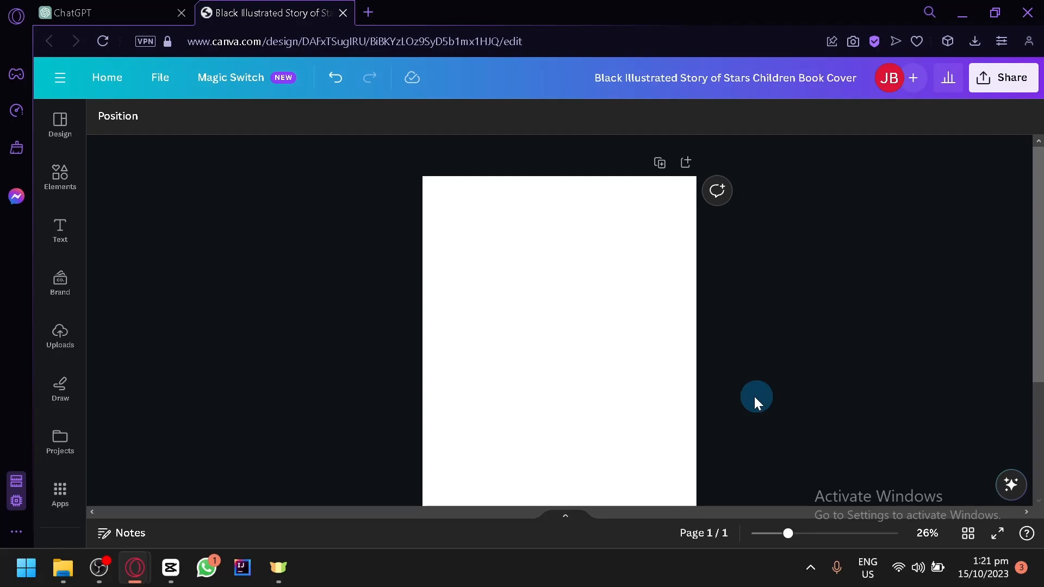
scroll(758, 396, down, 3)
scroll(748, 391, up, 1)
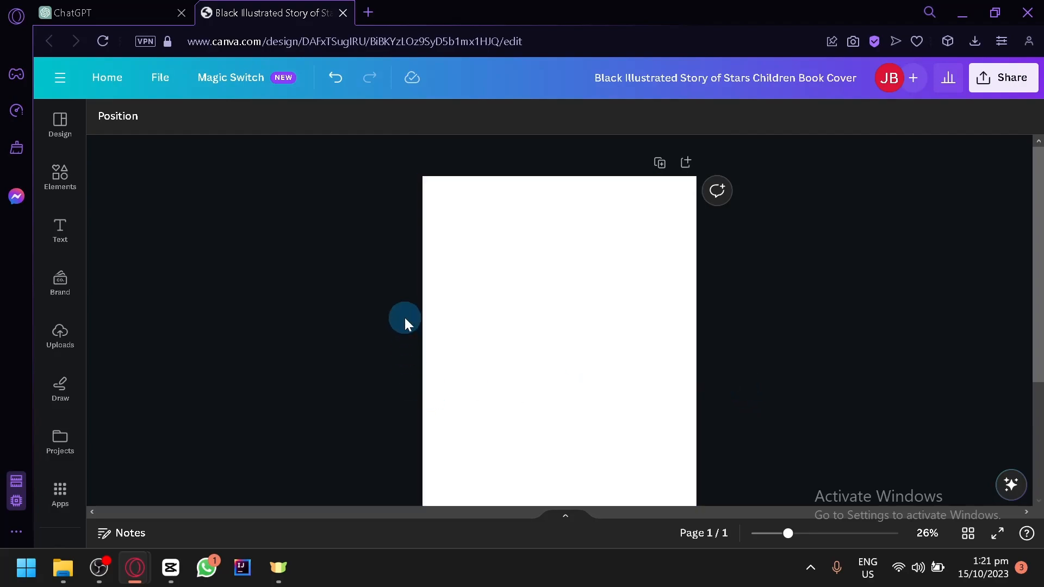
scroll(571, 215, down, 1)
scroll(540, 248, up, 1)
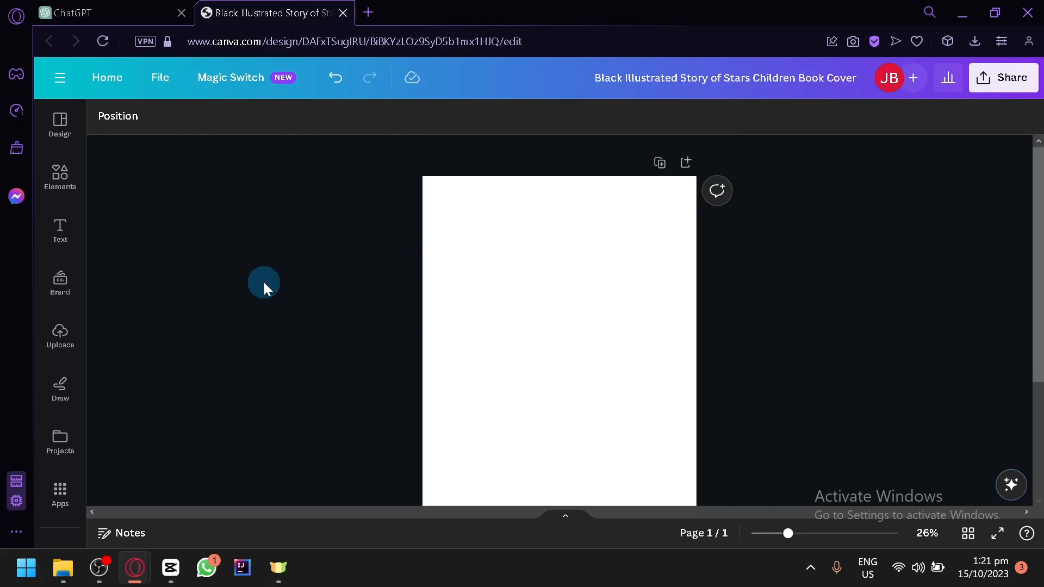
Switch to ChatGPT and write the prompt "give me 5 ideas that i can use as a topic for a childrens book.".
click(132, 8)
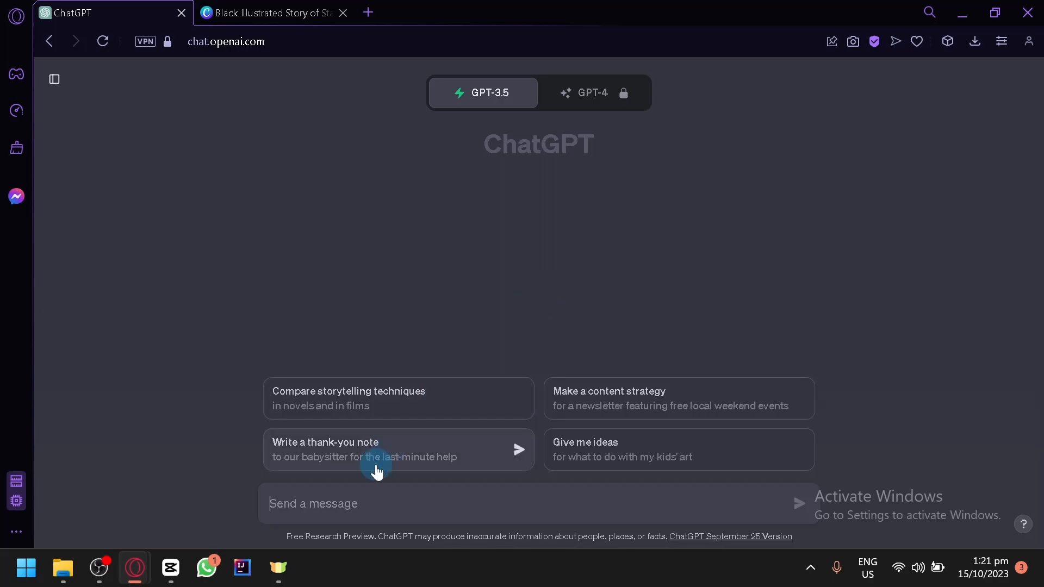
scroll(383, 481, up, 5)
scroll(382, 481, down, 2)
text(gi)
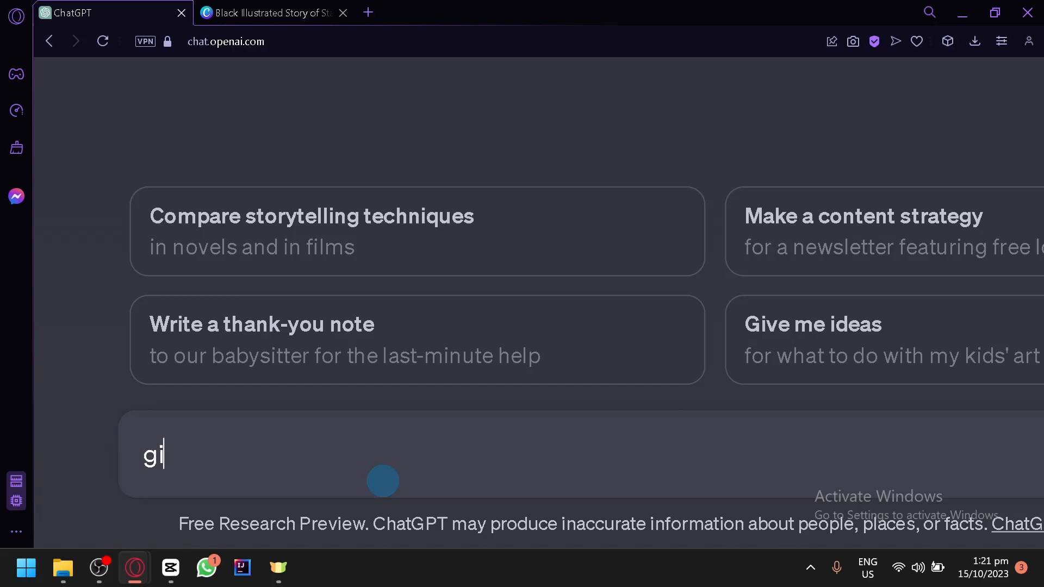
text(ve me 5 ideas )
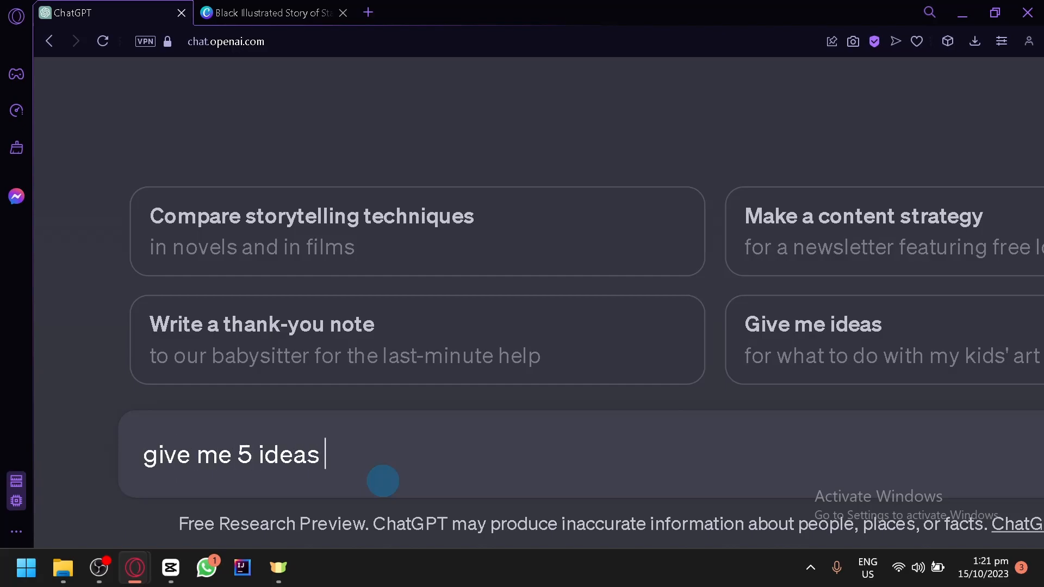
text(that i can )
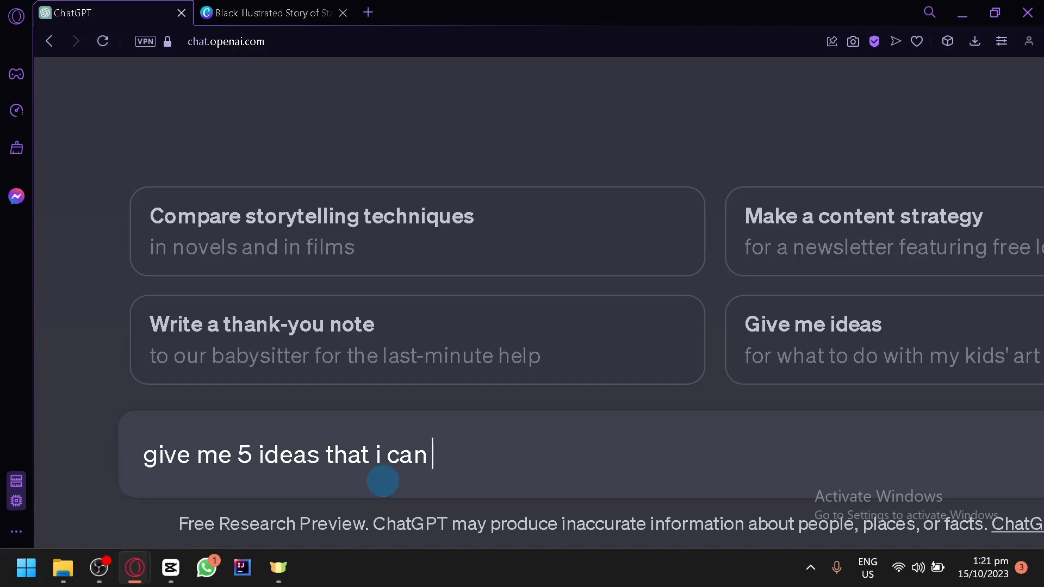
text(use as)
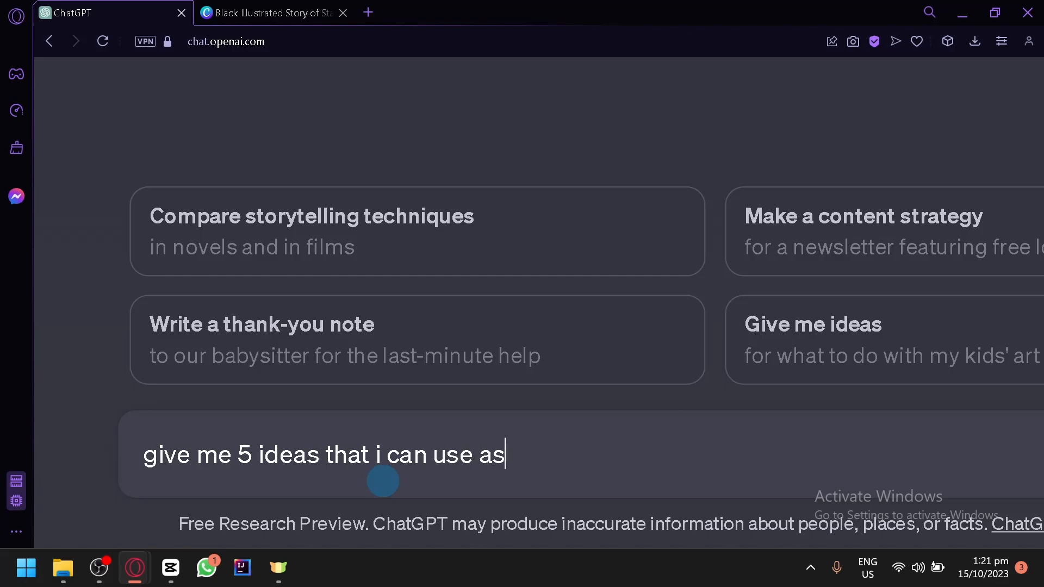
text( a topic for a )
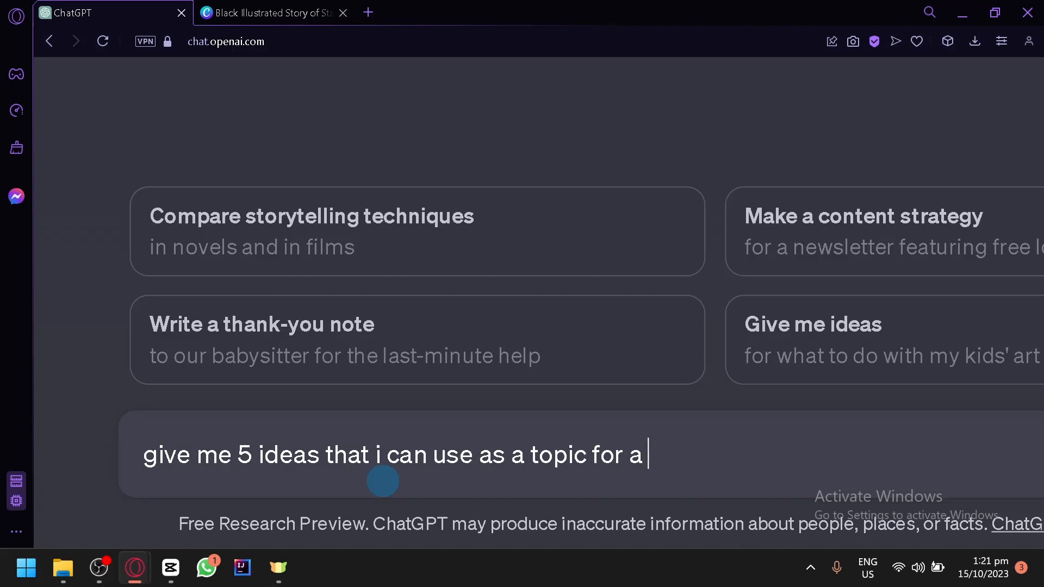
text(childrens bo)
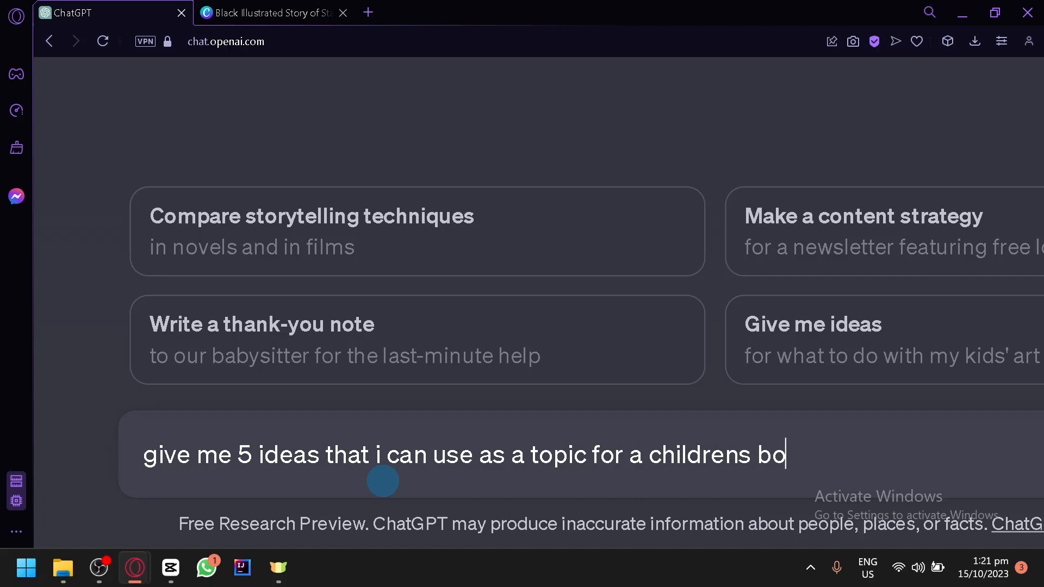
text(ok.)
Add "Make it a fantacy type book" to the prompt and send it.
scroll(609, 389, right, 4)
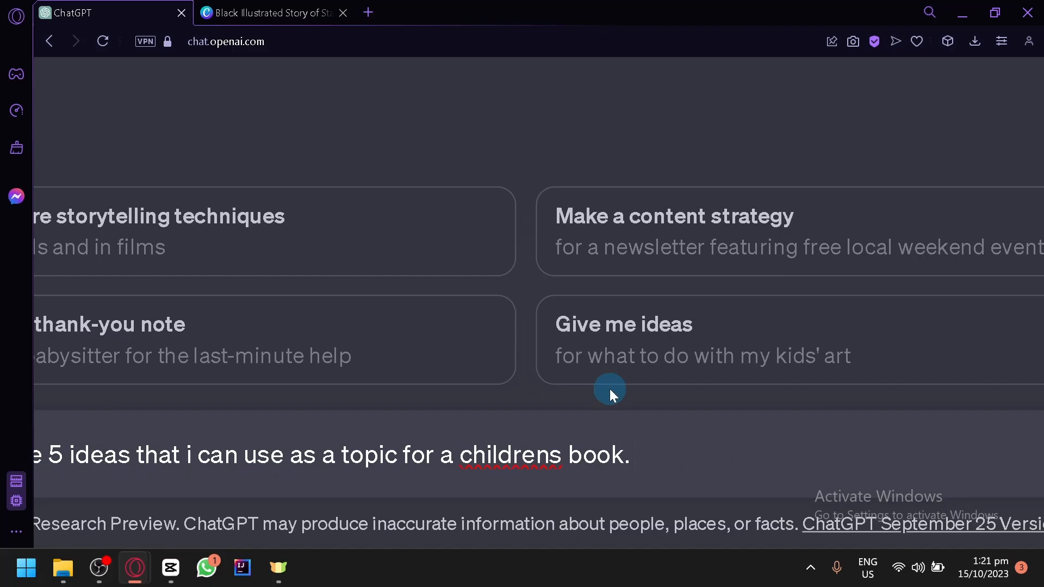
text(Make it a fantacy type book)
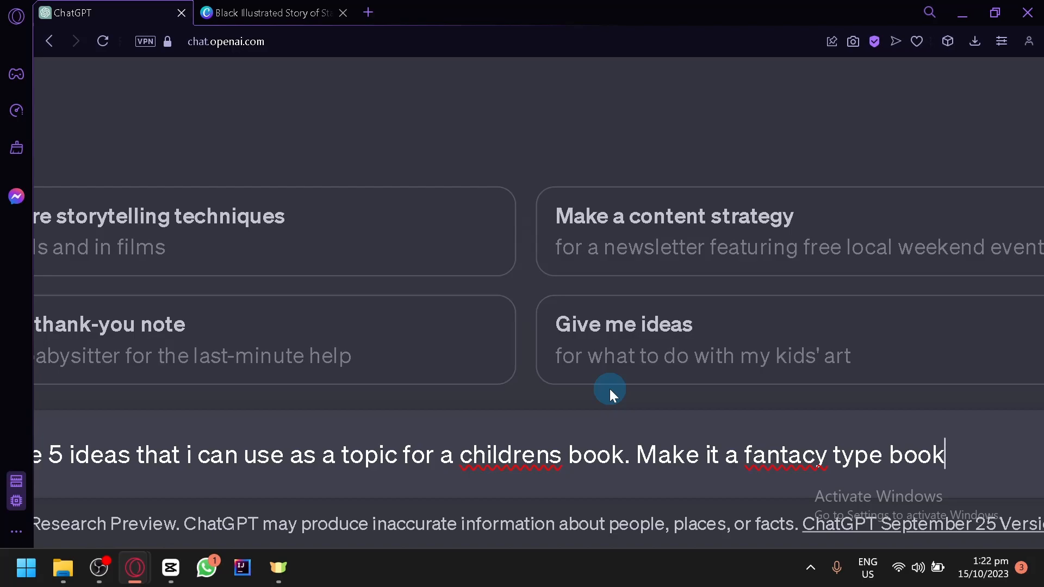
scroll(609, 390, down, 5)
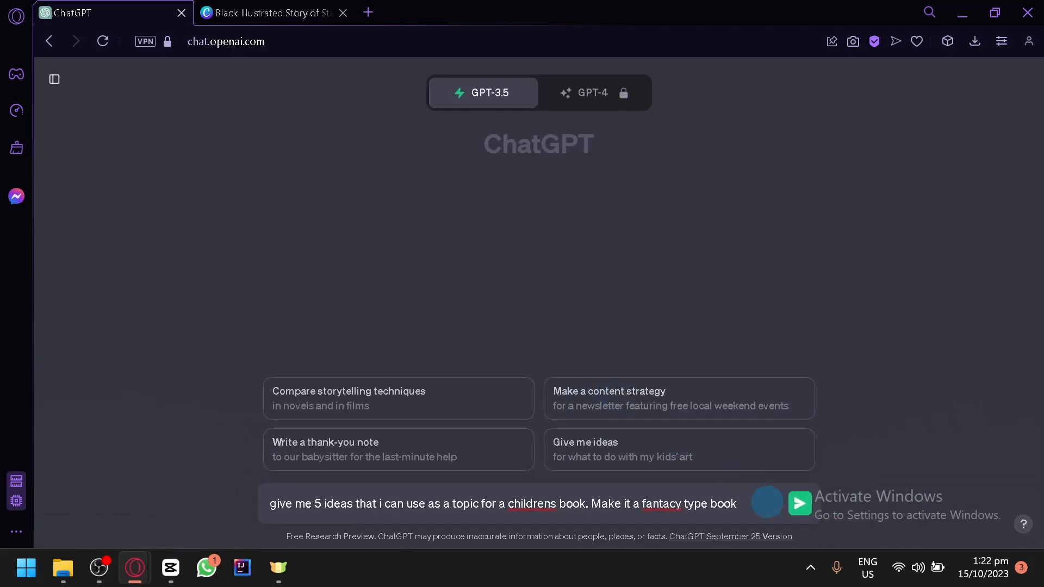
click(797, 503)
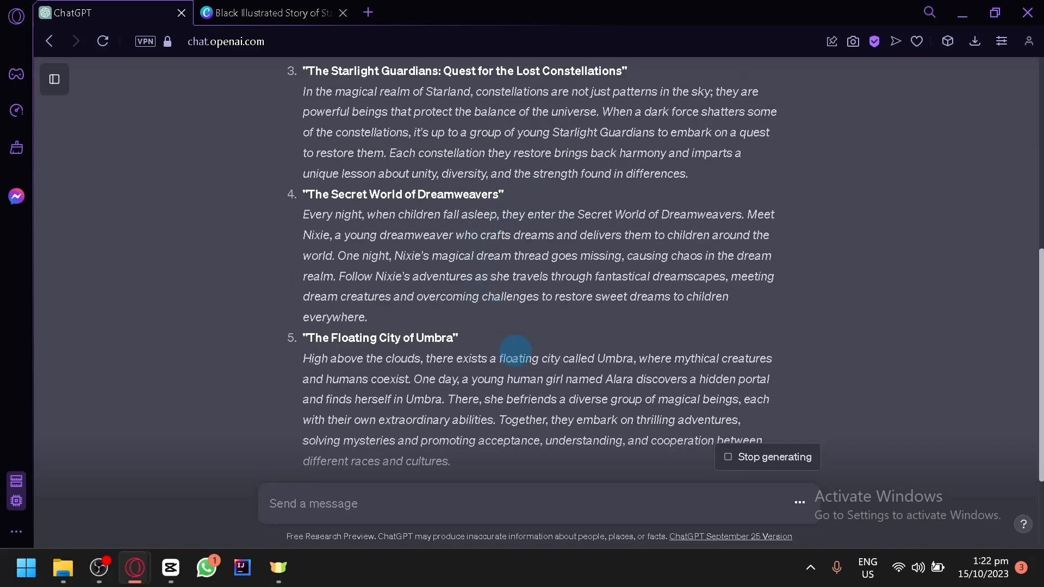
Read through the fantasy children's book ideas in the response.
scroll(518, 347, up, 6)
scroll(534, 340, up, 4)
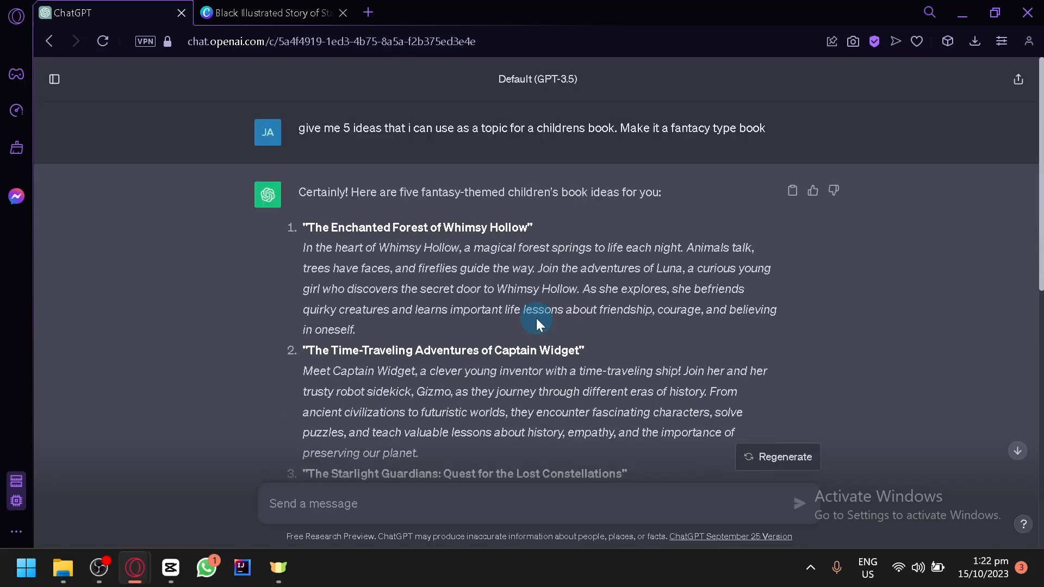
scroll(582, 368, down, 2)
scroll(568, 354, up, 2)
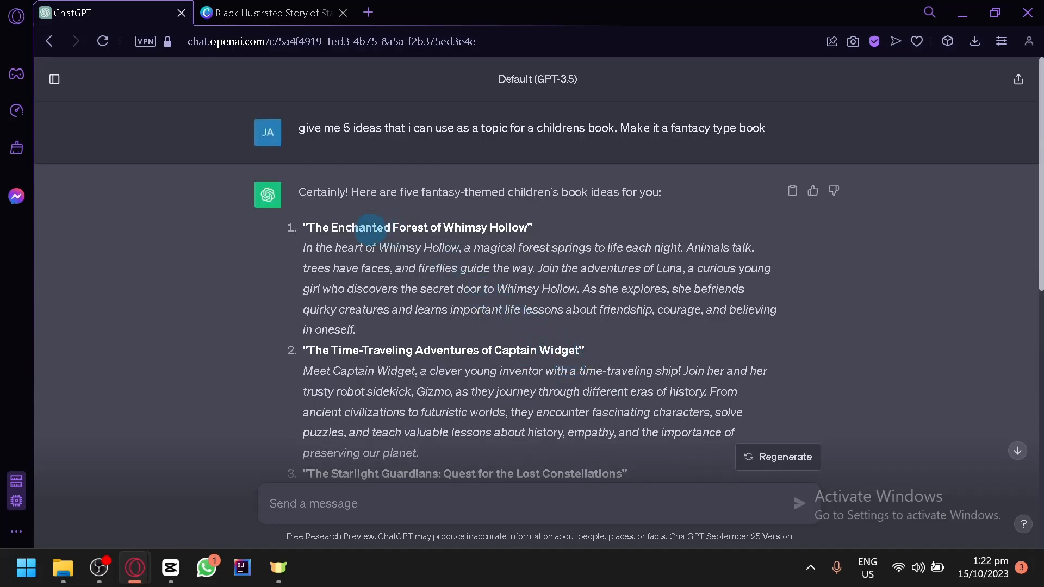
scroll(366, 354, down, 2)
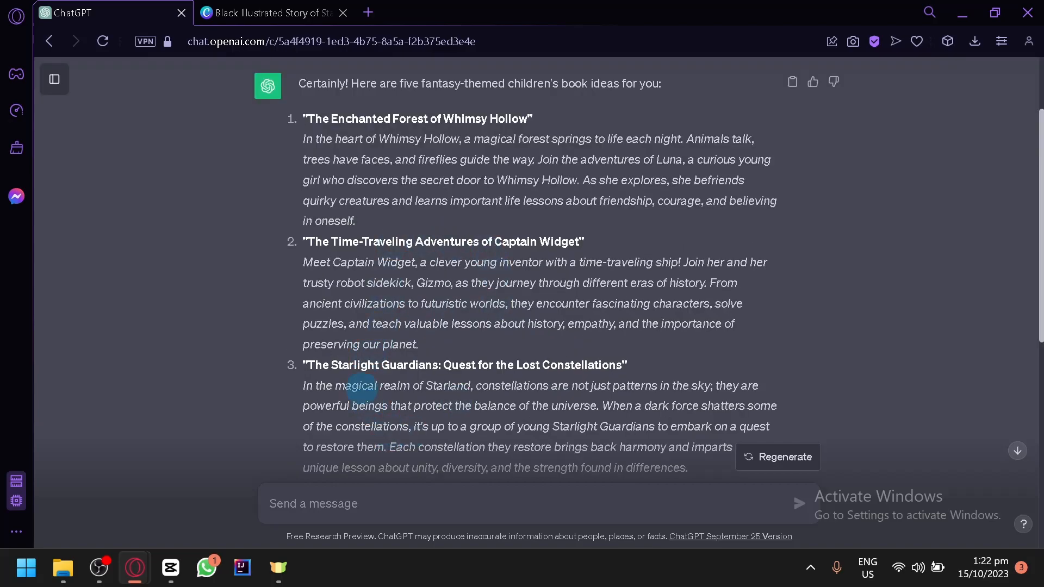
scroll(468, 385, down, 2)
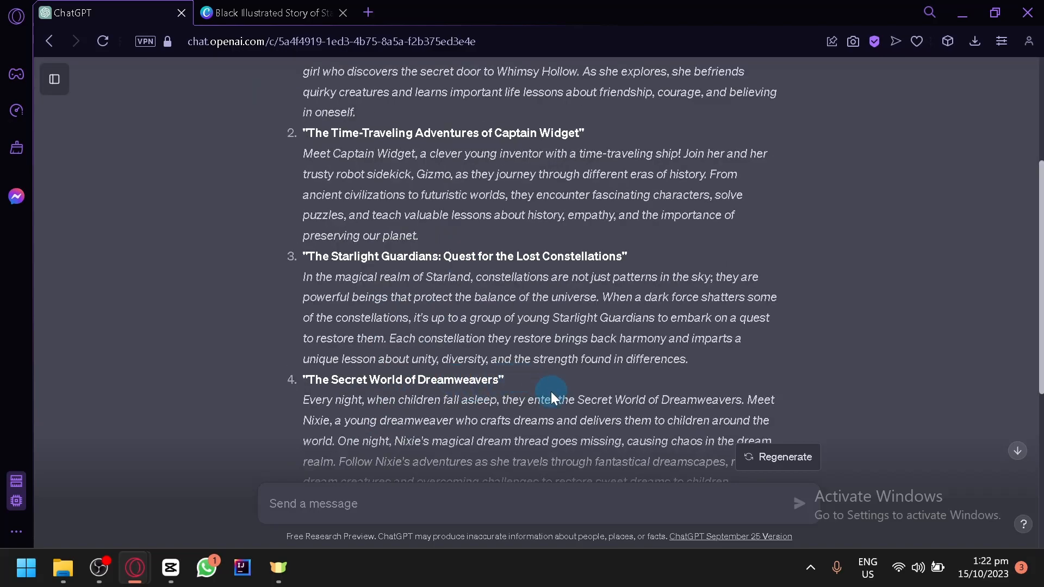
scroll(553, 392, down, 2)
scroll(514, 280, down, 4)
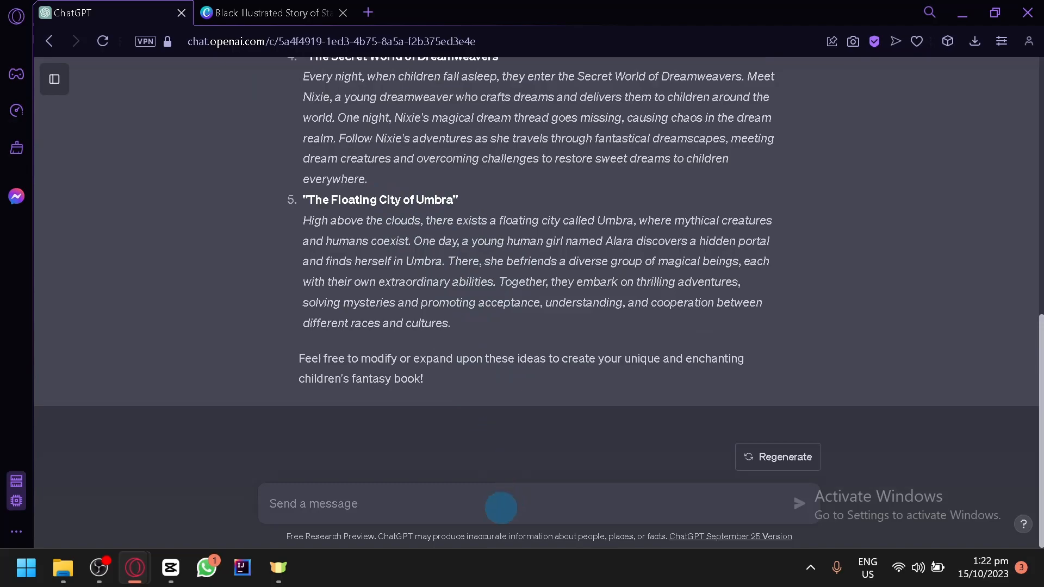
Regenerate the response to get a different set of book ideas.
click(745, 461)
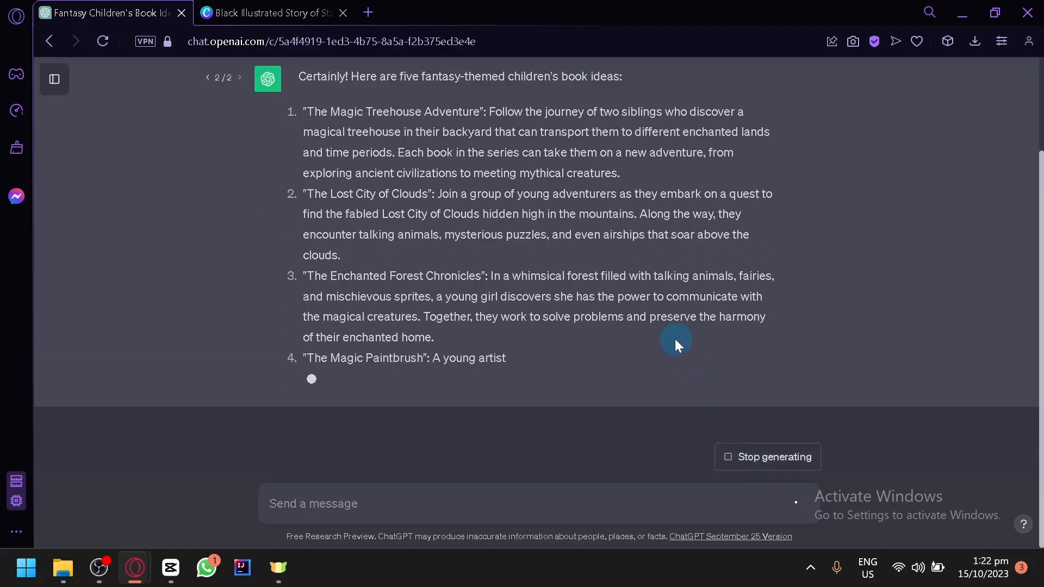
scroll(700, 297, up, 4)
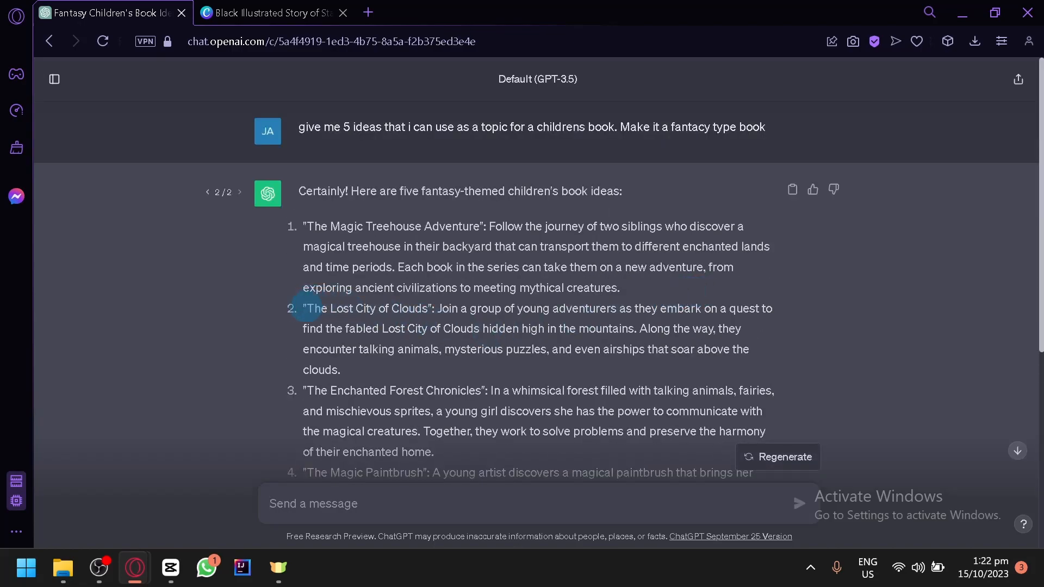
Copy the full "The Lost City of Clouds" idea, title and description, into a new message.
drag(306, 309, 427, 309)
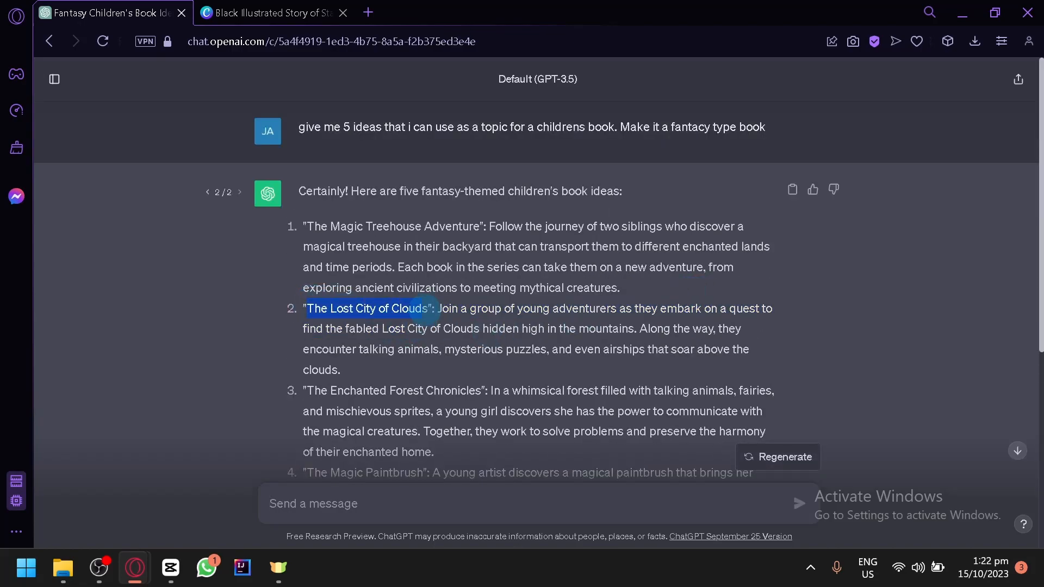
drag(302, 308, 363, 374)
key(ctrl+c)
click(440, 503)
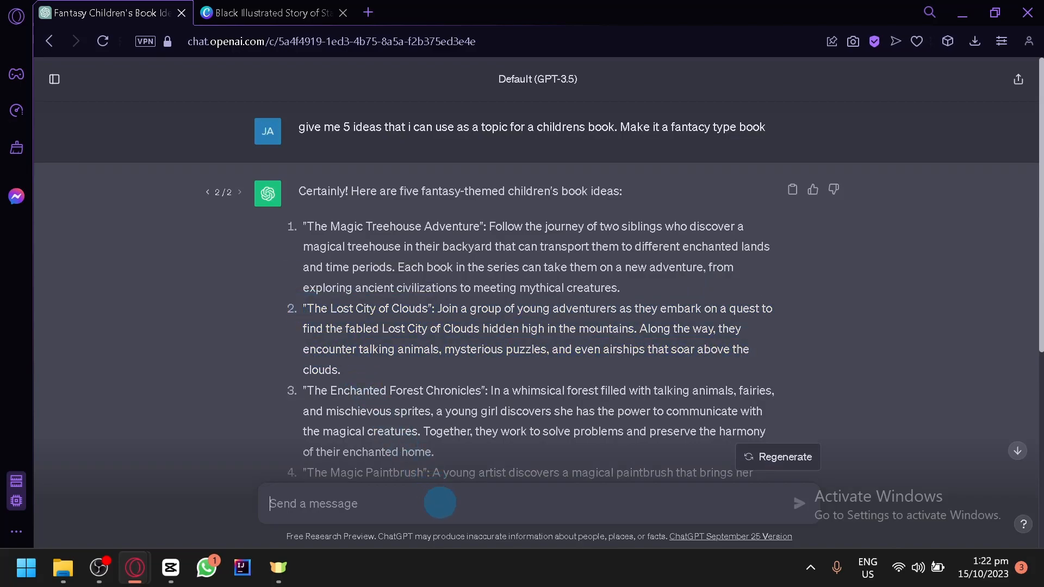
key(ctrl+v)
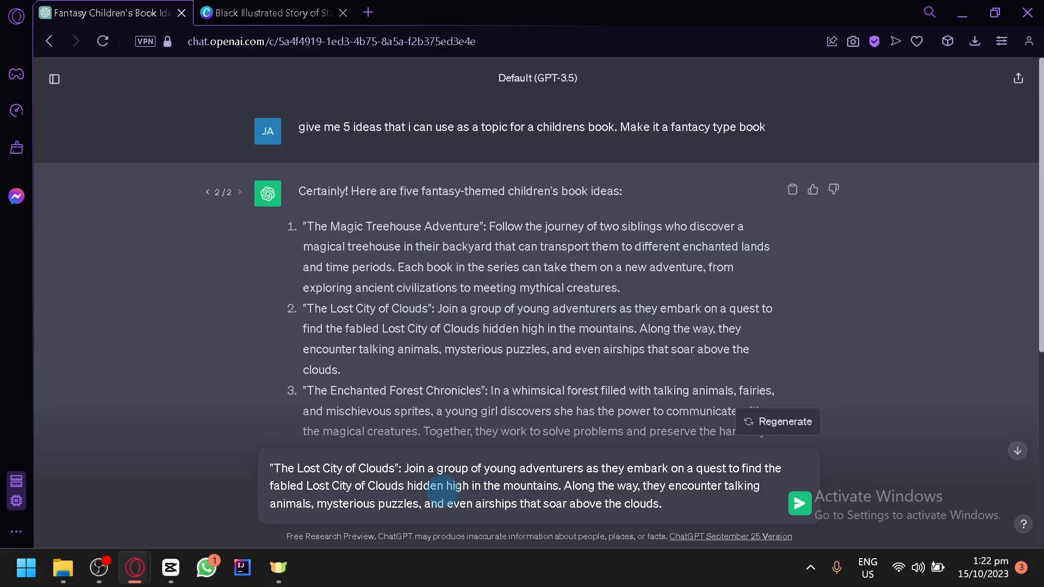
Add "create a 5 page story about this. but each page is only 1 phrase. make it fun and enganging and make it flow nicely" and send.
text(create a 5 page story abo)
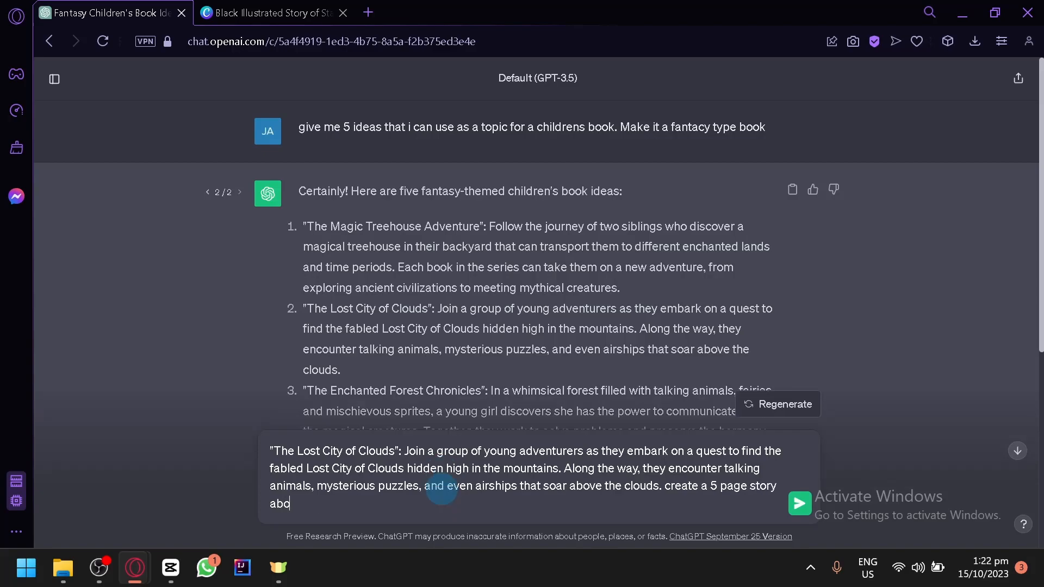
text(ut this. but each page is only 1 phrase)
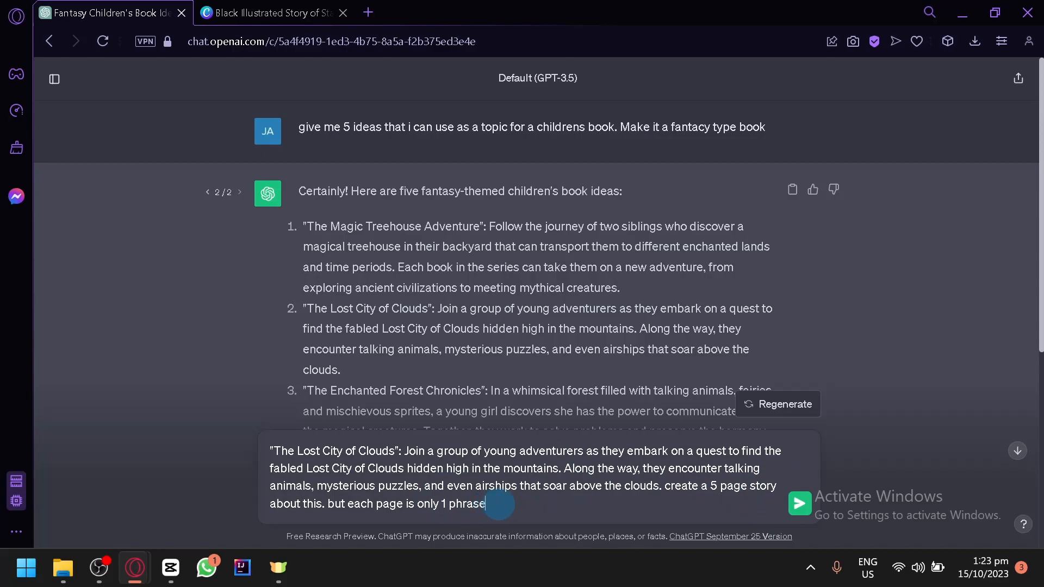
text(make it fun and e)
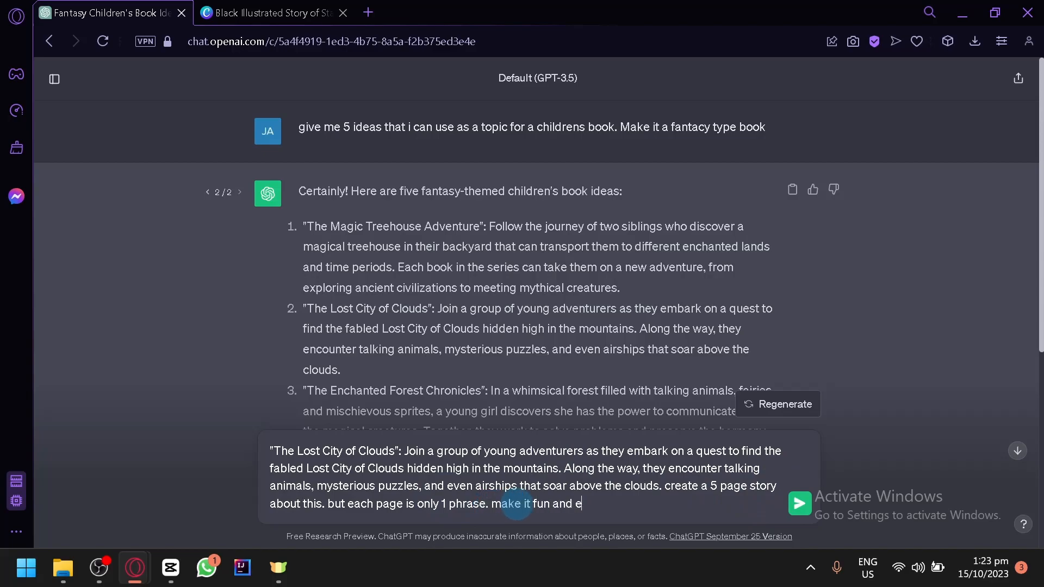
text(nganging and make it flow nicely)
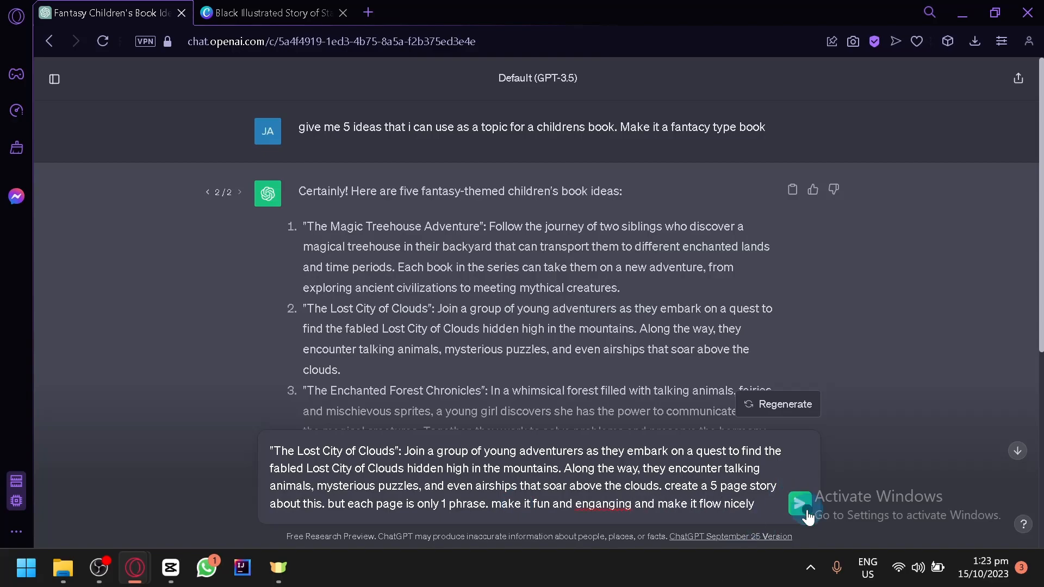
click(808, 515)
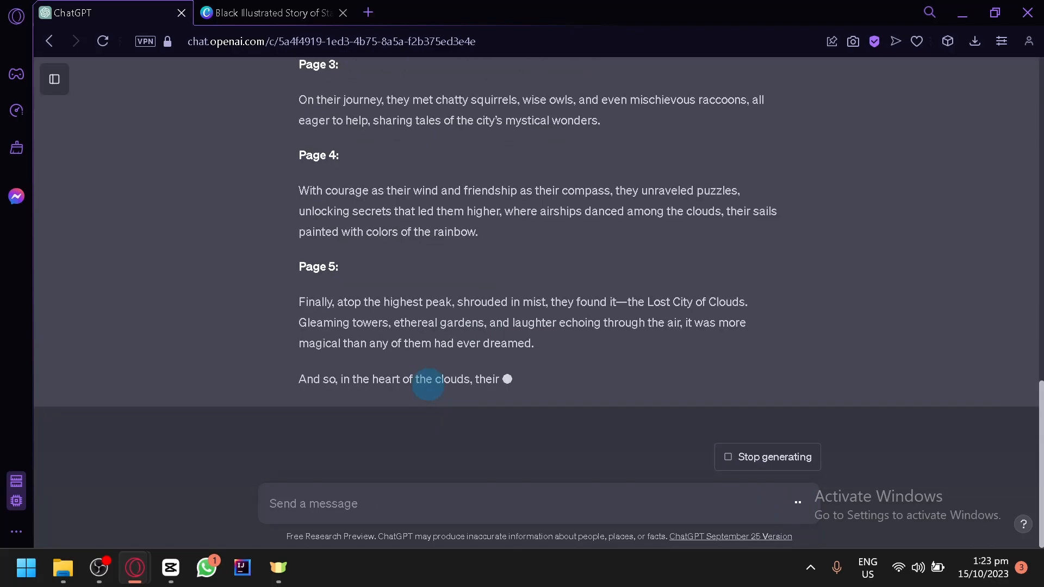
Review the generated story's characters and send the follow-up "make it so that the main character is just a kid and a dog".
scroll(429, 384, up, 5)
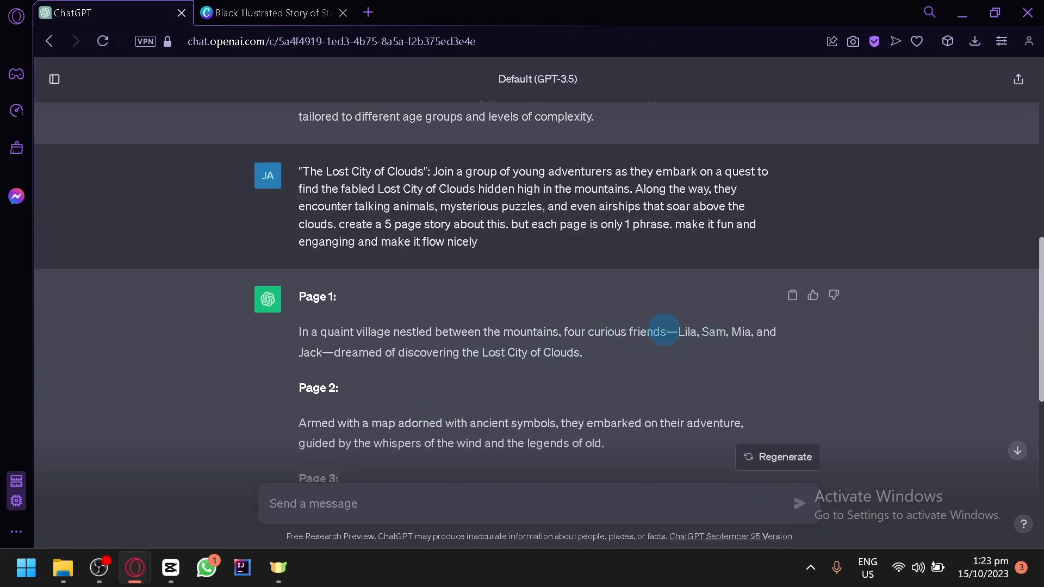
drag(678, 332, 709, 351)
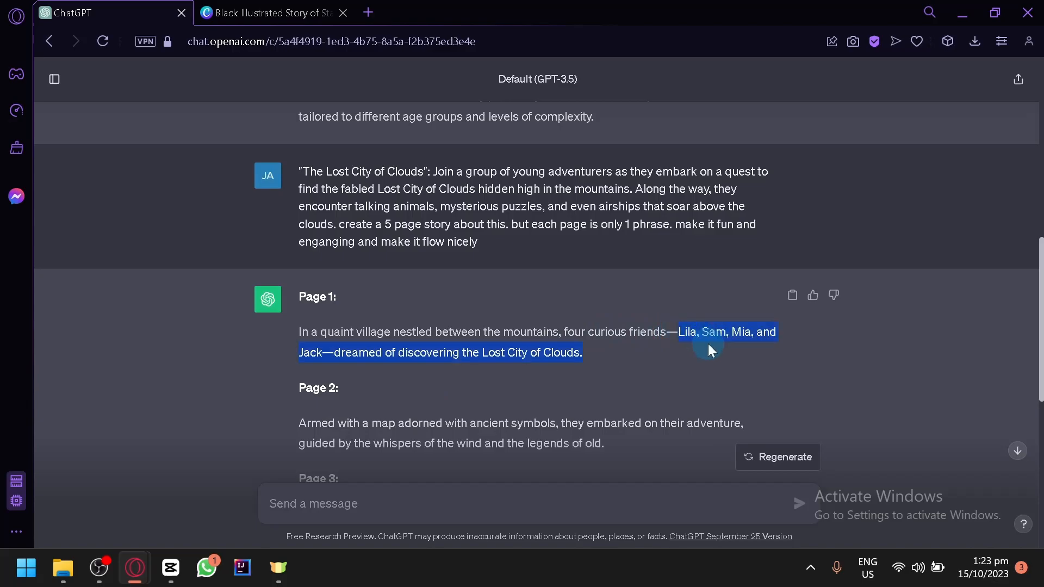
click(591, 345)
scroll(590, 344, down, 8)
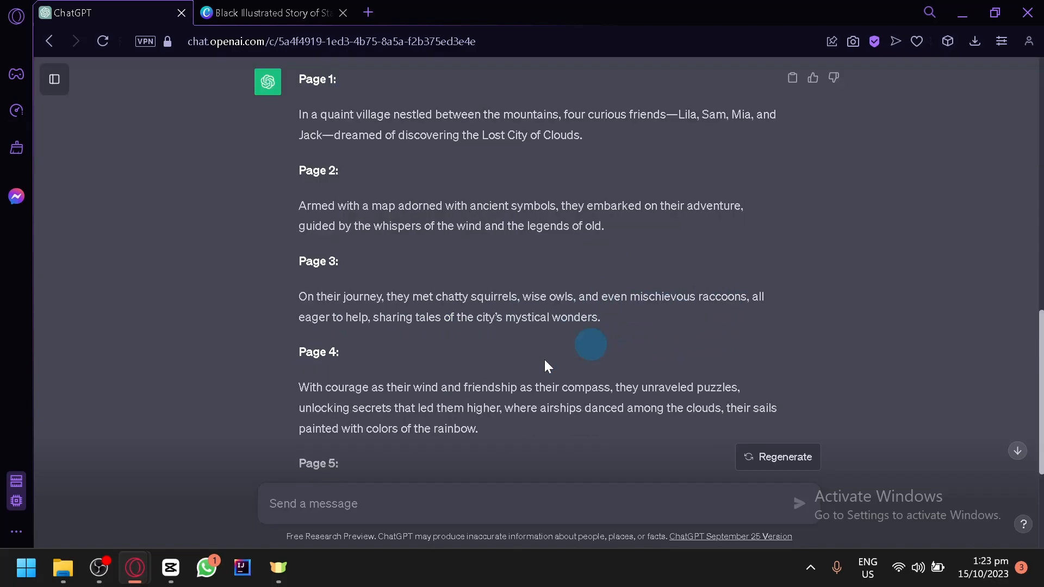
scroll(468, 357, up, 8)
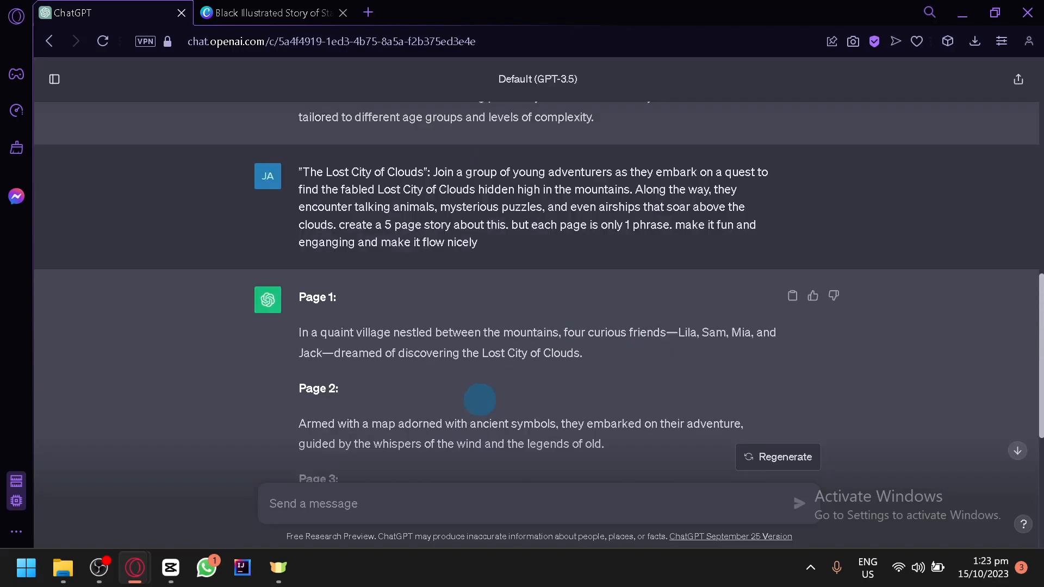
click(443, 502)
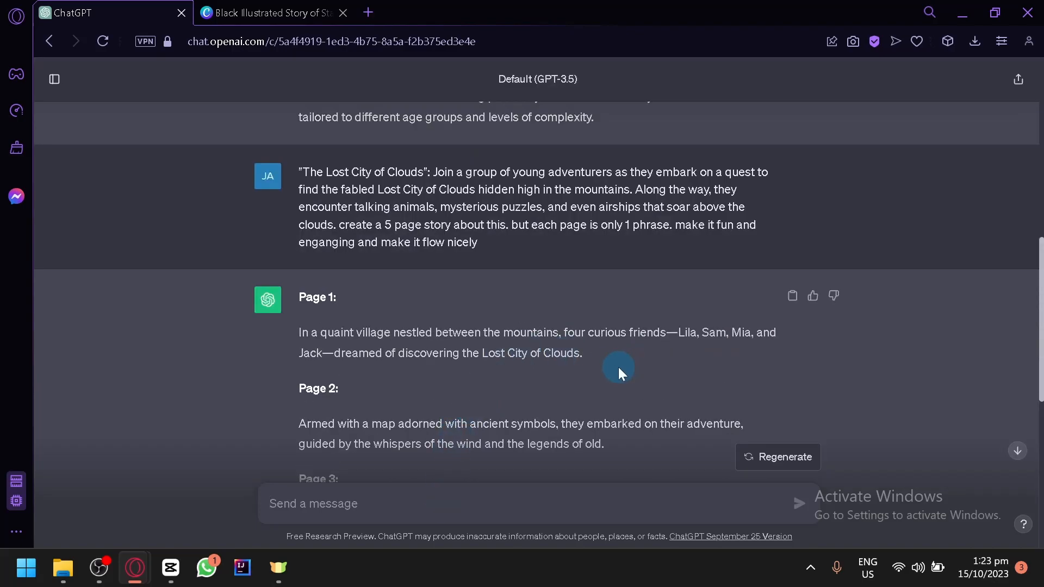
text(make it so that the main)
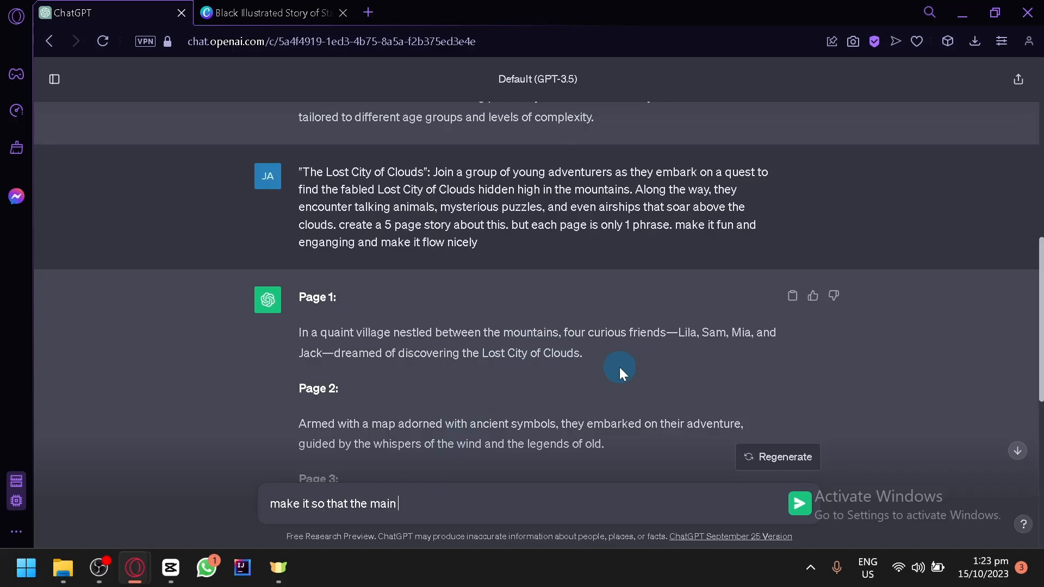
text( character is just a kid and a dog)
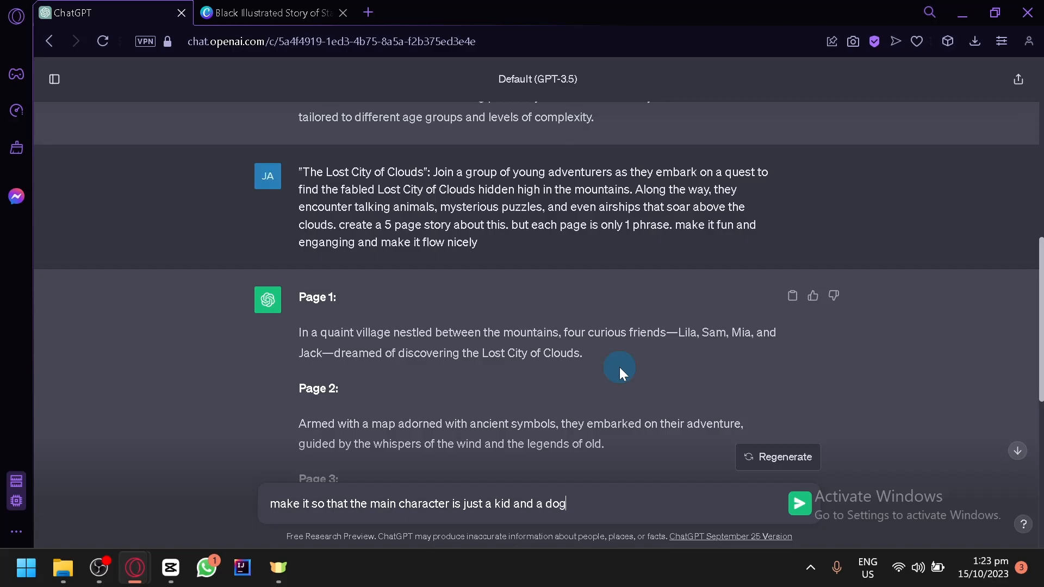
click(799, 504)
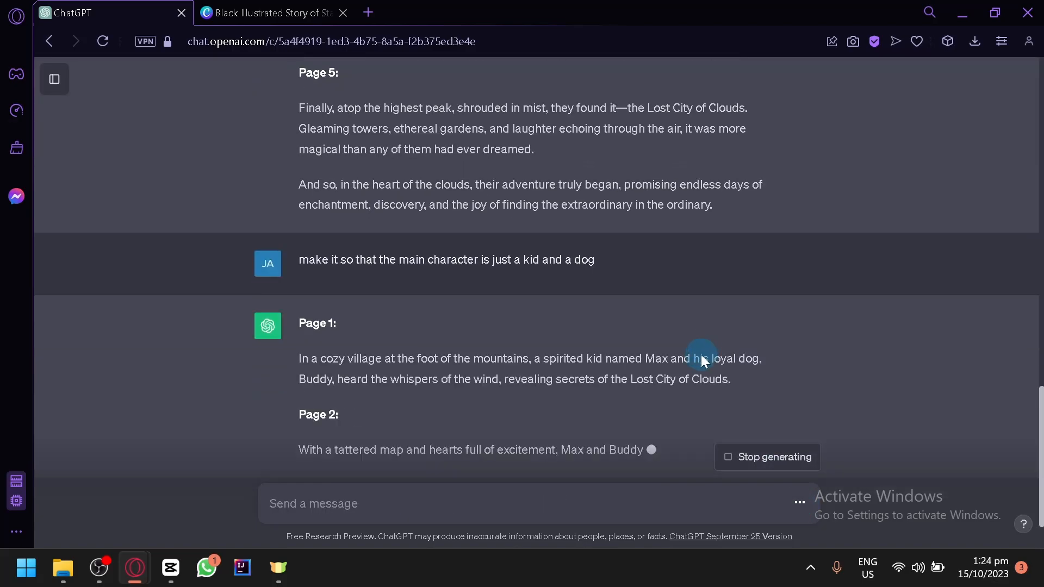
Read through all five pages of the revised story about the kid and the dog.
scroll(569, 304, down, 5)
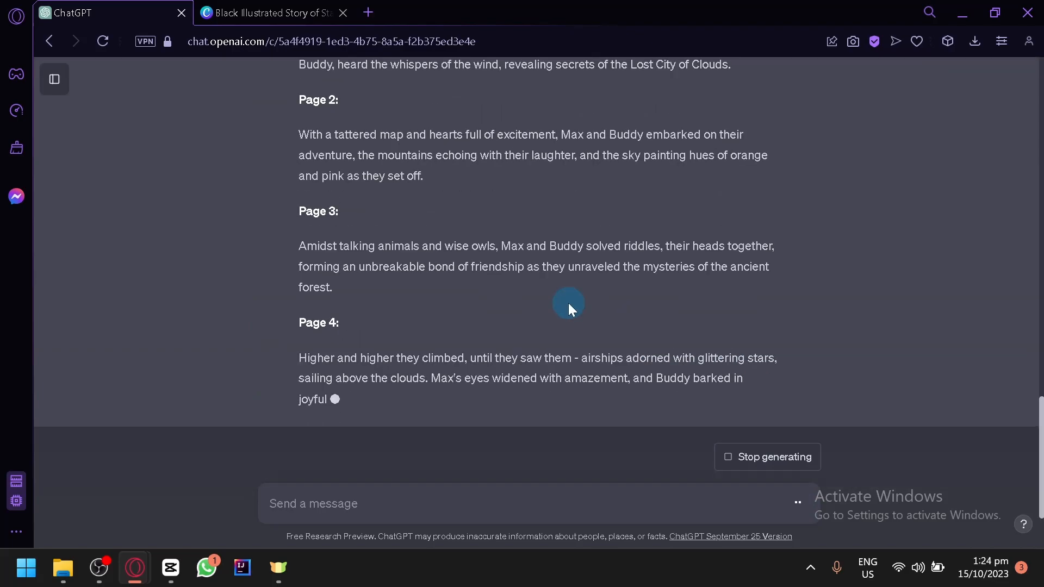
scroll(333, 193, up, 2)
scroll(337, 203, down, 4)
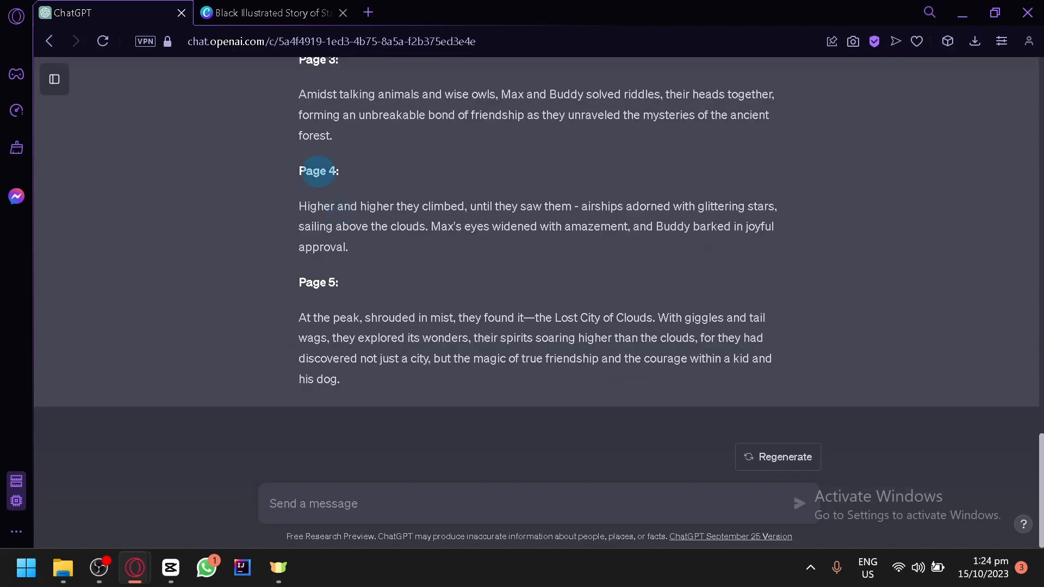
scroll(391, 327, up, 2)
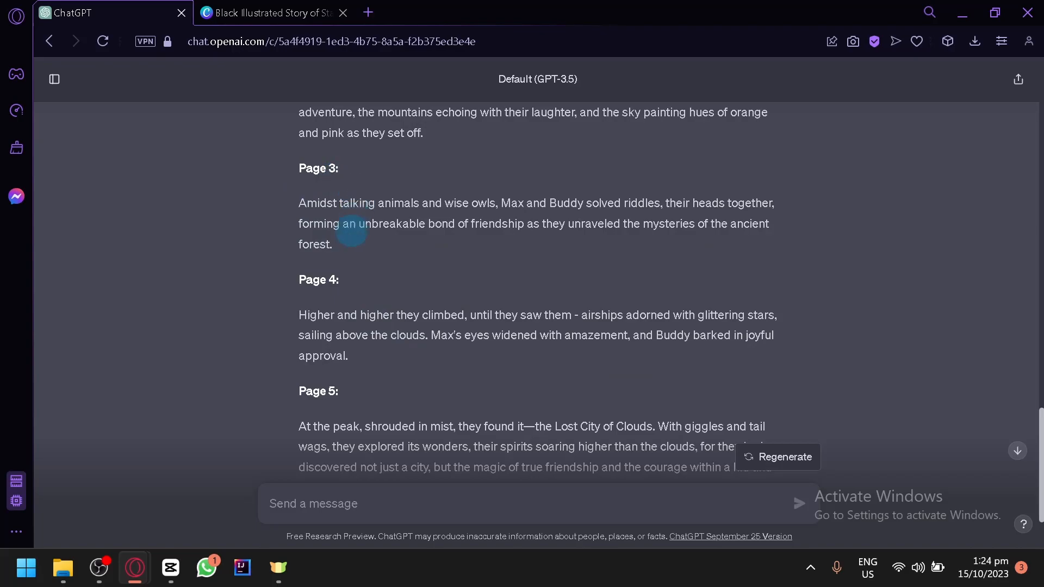
scroll(381, 376, down, 2)
scroll(381, 384, up, 6)
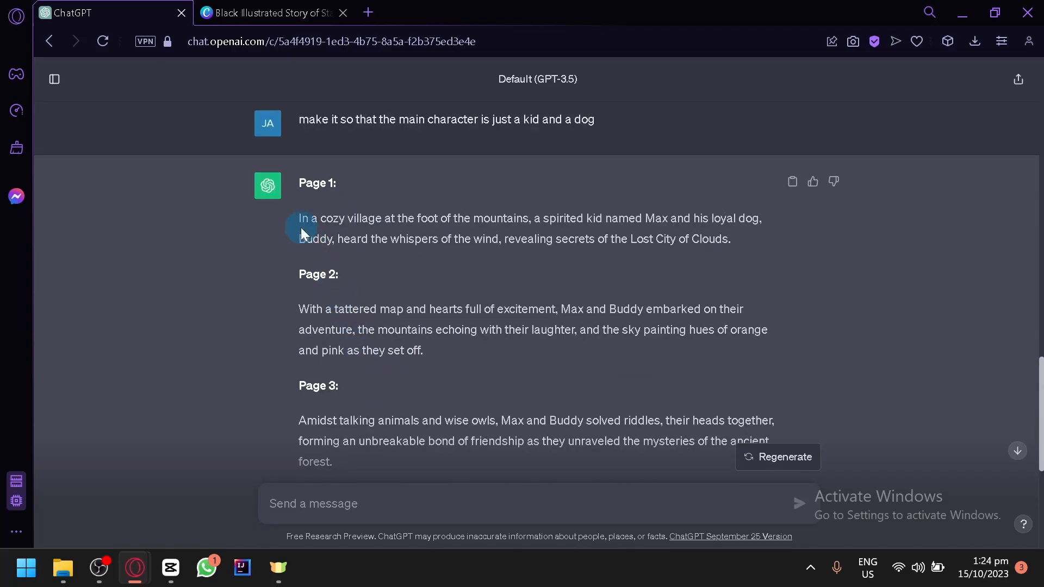
Switch to the Canva book cover design, open its apps directory and browse the available apps.
click(294, 7)
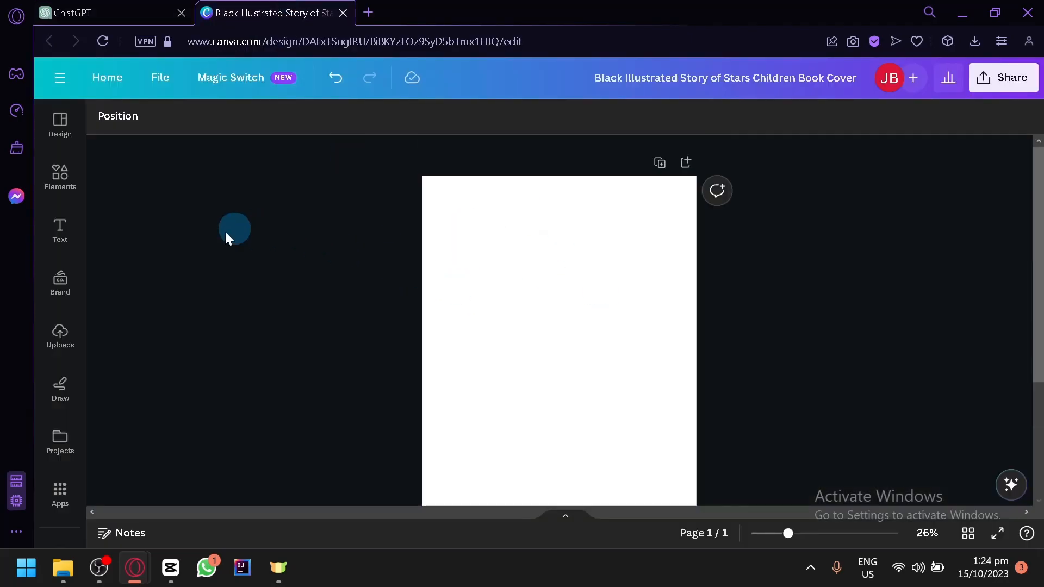
click(60, 492)
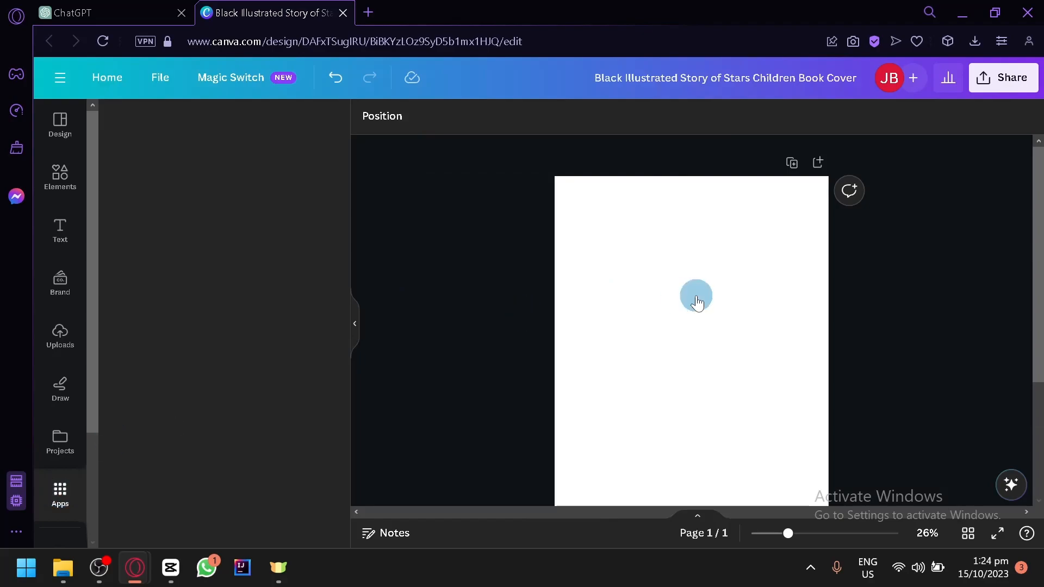
scroll(574, 292, down, 1)
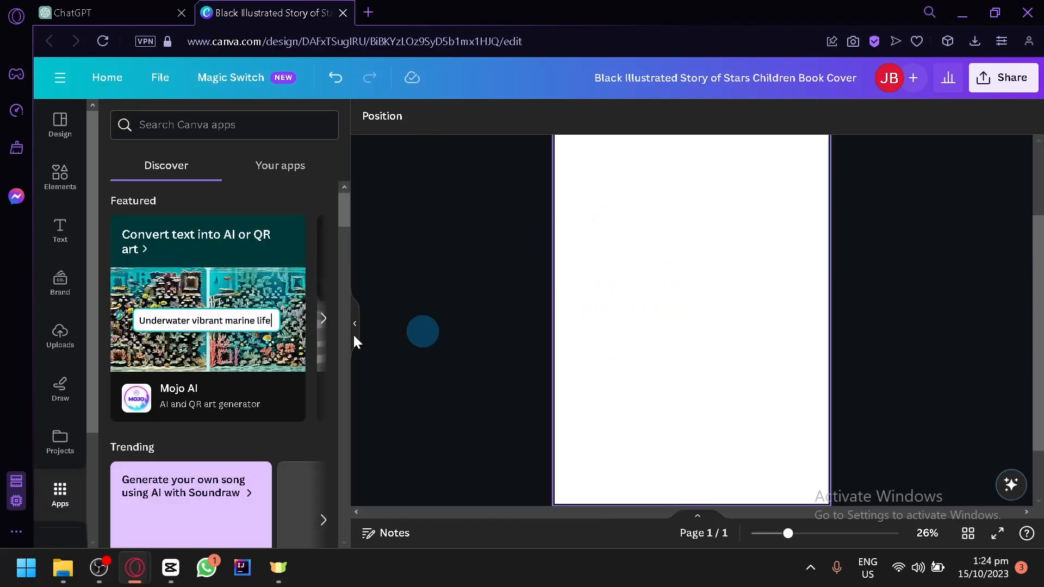
scroll(243, 355, down, 4)
scroll(240, 350, down, 2)
scroll(261, 365, up, 2)
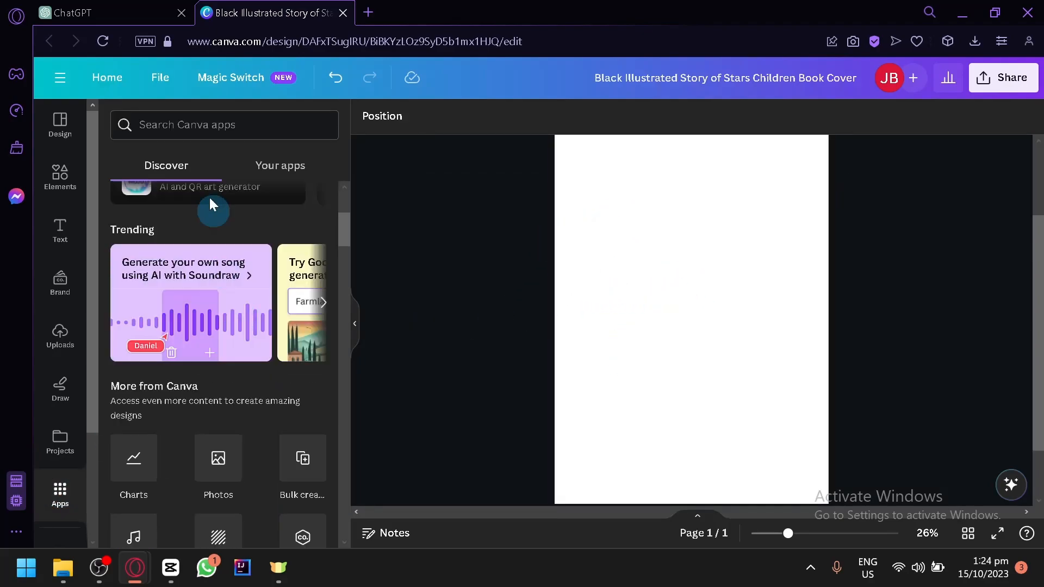
scroll(231, 271, down, 7)
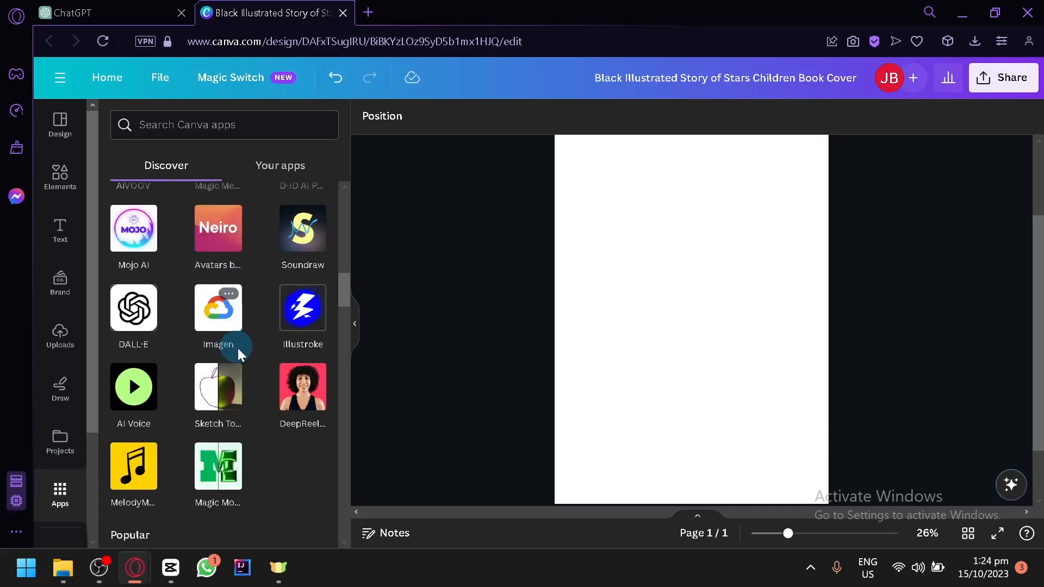
scroll(240, 359, down, 3)
scroll(233, 275, down, 4)
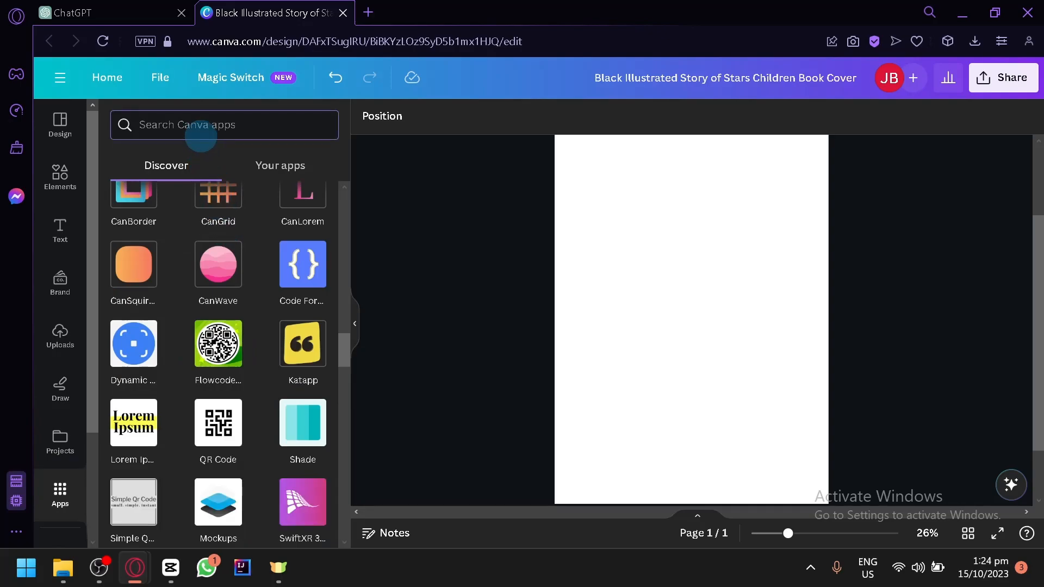
Search the Canva apps for "text to image" and open Magic Media from the results.
text(text to image)
key(Return)
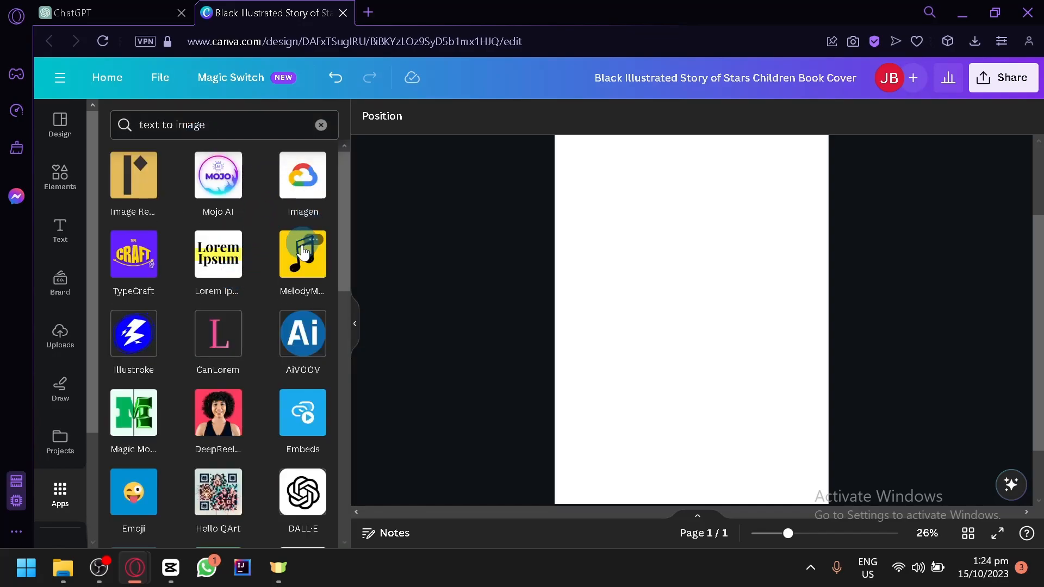
scroll(237, 419, down, 2)
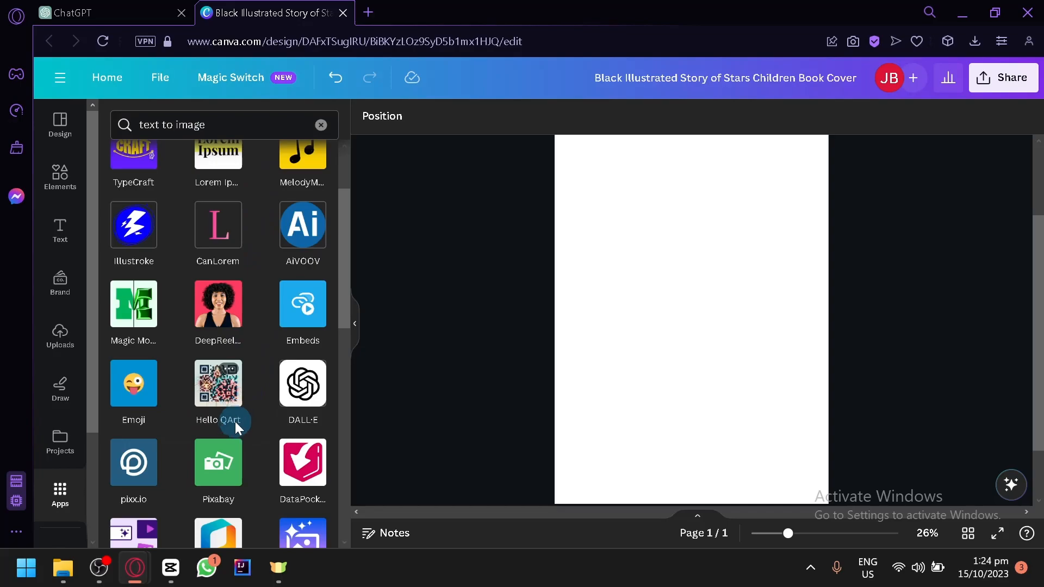
scroll(230, 440, down, 2)
scroll(220, 465, down, 4)
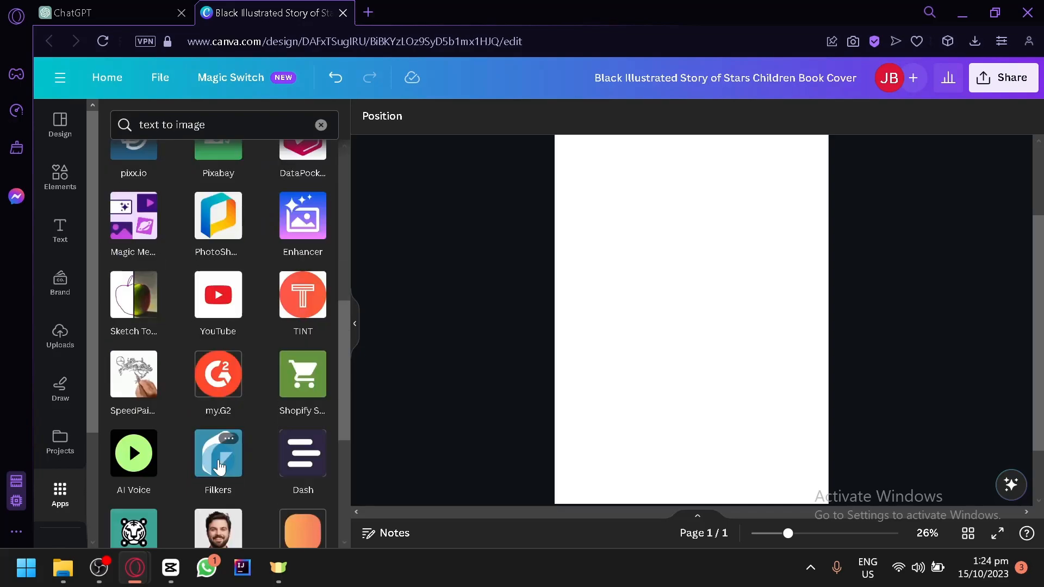
click(120, 221)
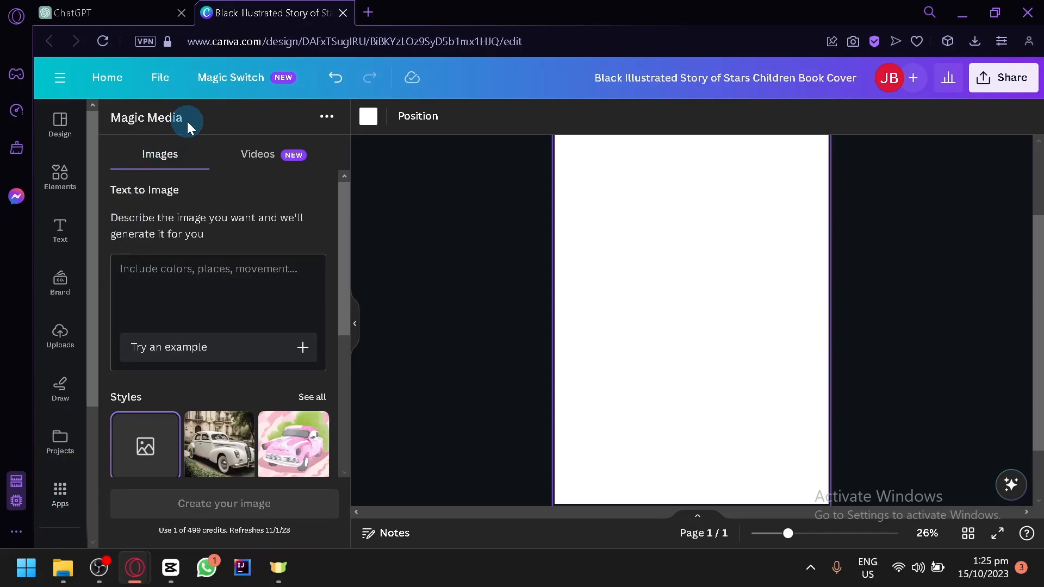
Examine Magic Media's Text to Image options, from the description field to the image styles and aspect ratio.
scroll(187, 121, up, 5)
scroll(187, 122, left, 2)
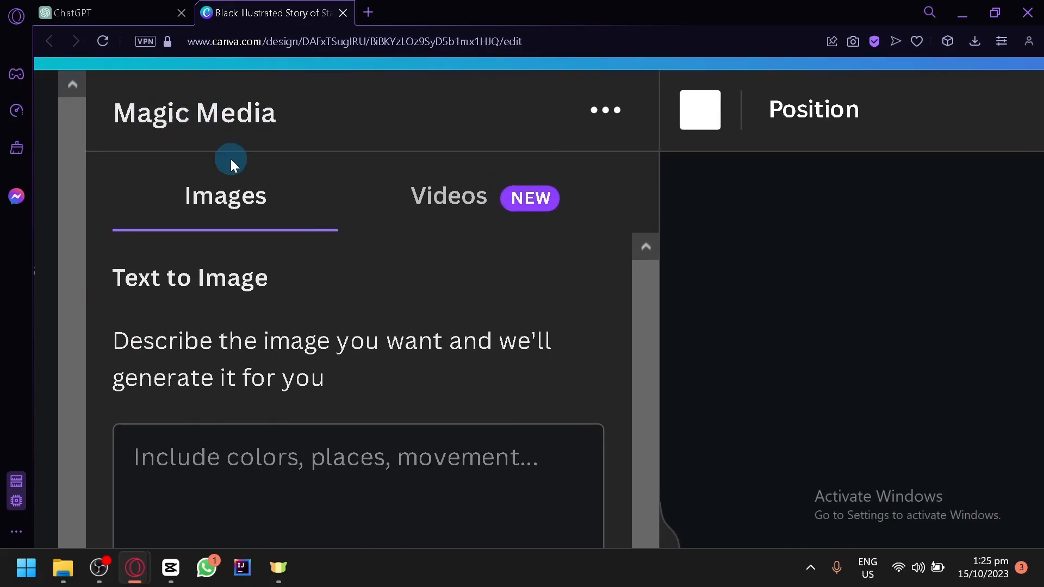
scroll(315, 234, down, 5)
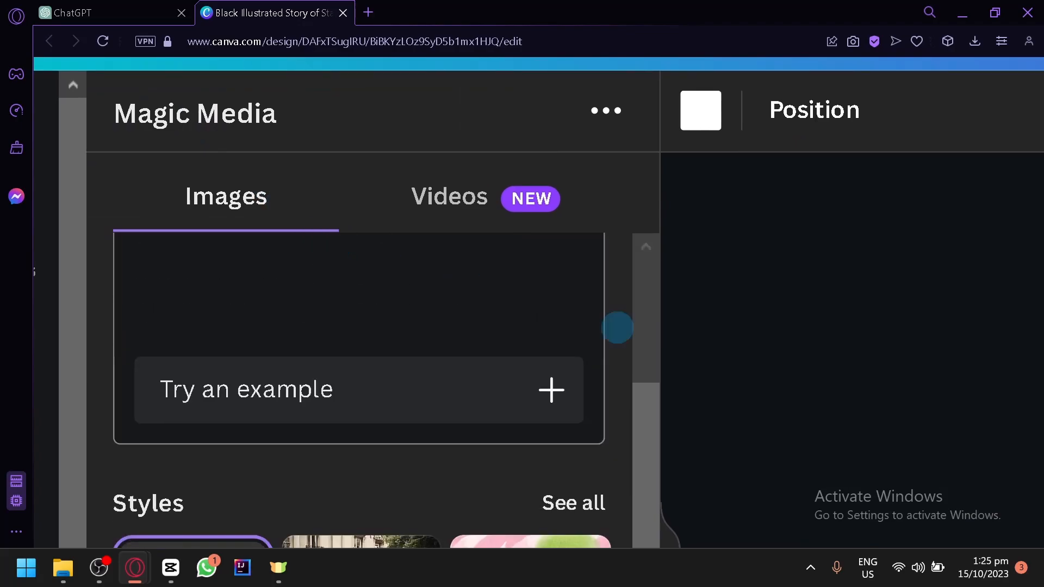
scroll(784, 341, down, 6)
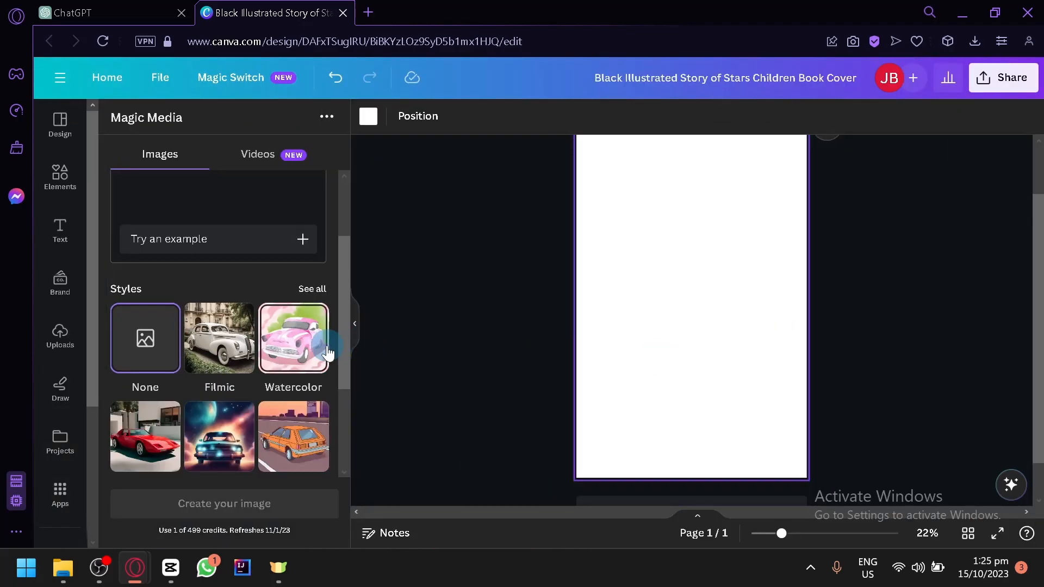
scroll(328, 353, up, 3)
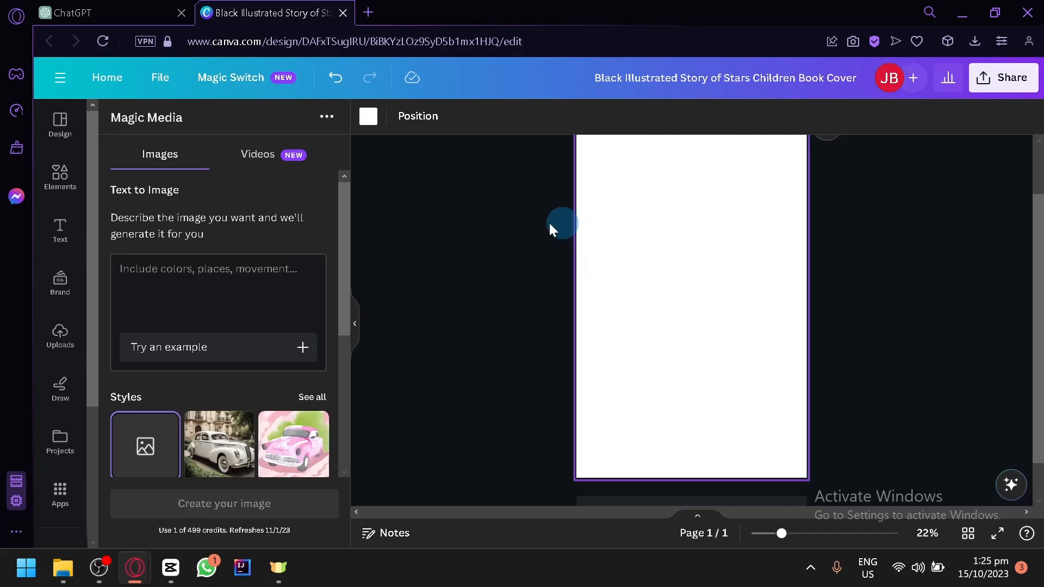
scroll(222, 361, down, 4)
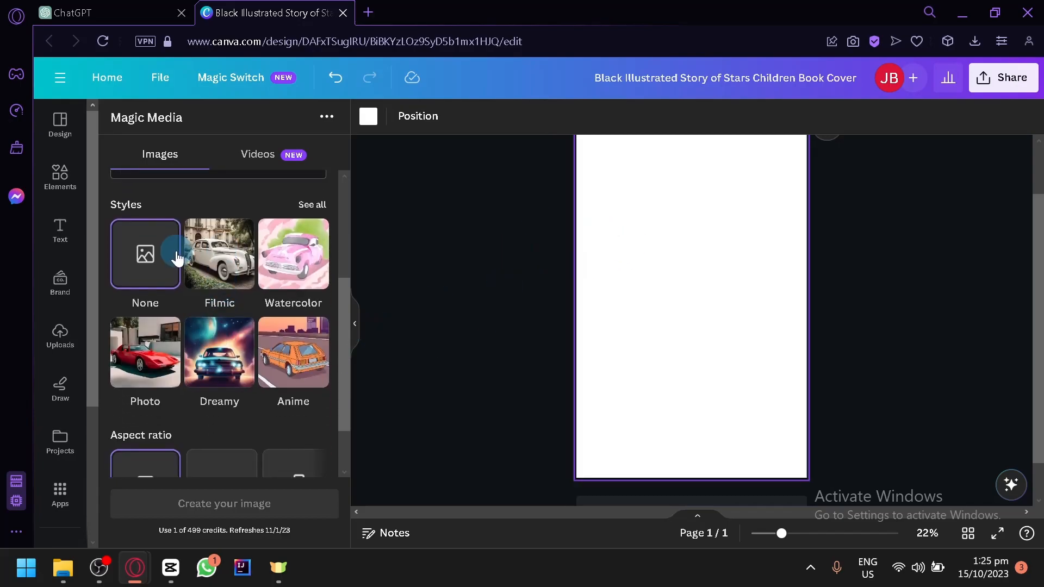
Browse the full list of Magic Media image styles and choose the Psychedelic style from Digital art.
click(313, 206)
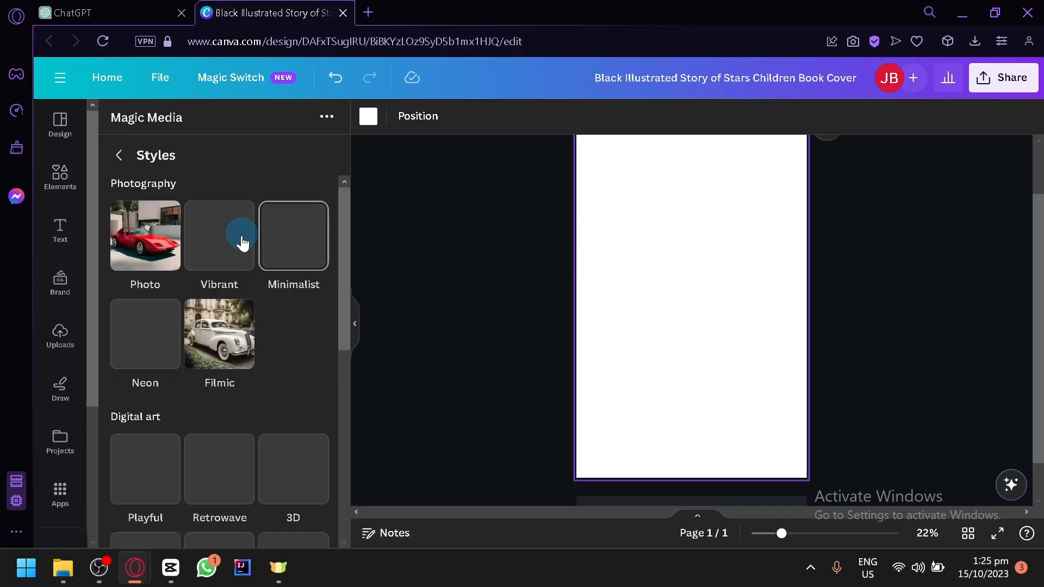
ctrl+scroll(198, 369, up, 3)
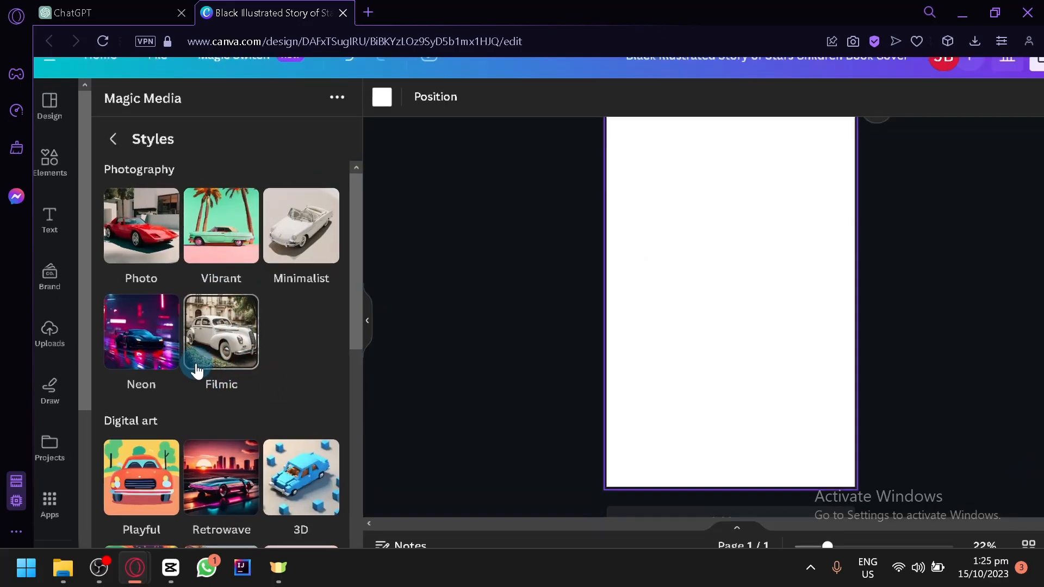
scroll(197, 370, down, 3)
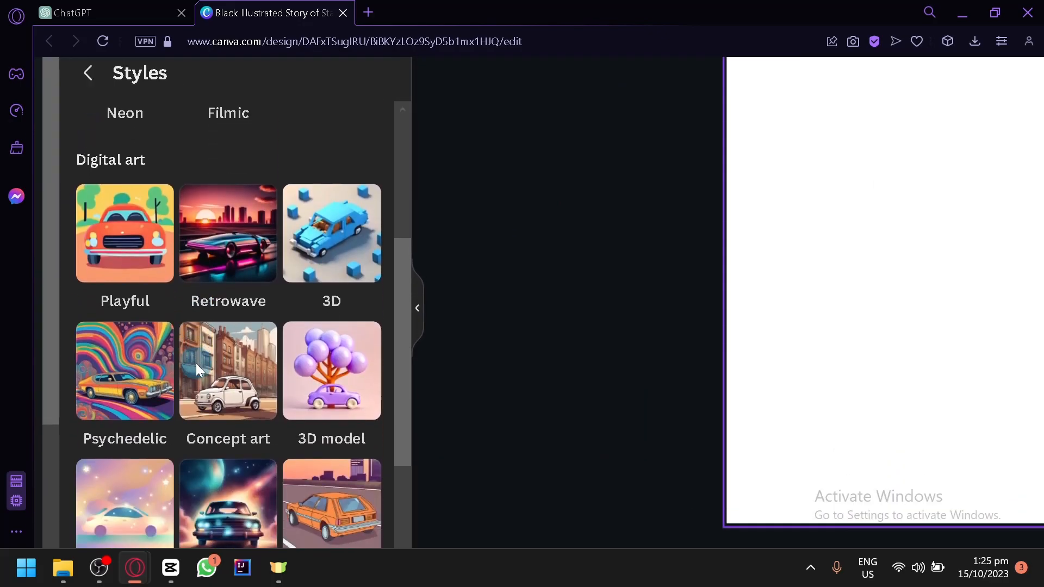
scroll(197, 368, down, 1)
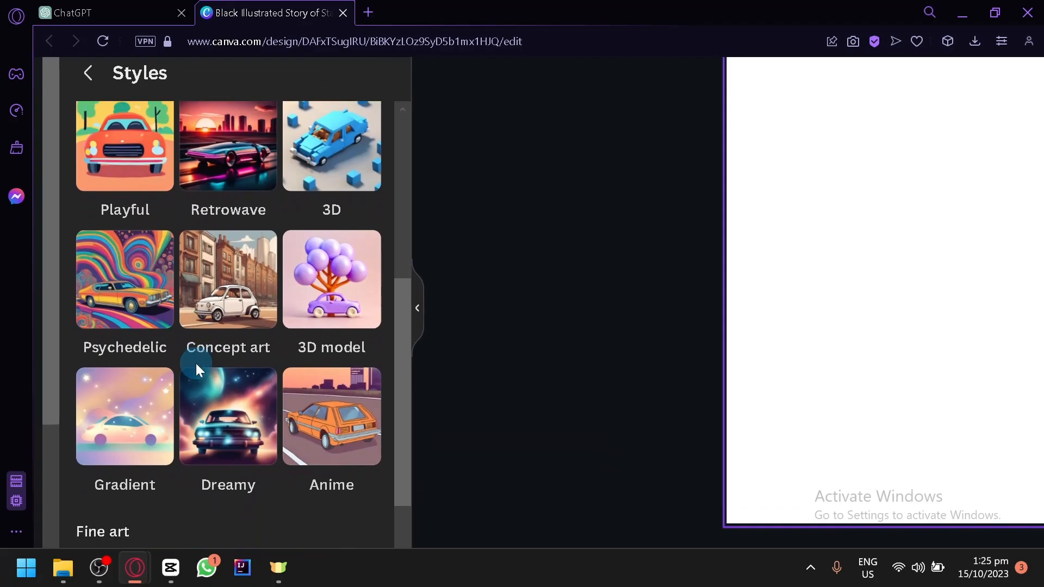
click(104, 269)
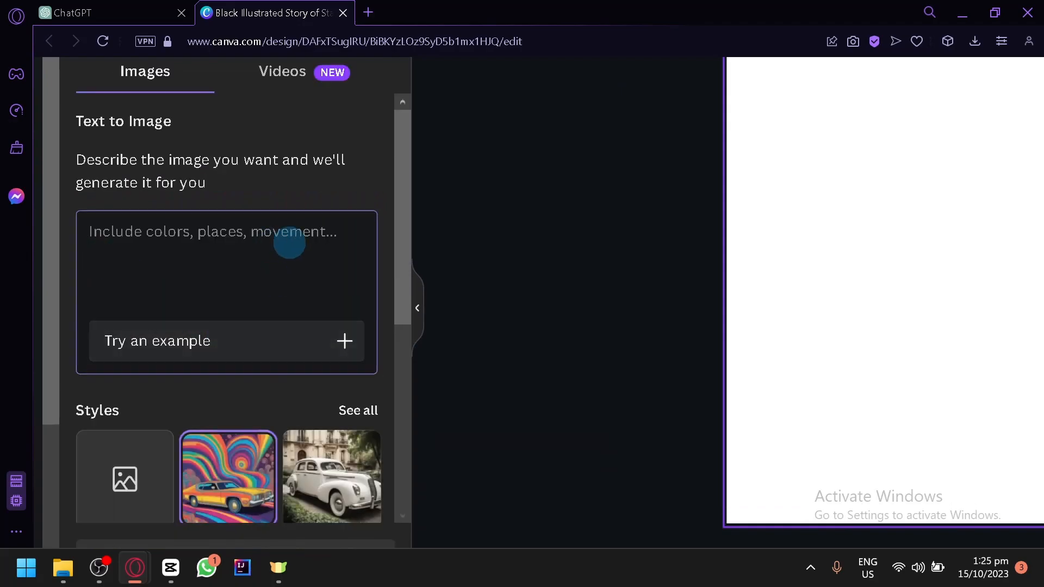
scroll(621, 271, down, 5)
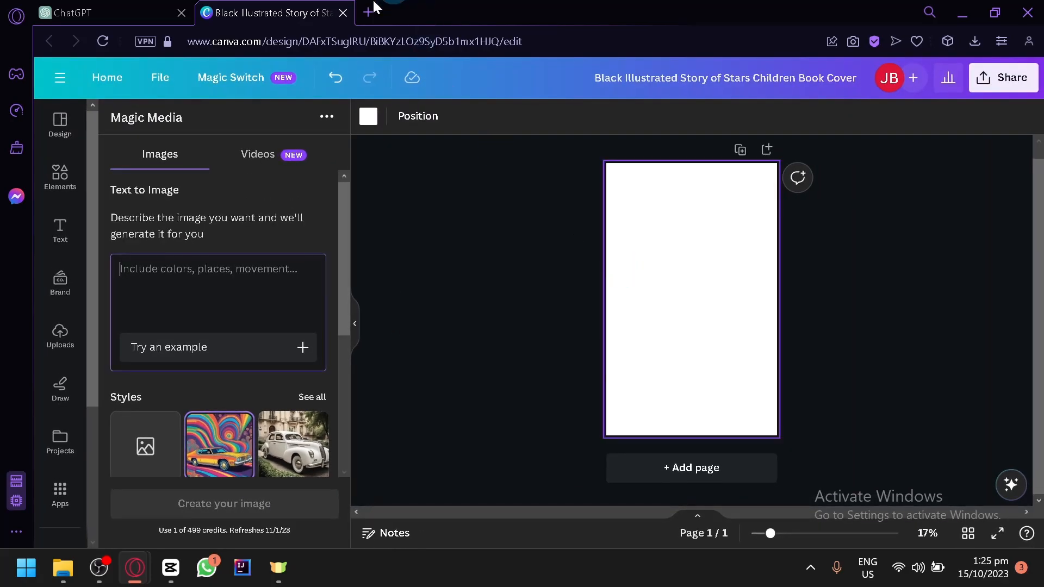
Copy the story title from the ChatGPT conversation, enter "The Lost City of Cloud" as the Magic Media description in Canva and generate the images.
click(89, 12)
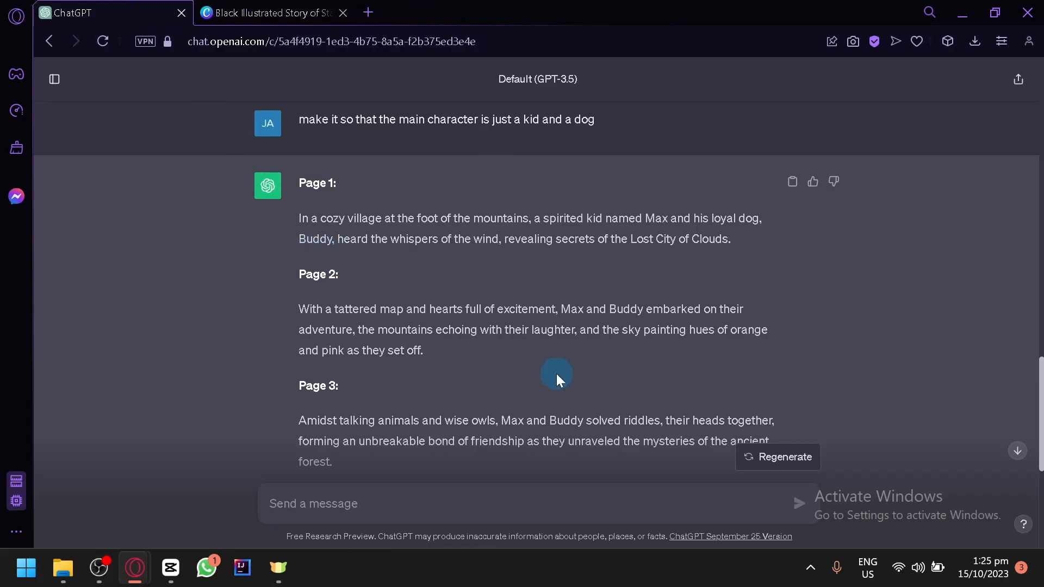
scroll(556, 373, up, 10)
scroll(556, 373, up, 2)
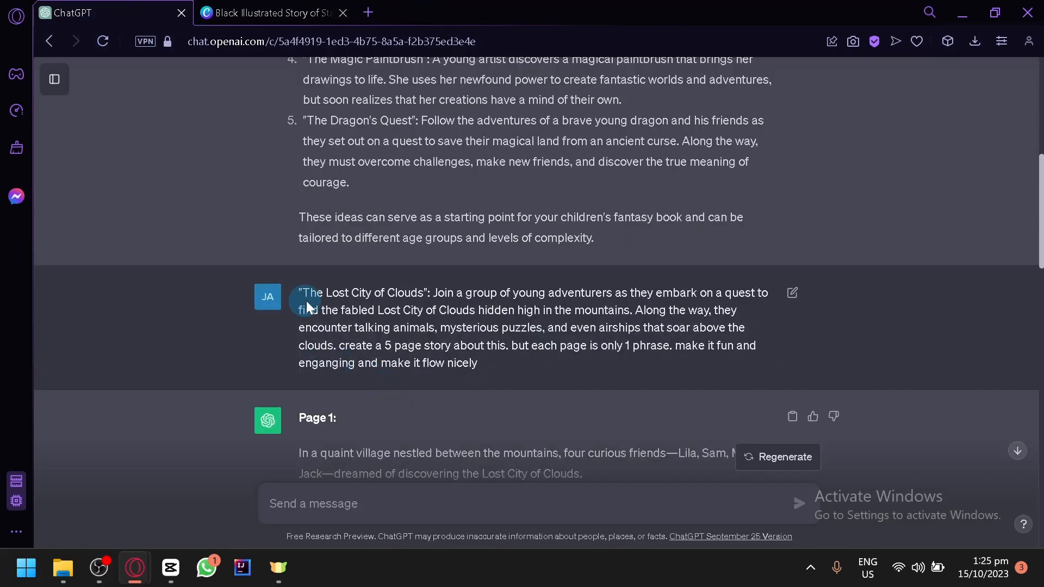
key(ctrl+c)
click(271, 12)
key(ctrl+v)
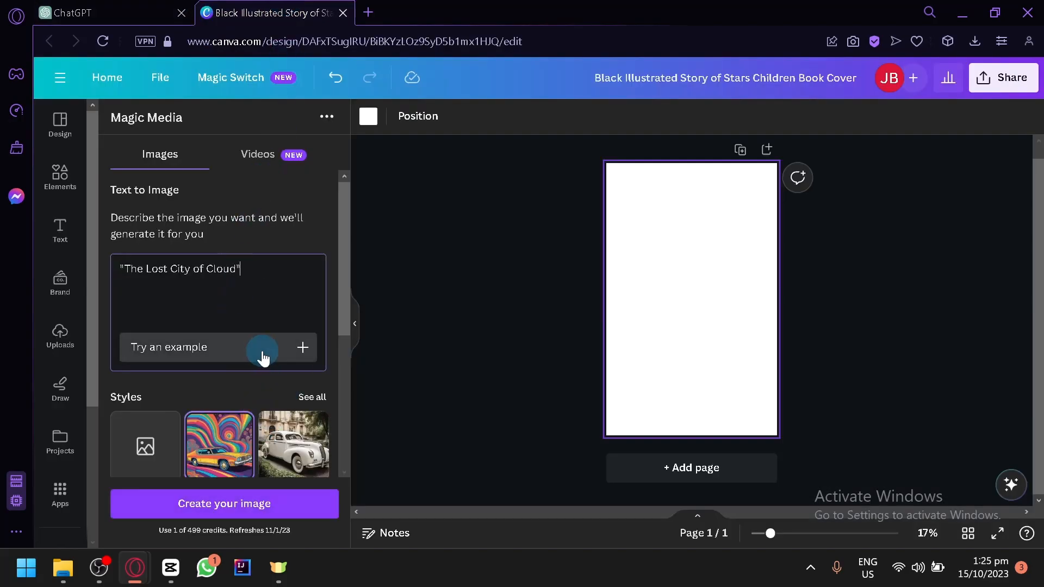
click(278, 507)
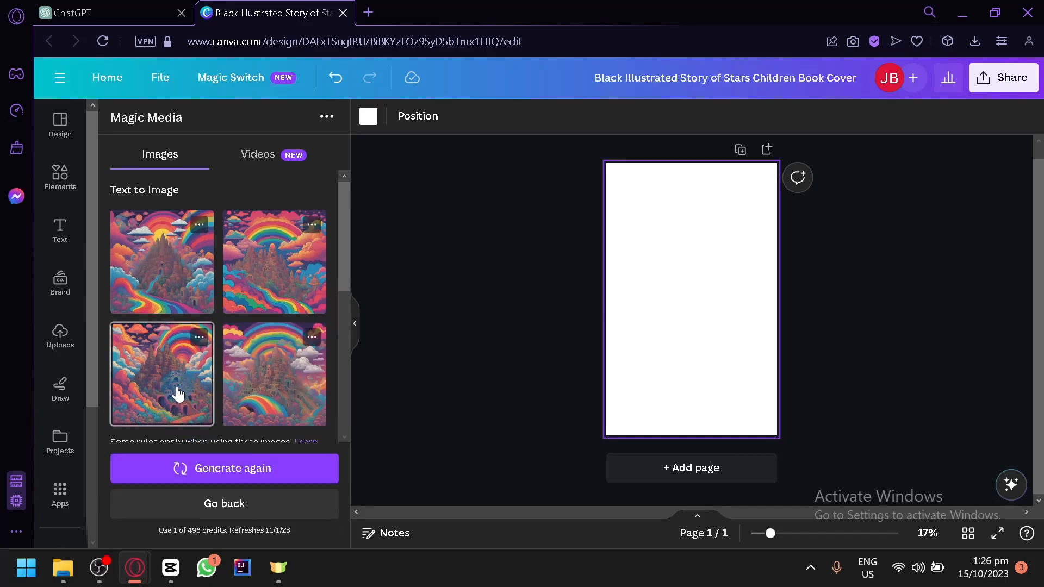
Place the generated image of the arched castle under the rainbow on the blank cover and enlarge it to nearly the page width.
drag(175, 396, 822, 443)
scroll(840, 326, up, 3)
click(788, 321)
click(754, 329)
drag(782, 413, 785, 367)
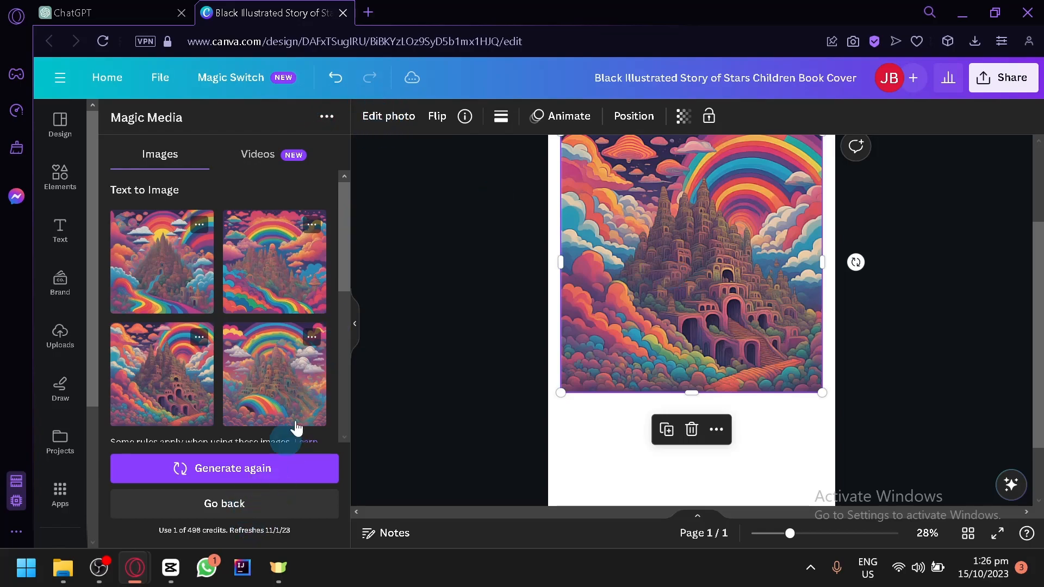
Run Magic Expand on the castle image with the Whole Page size.
scroll(948, 327, down, 2)
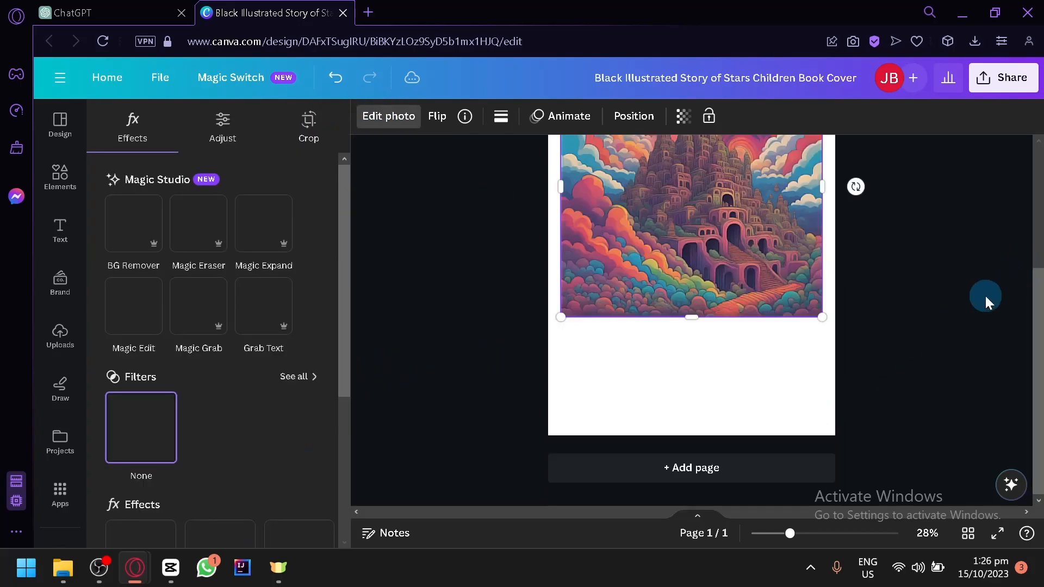
scroll(762, 339, up, 2)
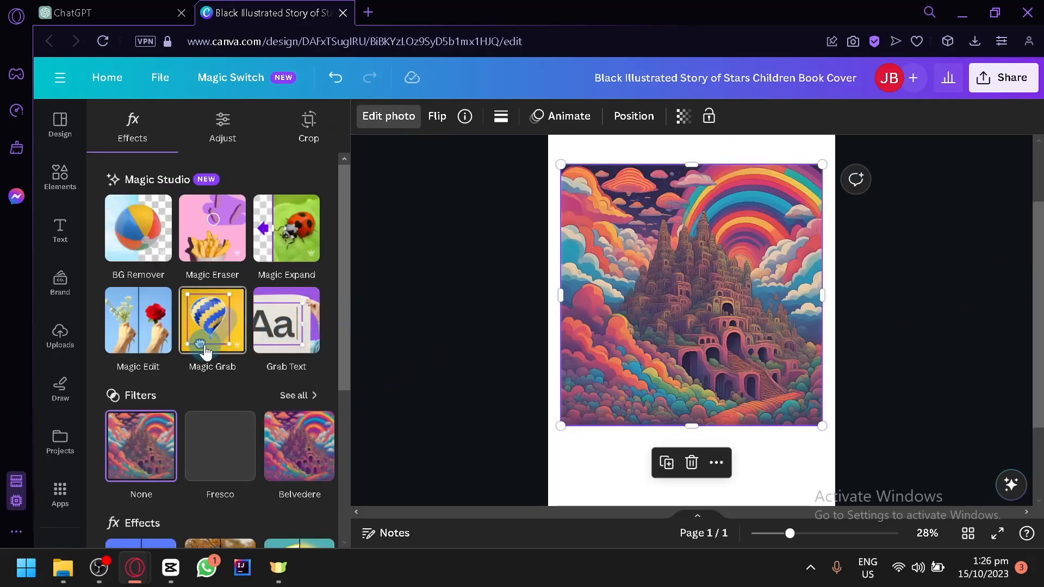
click(283, 253)
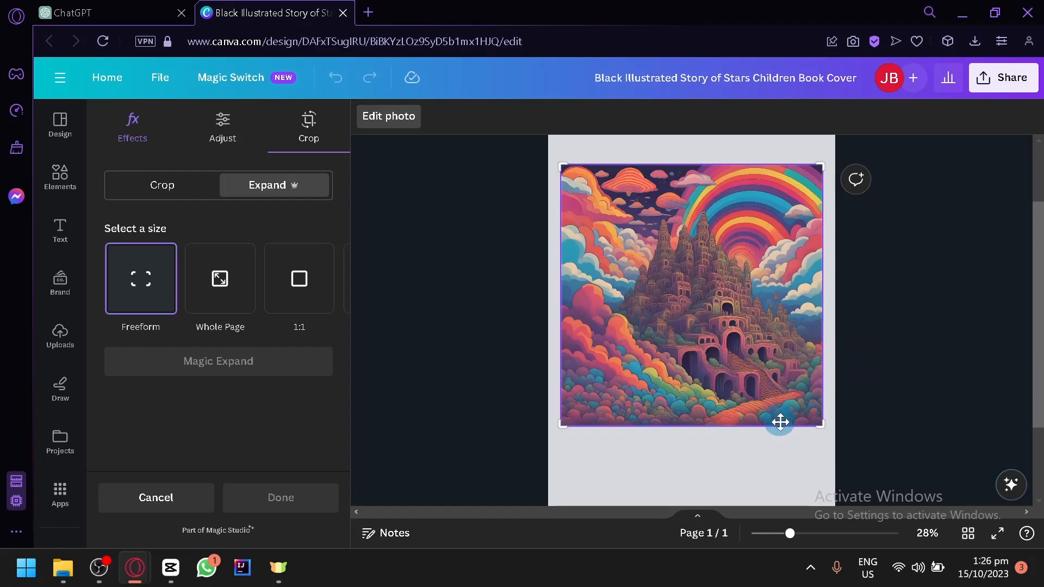
click(230, 287)
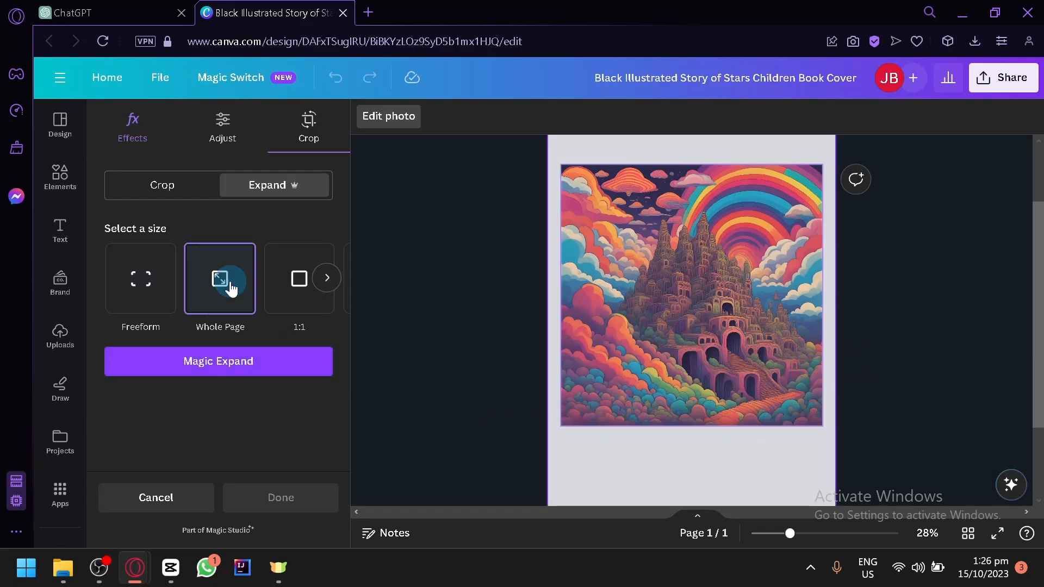
scroll(480, 392, down, 2)
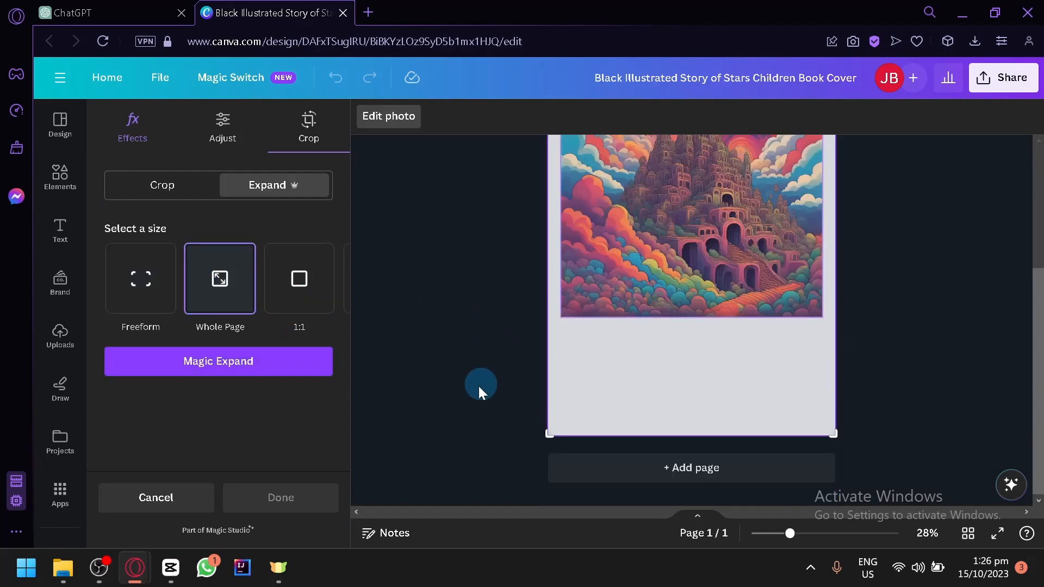
click(280, 365)
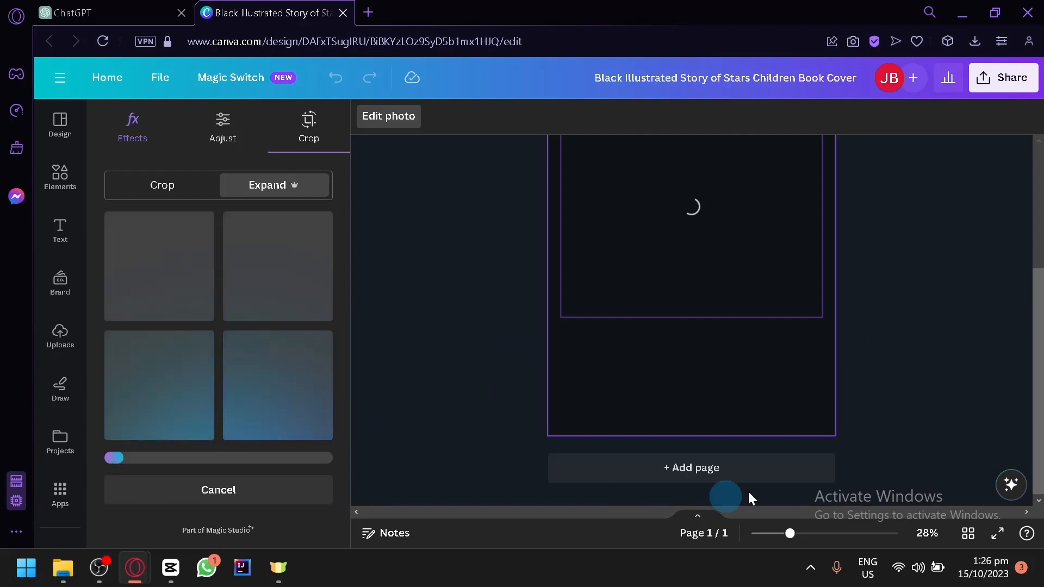
scroll(707, 353, up, 3)
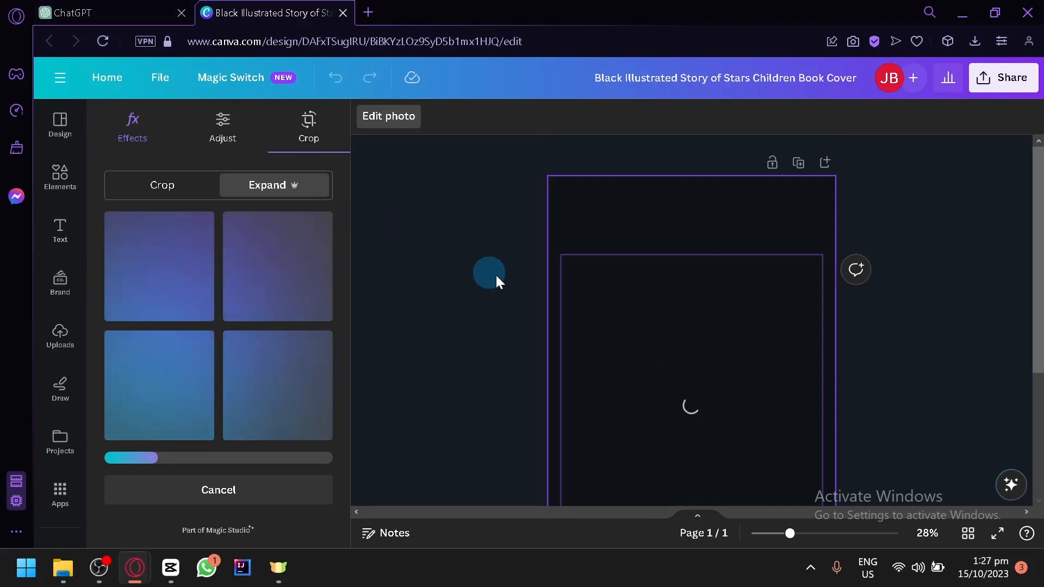
scroll(506, 294, down, 4)
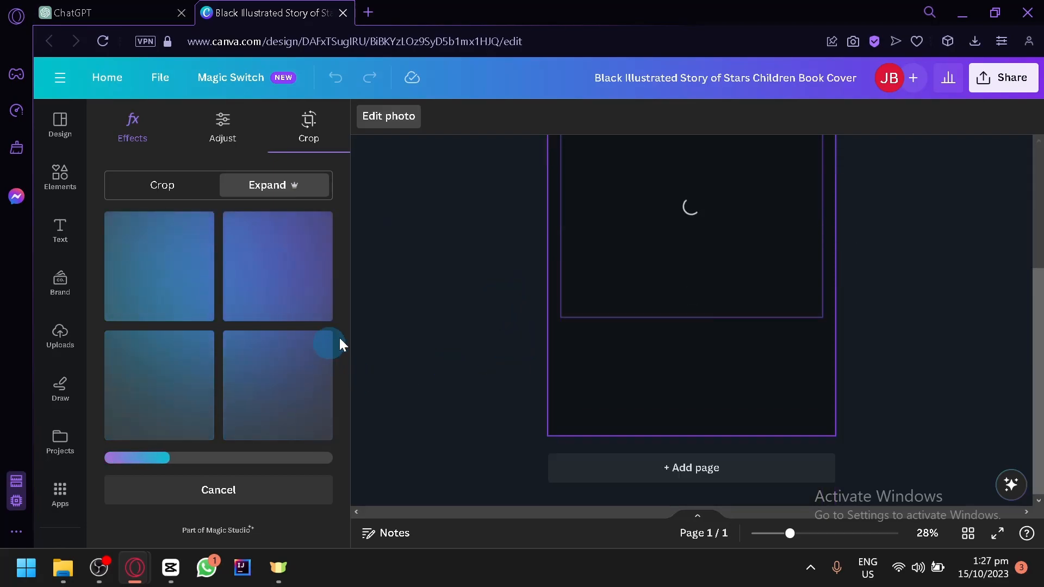
Switch to the ChatGPT conversation and reread the Page 1 text of the kid-and-dog story.
click(91, 10)
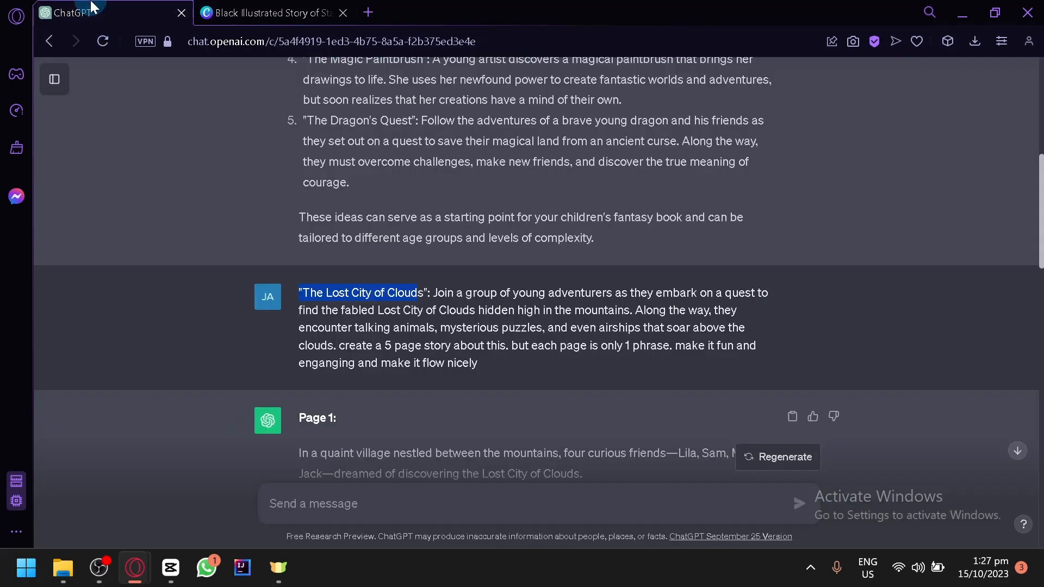
scroll(628, 319, down, 5)
scroll(622, 319, down, 10)
scroll(520, 269, up, 2)
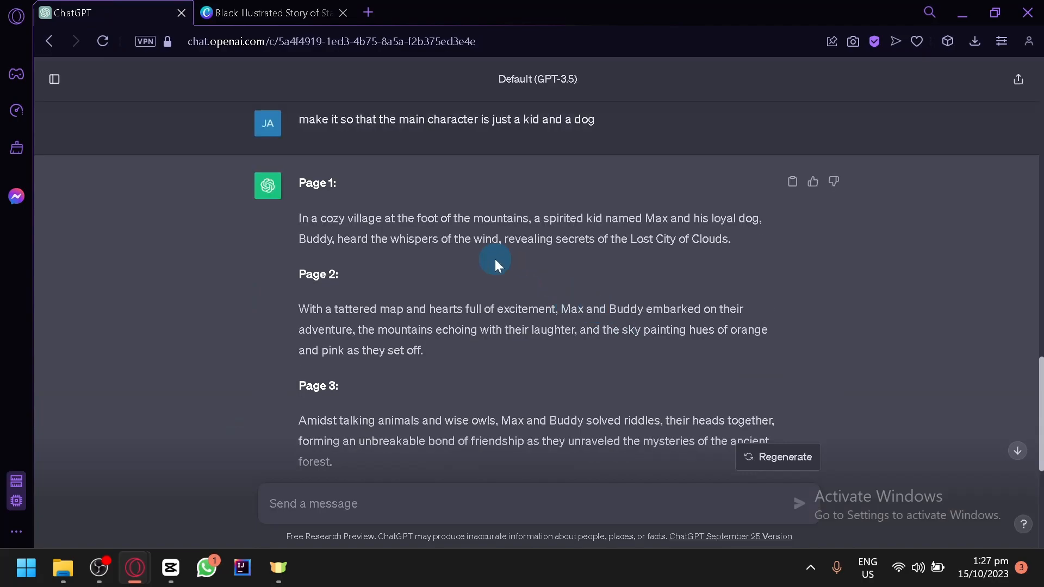
drag(288, 224, 620, 266)
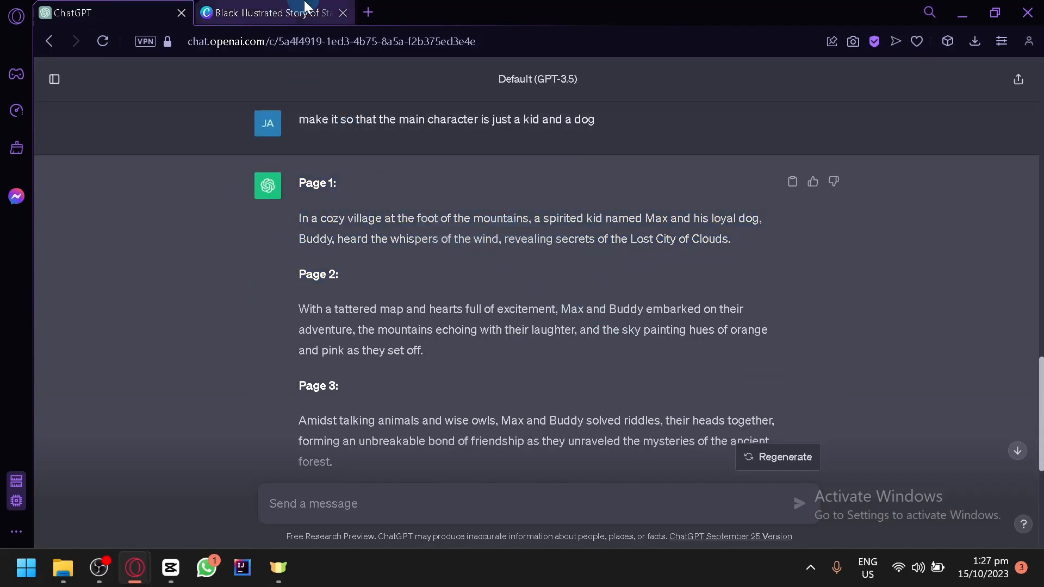
Switch back to Canva, compare the Magic Expand results and apply the version with the green meadow beneath the castle.
click(307, 10)
scroll(788, 220, up, 3)
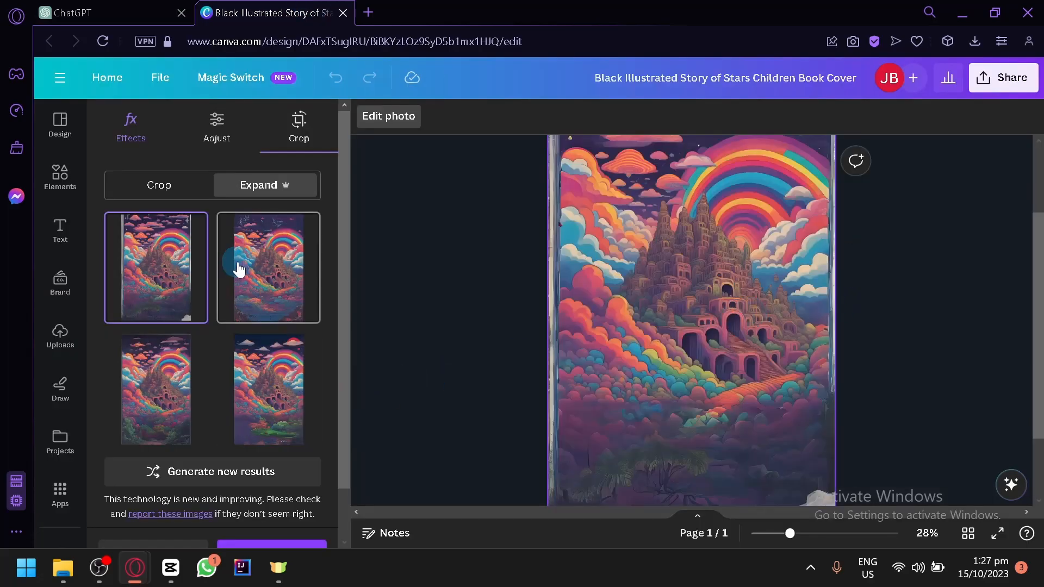
click(238, 268)
click(291, 418)
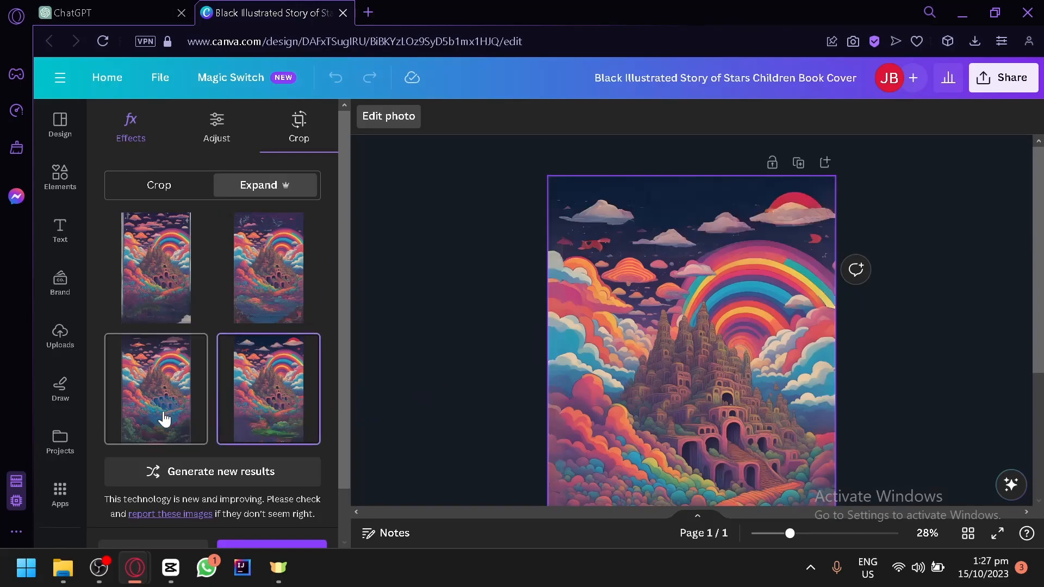
click(161, 418)
click(261, 415)
scroll(609, 356, down, 3)
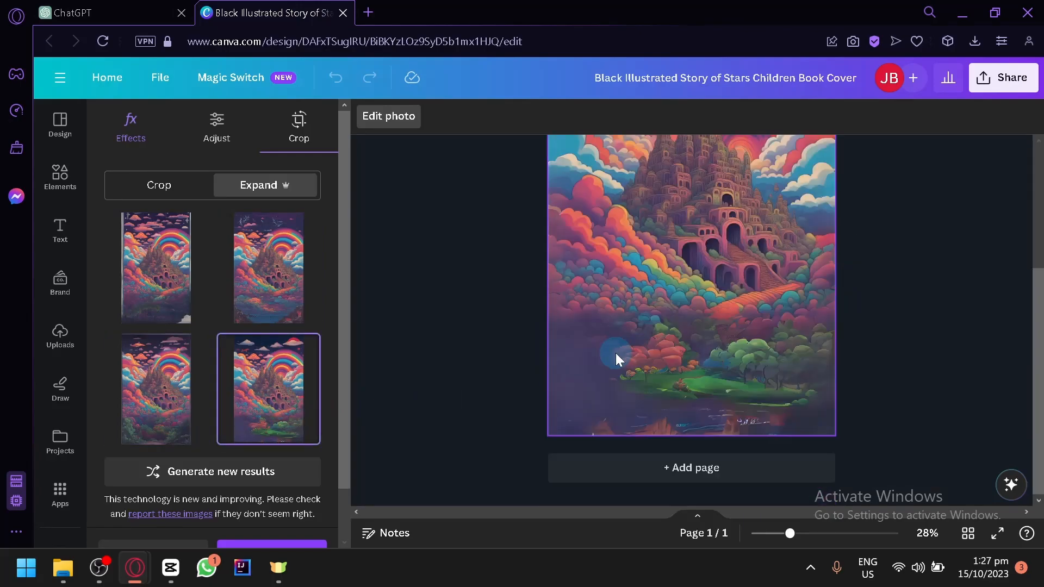
click(286, 286)
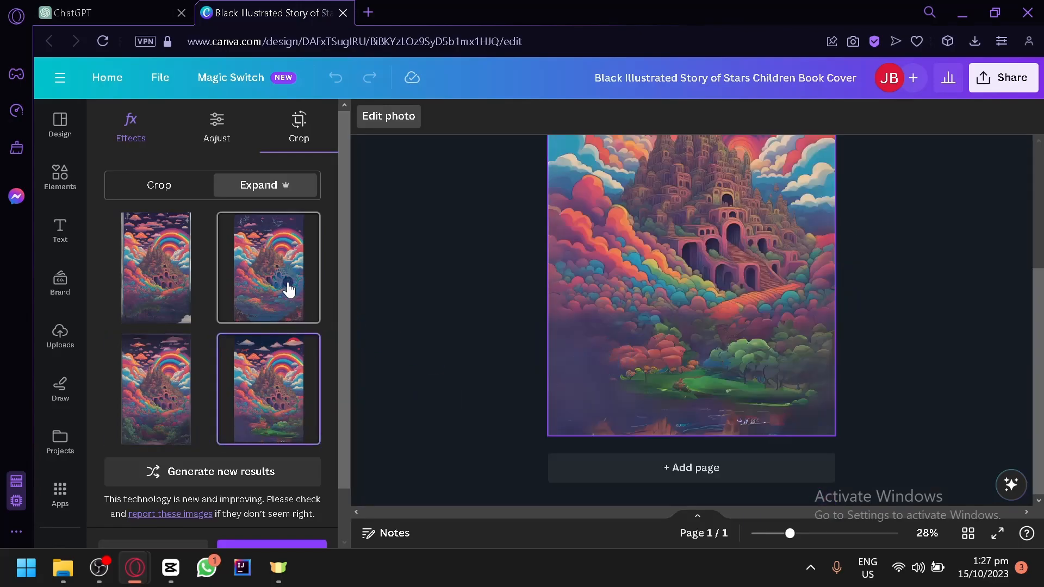
click(263, 375)
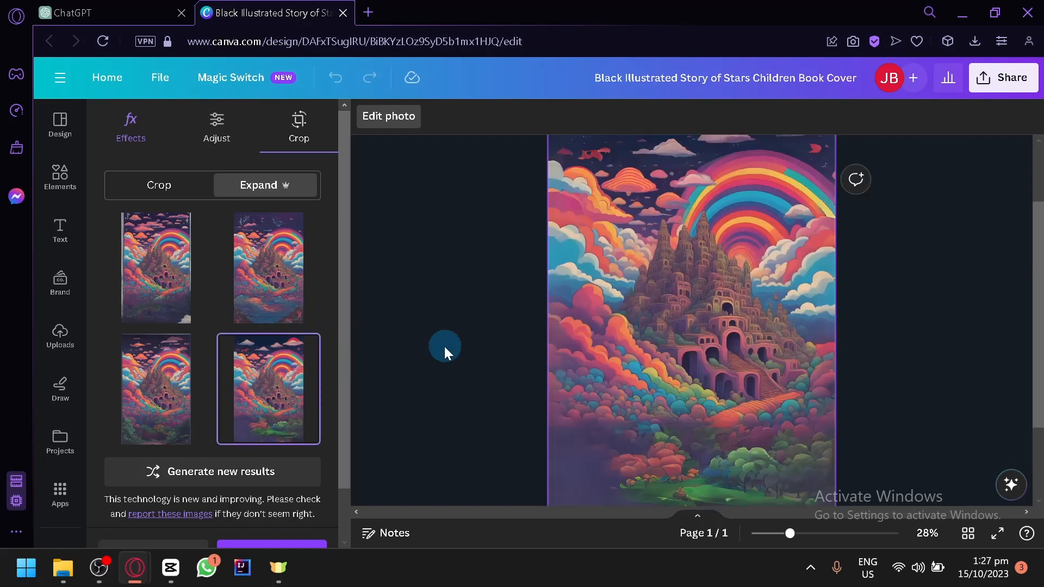
click(266, 477)
scroll(266, 477, down, 2)
click(274, 496)
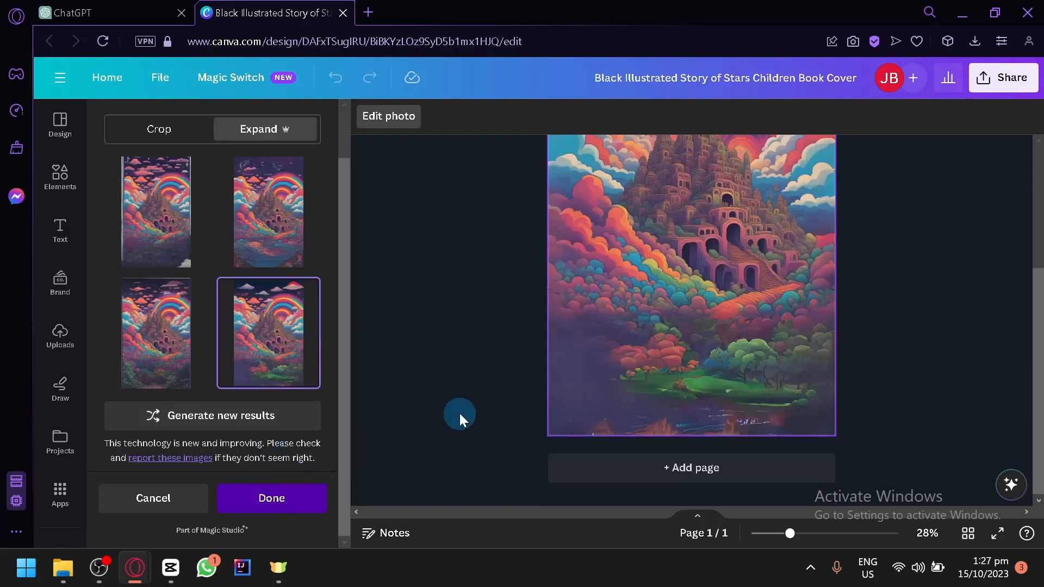
Browse the ready-made text combinations and add the "cold, smooth & tasty." one to the cover.
click(61, 248)
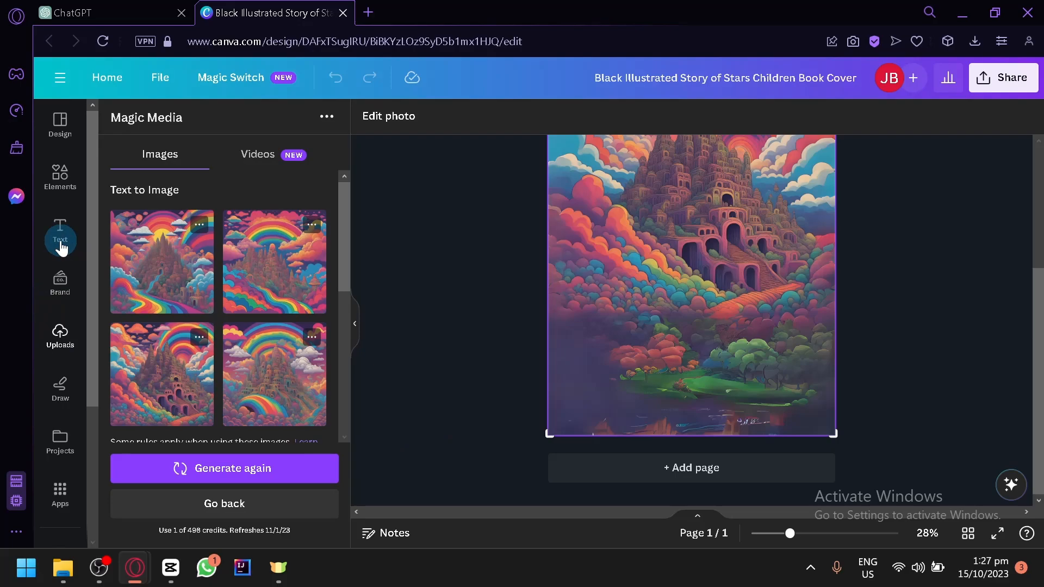
scroll(783, 338, up, 4)
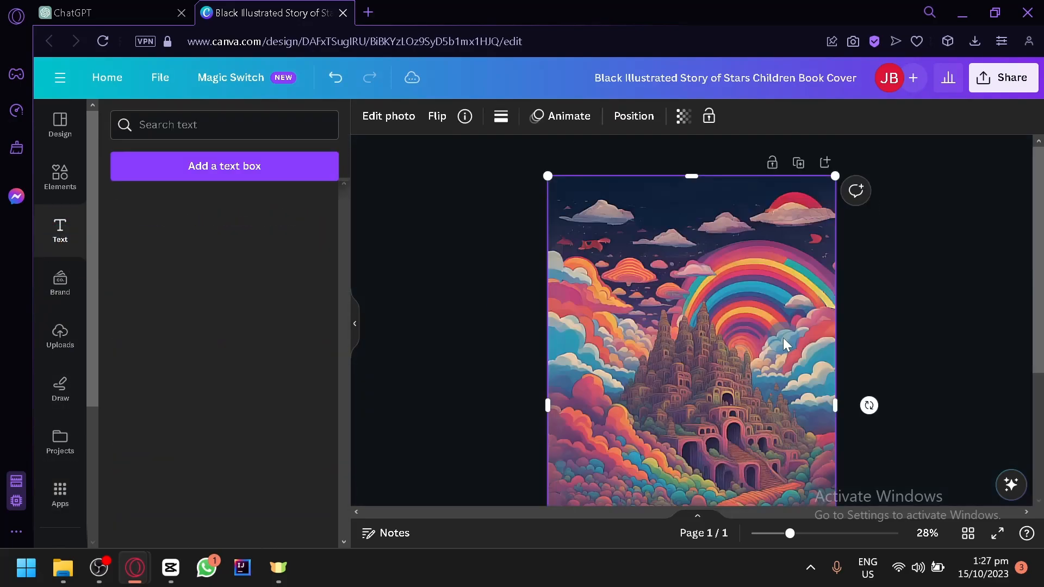
scroll(783, 338, down, 2)
scroll(211, 360, down, 2)
scroll(222, 363, down, 1)
scroll(266, 326, up, 1)
scroll(219, 362, down, 10)
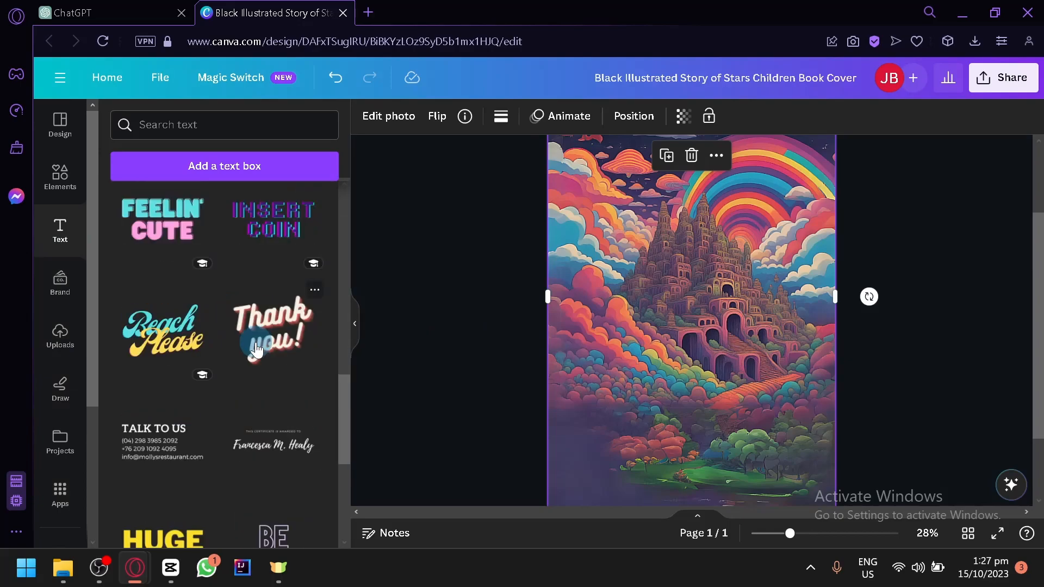
scroll(264, 373, down, 3)
scroll(216, 314, down, 6)
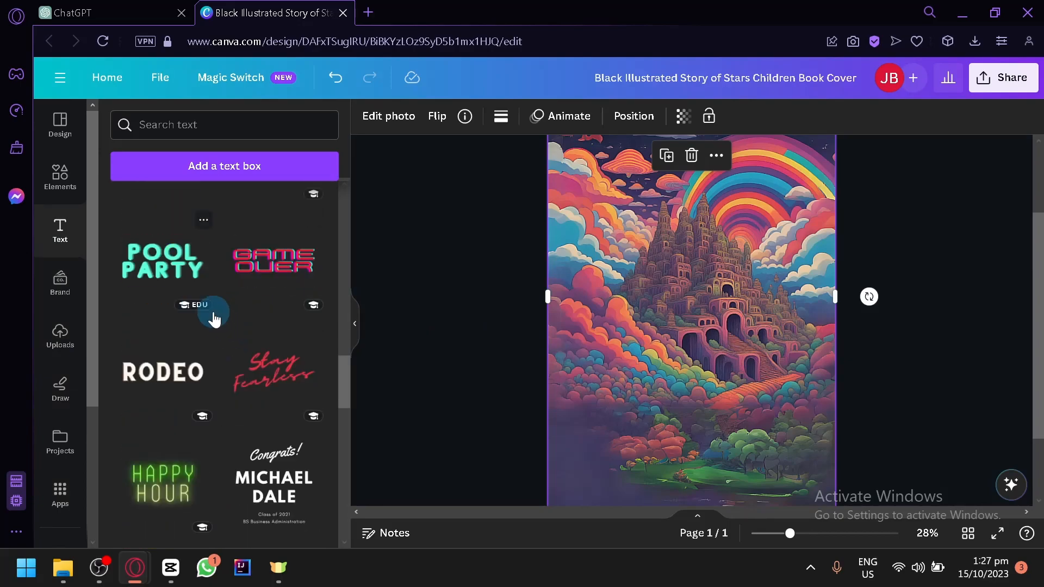
scroll(214, 326, up, 2)
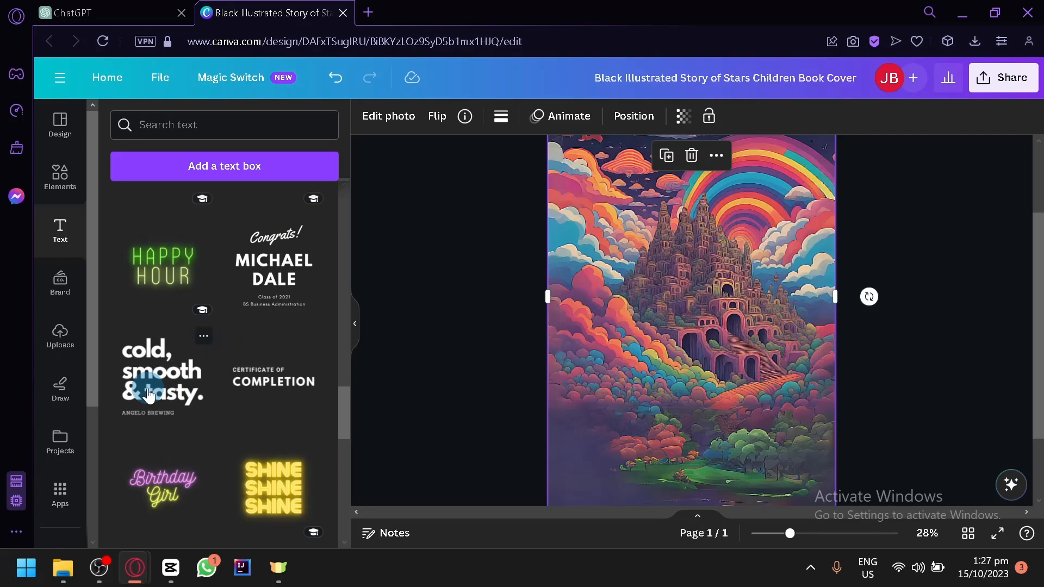
click(150, 396)
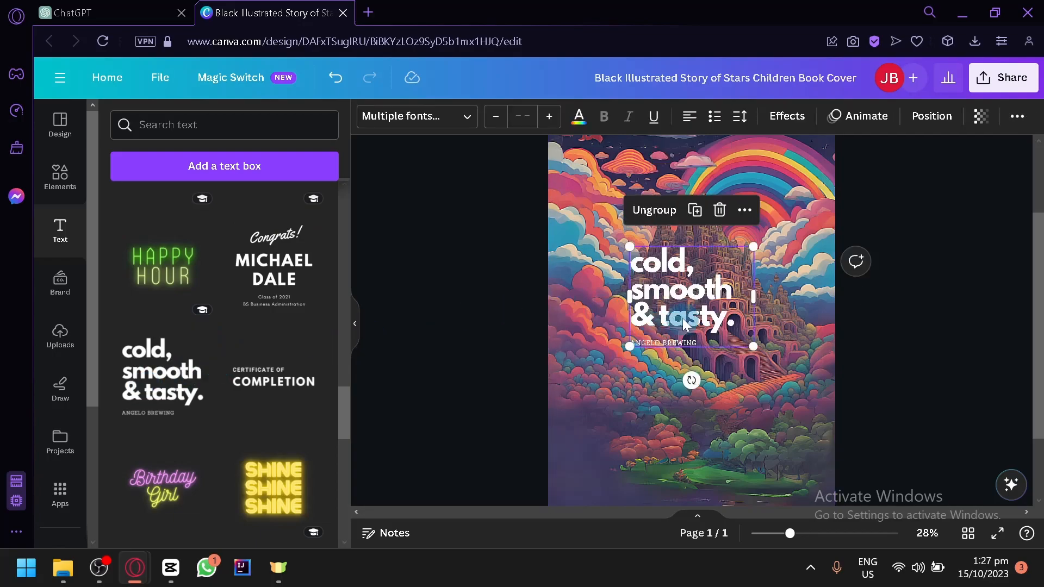
Look up the story title in the ChatGPT conversation and replace the cover headline in Canva with "The Lost City of Clouds".
click(152, 8)
scroll(324, 237, up, 10)
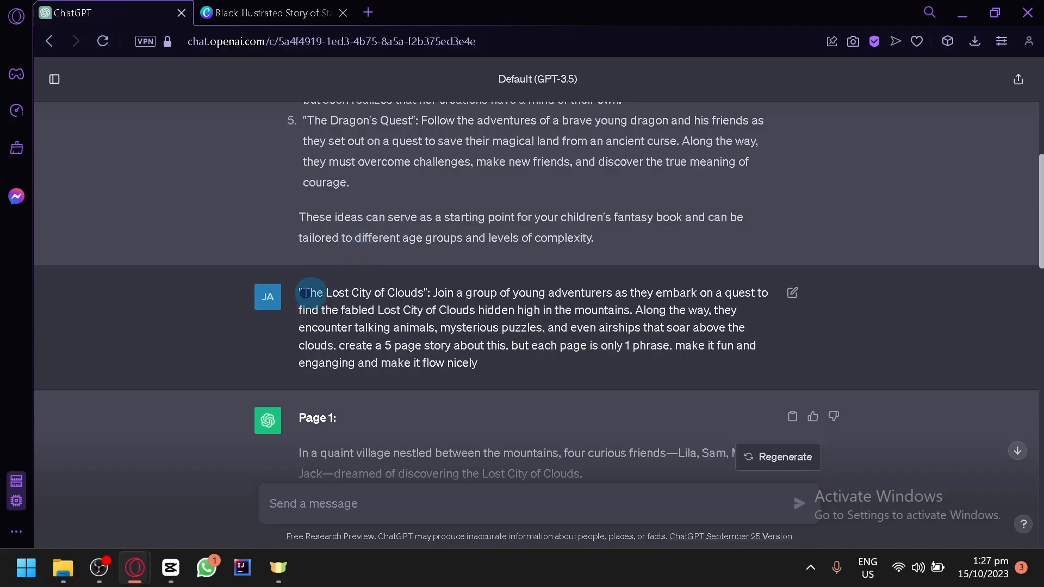
click(326, 13)
double_click(646, 297)
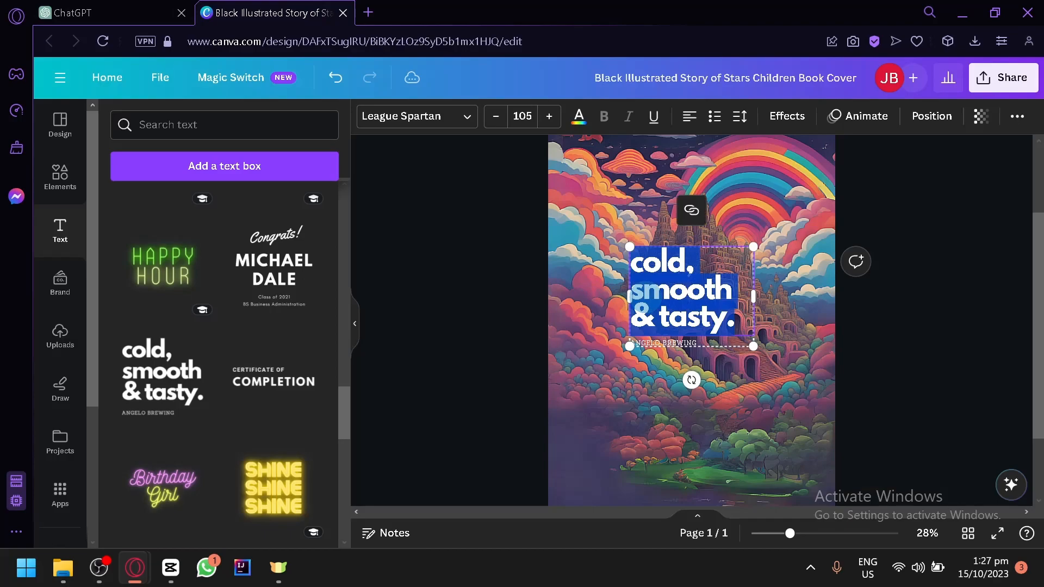
text(The Lost City of Clouds)
Enlarge the title group to nearly the full cover width, with a headline size of about 245, and move it up the cover.
drag(755, 346, 917, 469)
click(868, 434)
drag(783, 412, 680, 269)
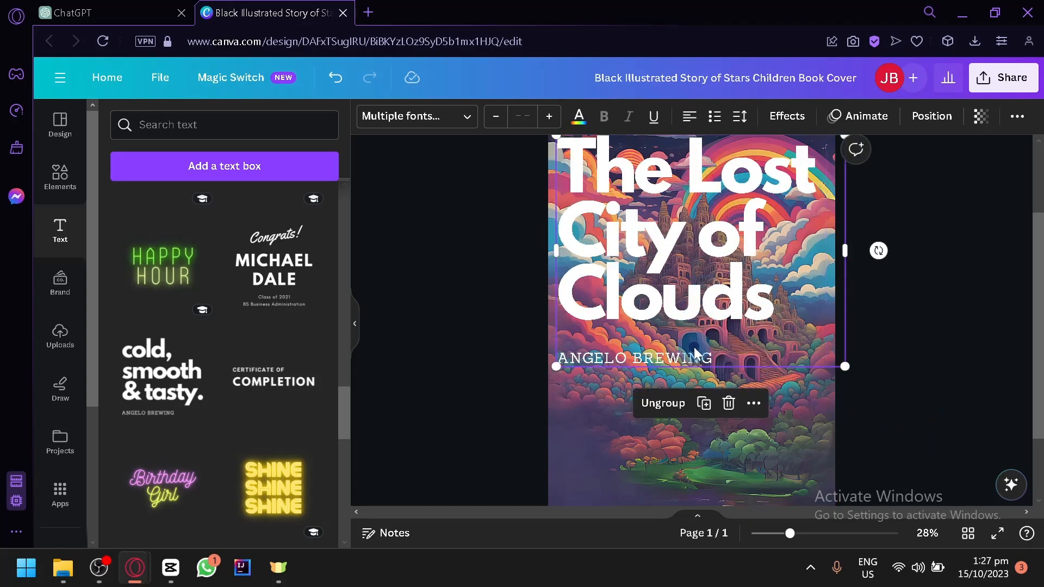
Replace the "ANGELO BREWING" line under the cover title with "AUTHOR".
click(700, 367)
click(700, 368)
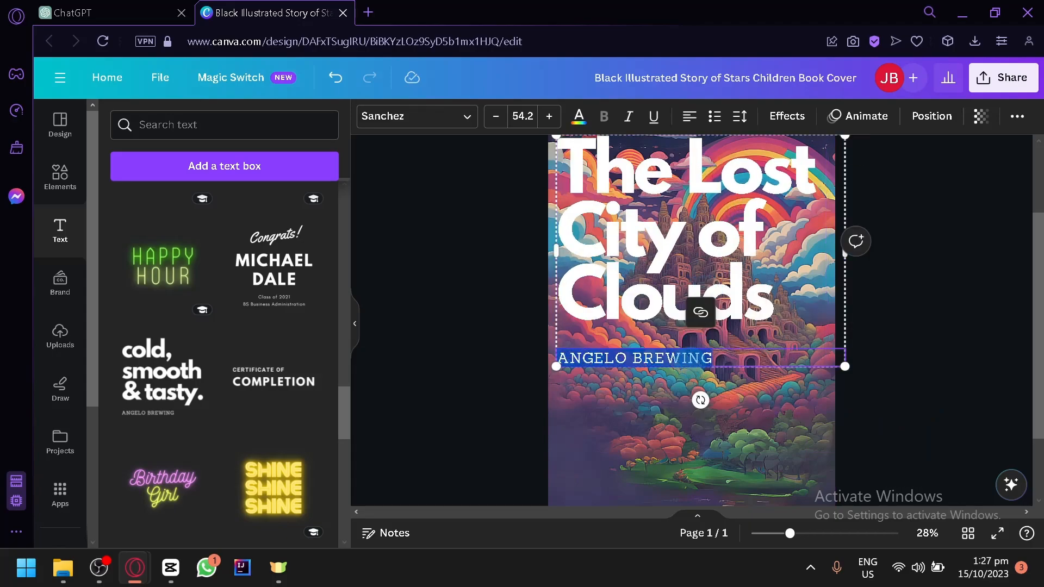
text(AU)
click(893, 279)
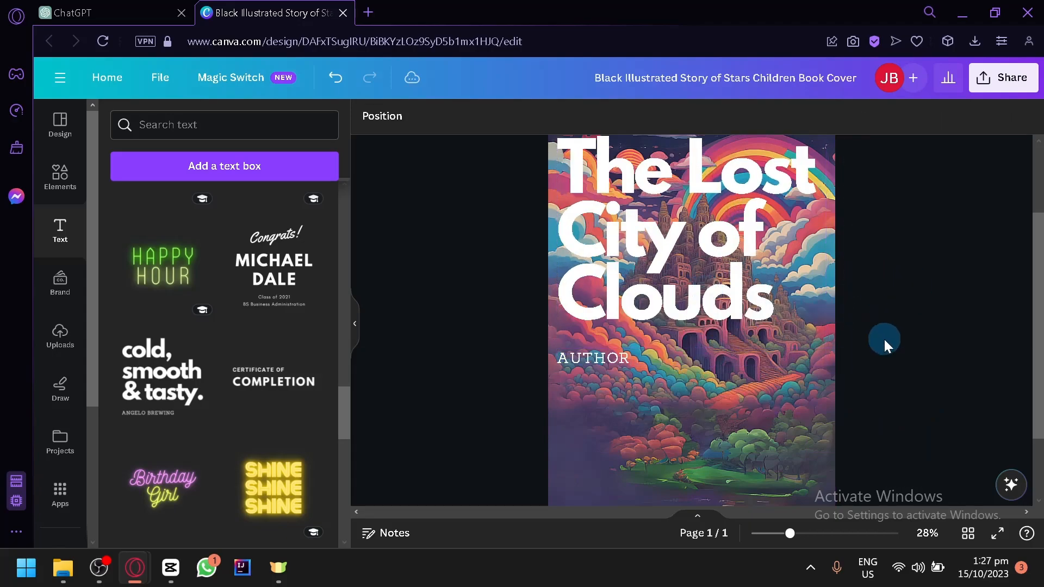
Reposition the title group at the top of the cover with a small margin on its left side.
scroll(767, 356, up, 2)
click(742, 324)
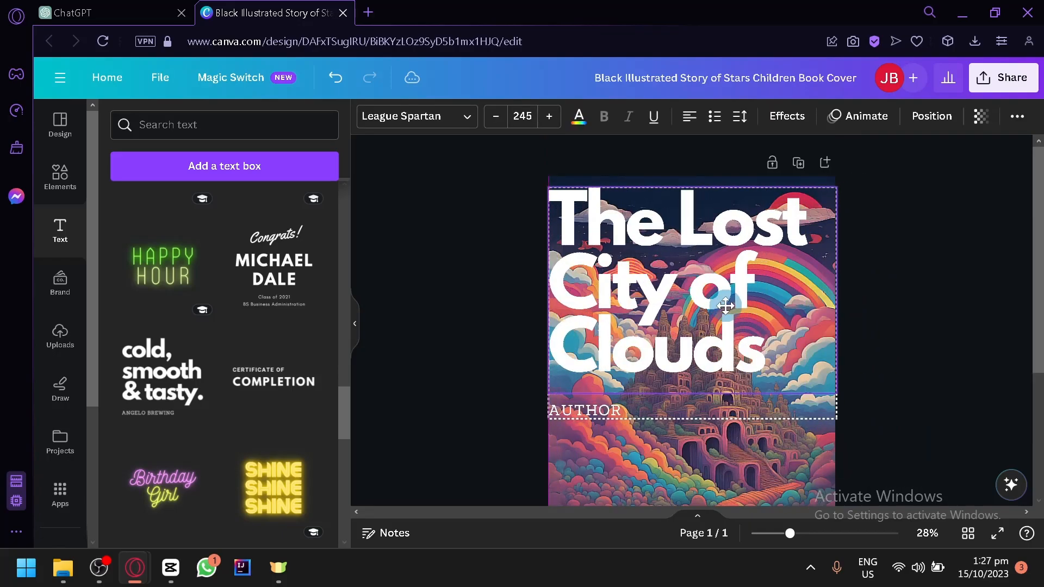
scroll(856, 351, down, 4)
scroll(743, 223, up, 2)
drag(736, 221, 748, 223)
Add a blank second page after the cover.
scroll(825, 353, down, 2)
click(769, 469)
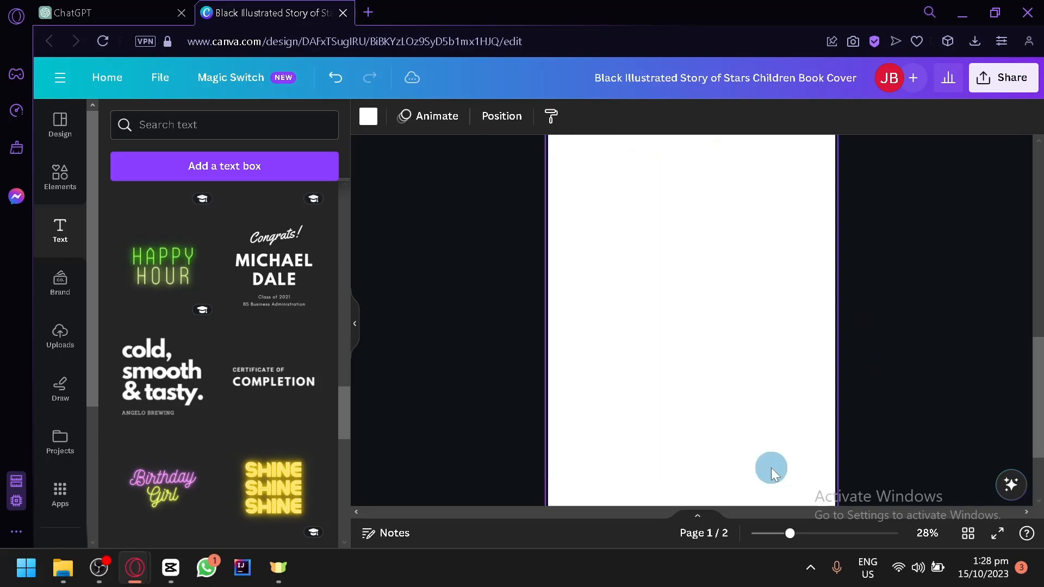
scroll(711, 385, up, 3)
scroll(693, 420, down, 2)
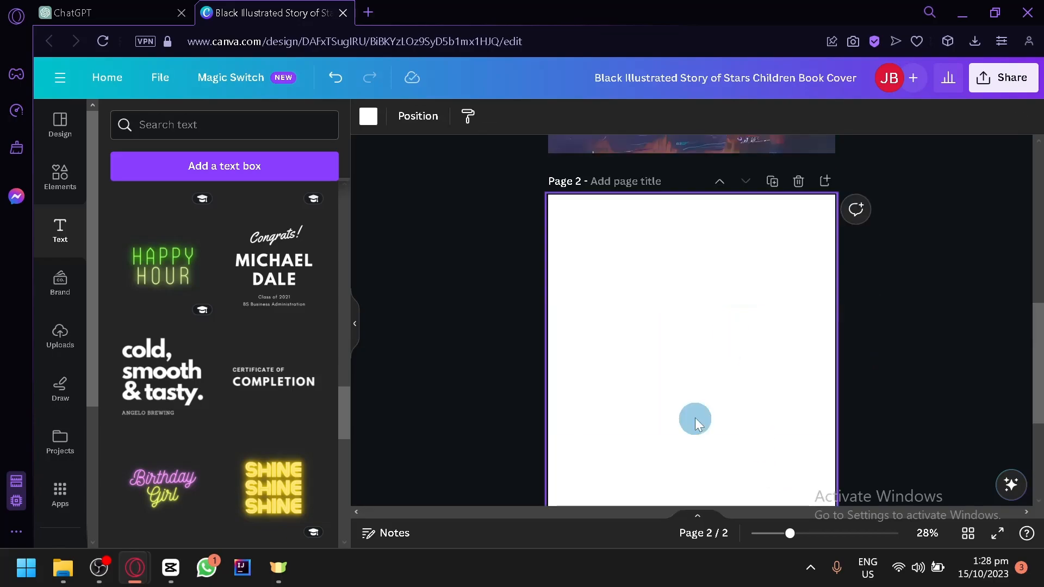
scroll(180, 403, down, 5)
scroll(187, 376, up, 6)
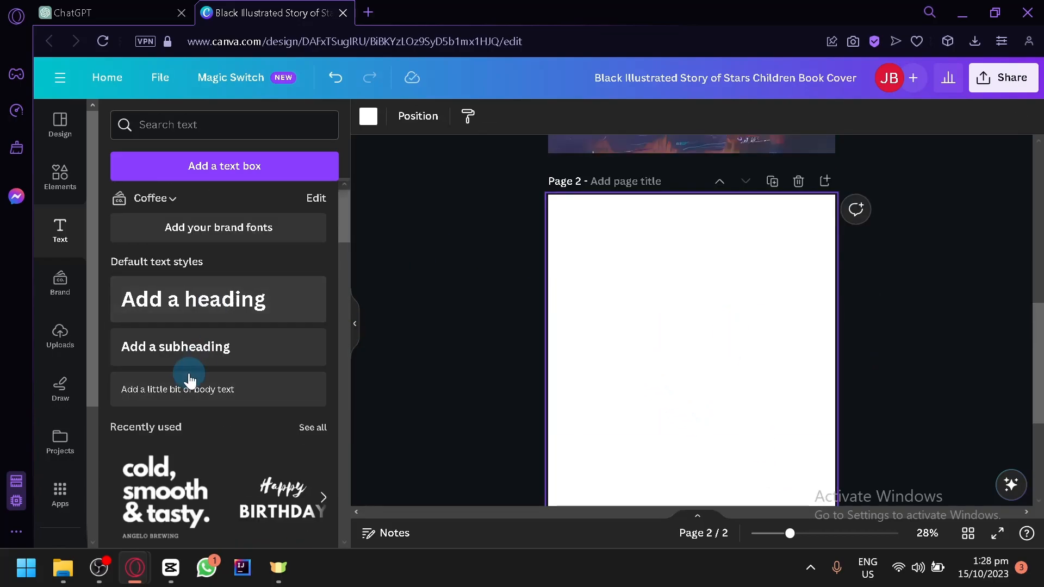
Switch to ChatGPT and copy the Page 1 sentence of the kid-and-dog story.
click(95, 11)
scroll(374, 327, down, 15)
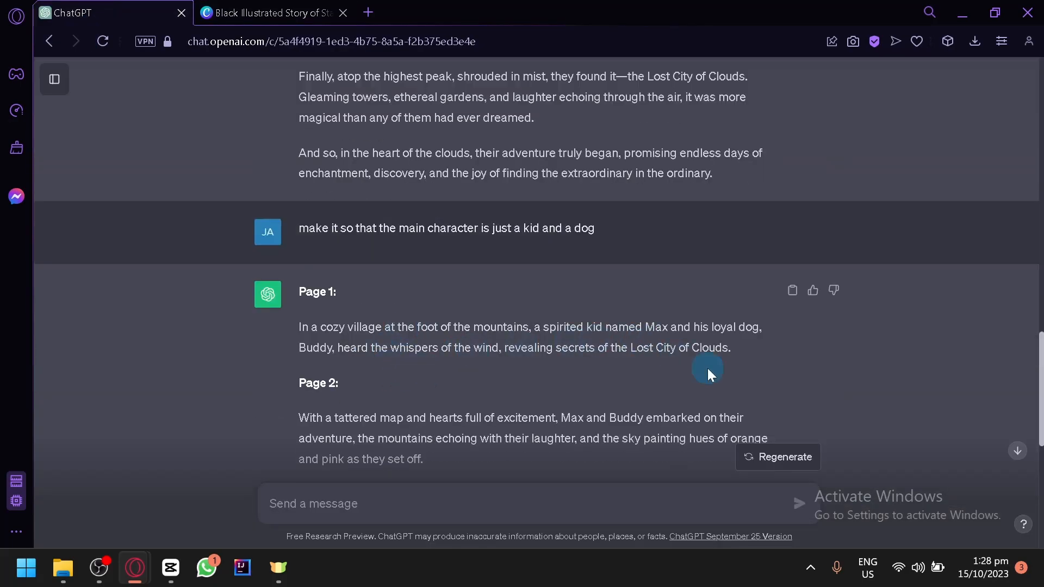
drag(716, 349, 313, 325)
key(ctrl+c)
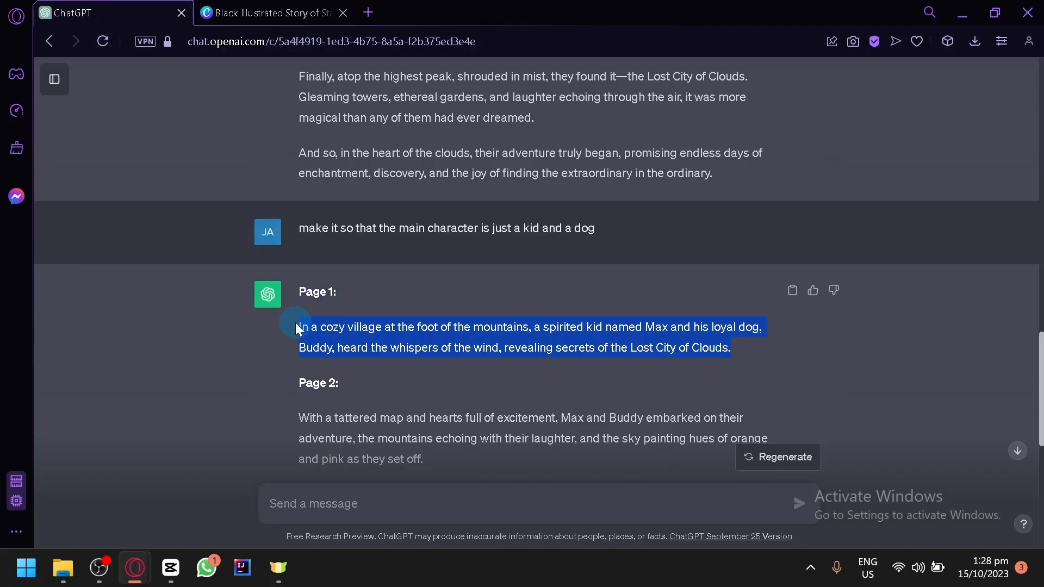
Switch back to Canva and paste the copied sentence into a new body text box on page 2.
click(267, 12)
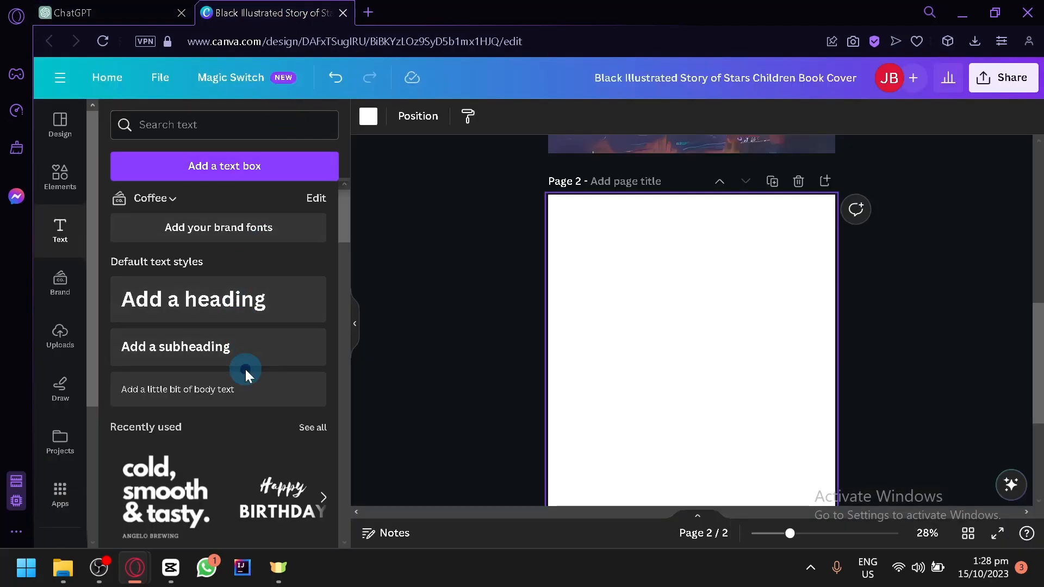
click(242, 389)
key(ctrl+v)
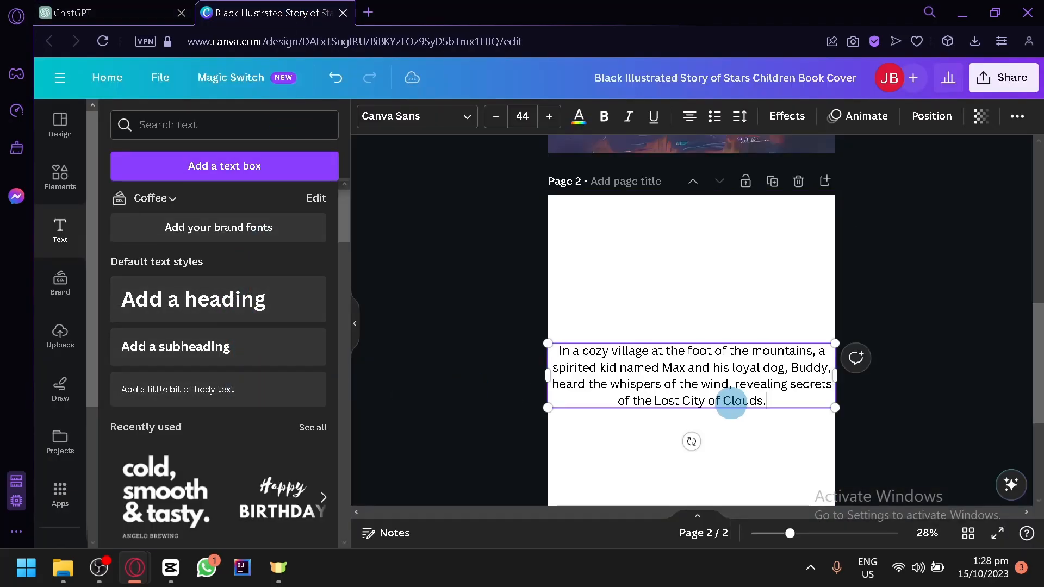
Narrow the story text box so the sentence wraps onto five lines and move it to the upper part of page 2.
drag(834, 379, 775, 389)
drag(728, 412, 739, 288)
click(756, 455)
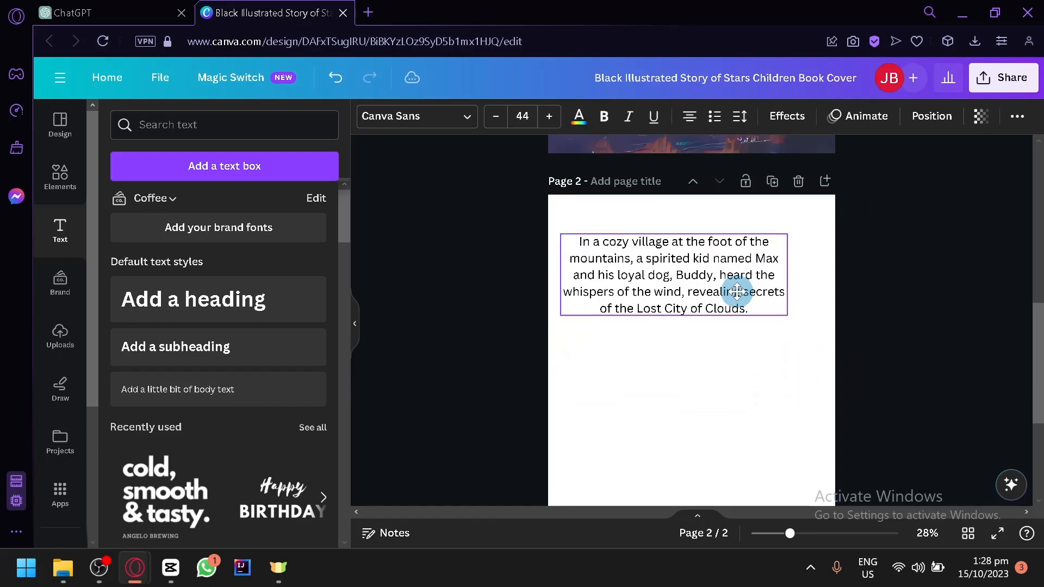
Justify the story paragraph and move it to the lower part of page 2, keeping the Canva Sans font.
click(424, 122)
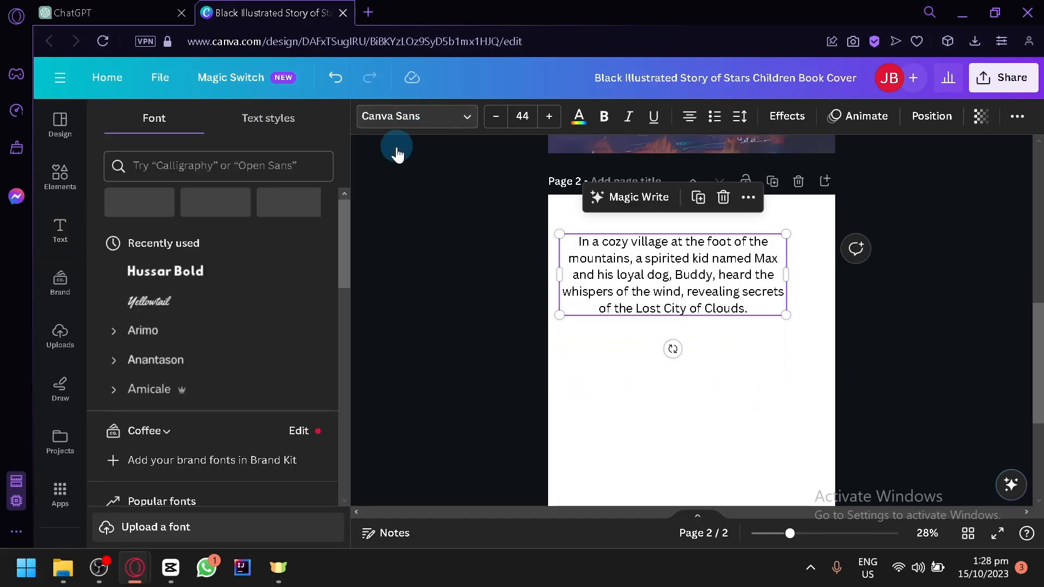
click(741, 418)
drag(737, 293, 736, 426)
click(695, 117)
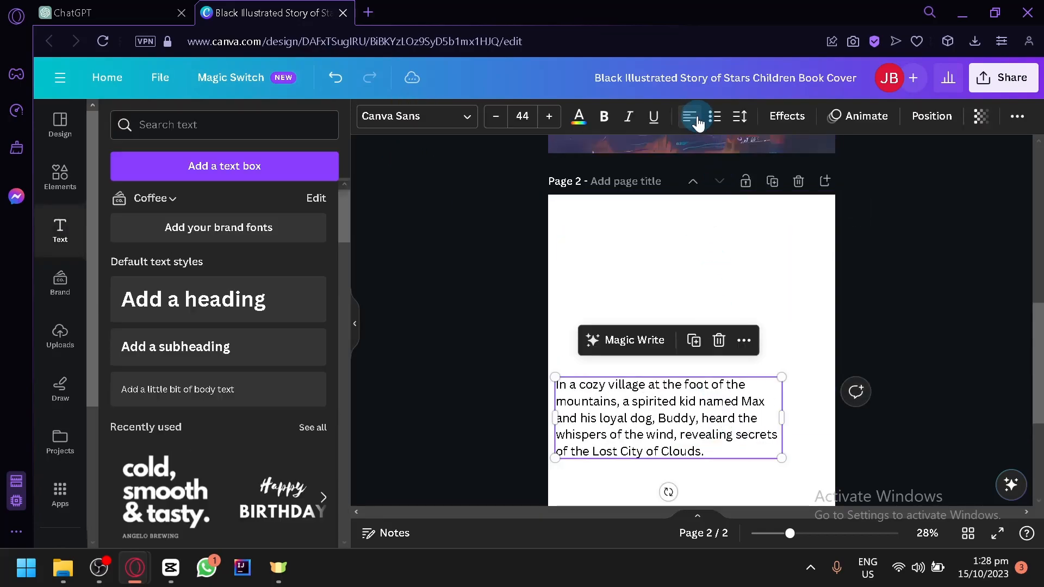
click(698, 122)
scroll(778, 413, down, 2)
drag(738, 292, 741, 416)
click(729, 341)
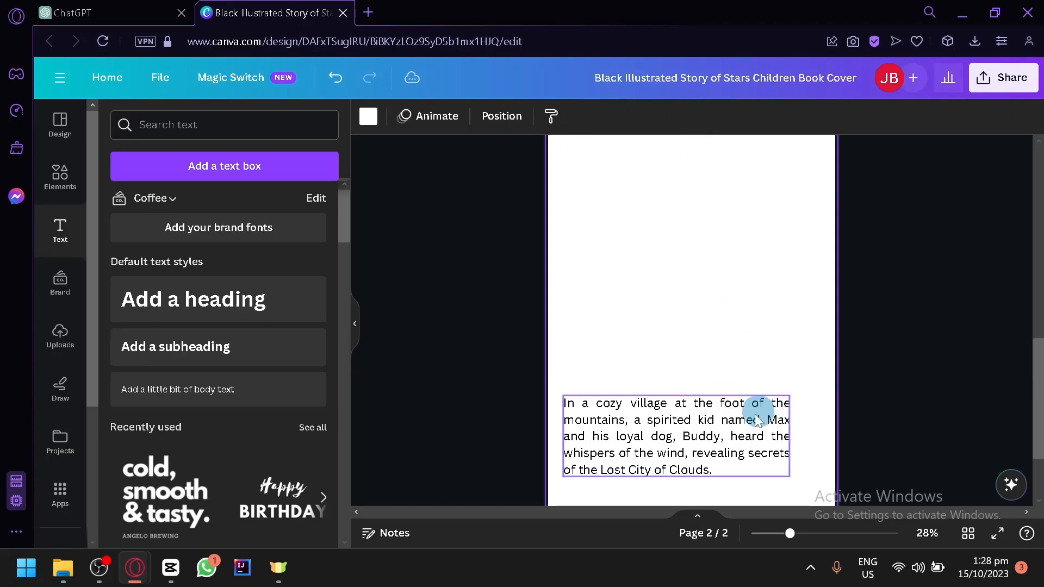
scroll(694, 423, down, 2)
drag(686, 351, 687, 356)
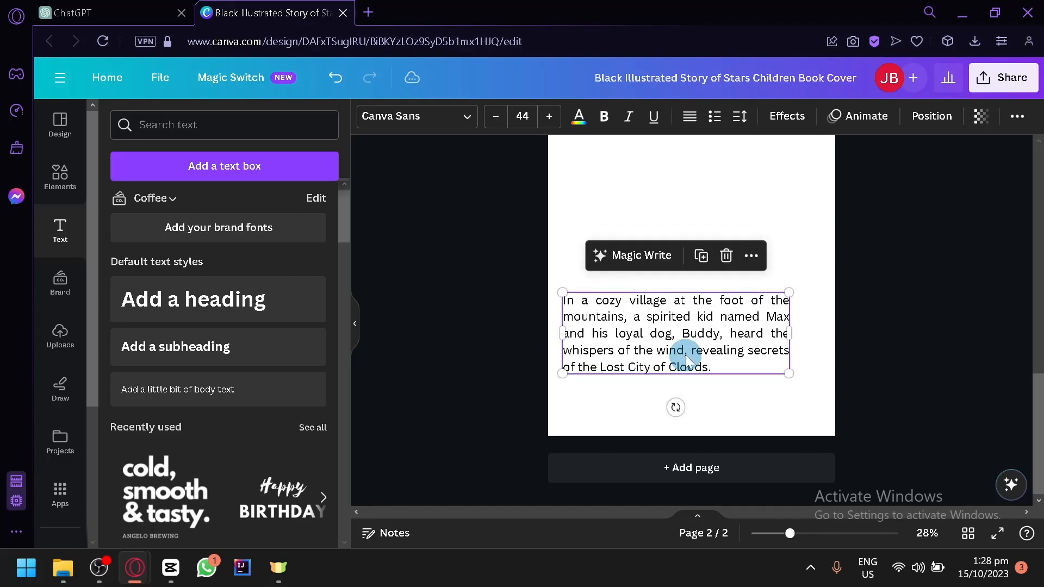
click(688, 204)
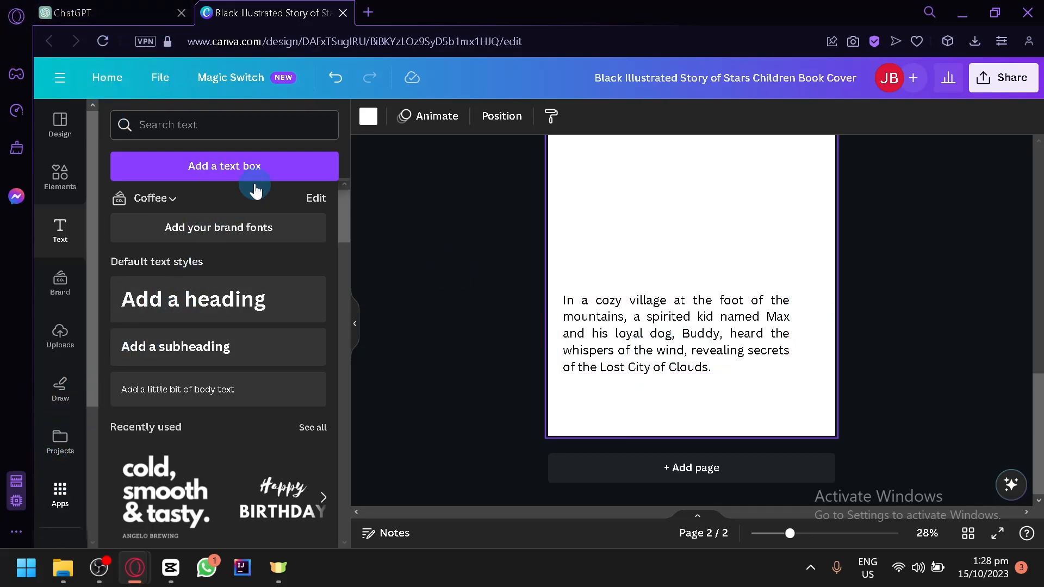
Generate new Magic Media images in the current style, using the copied Page 1 story sentence as the prompt.
click(60, 492)
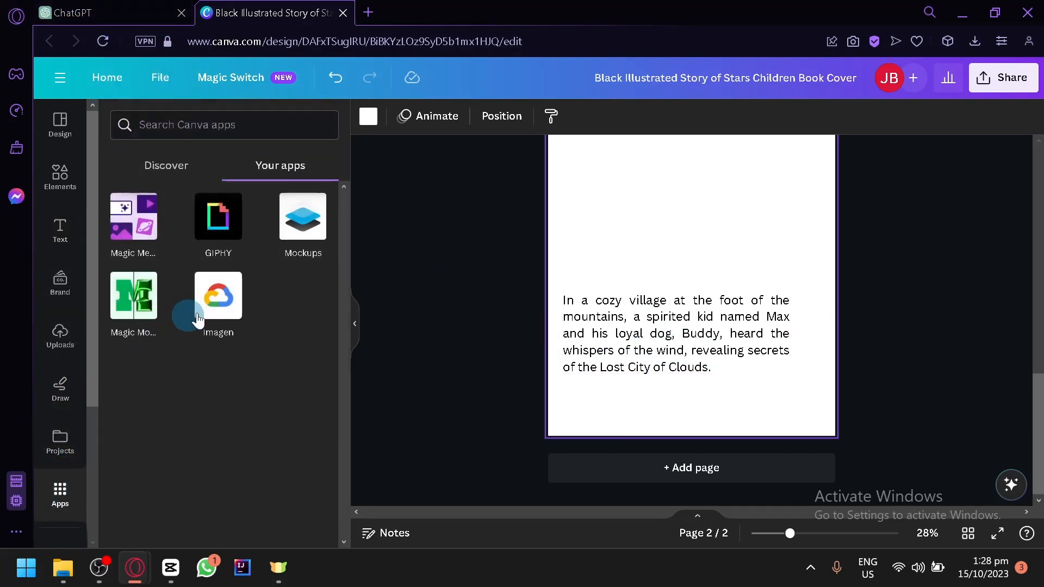
click(134, 224)
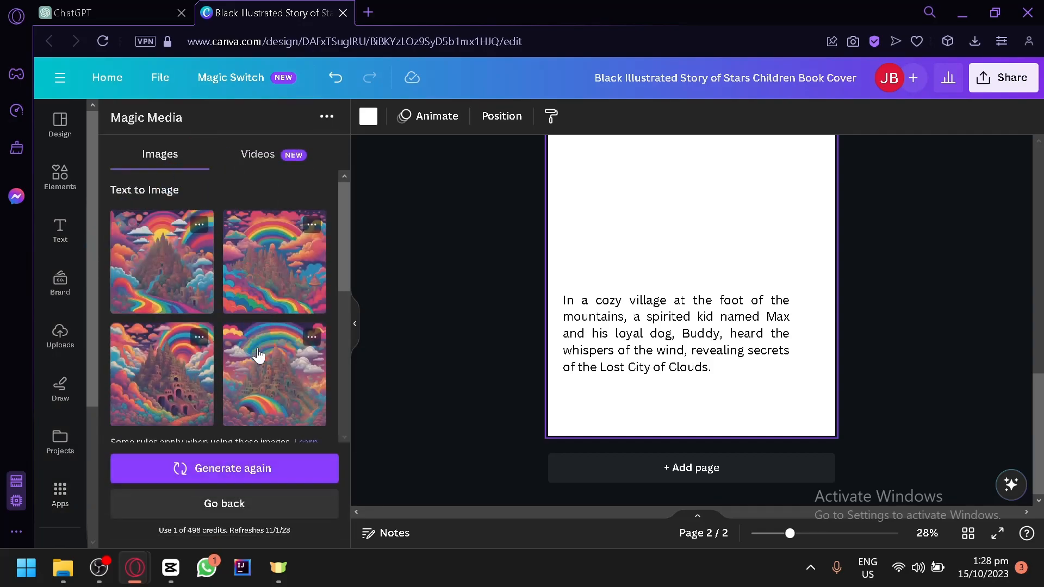
scroll(259, 344, down, 4)
triple_click(228, 280)
key(ctrl+v)
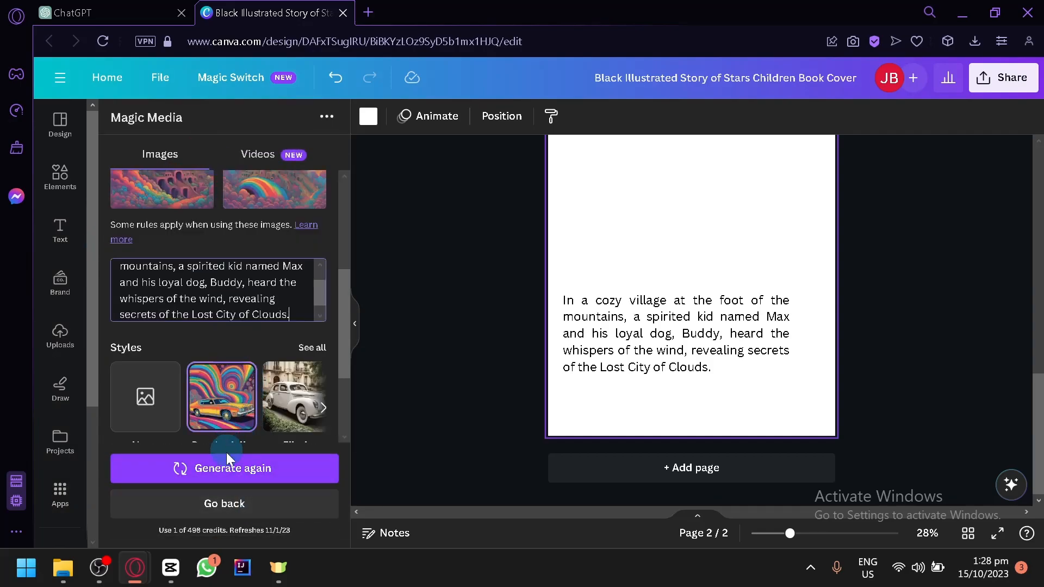
click(241, 489)
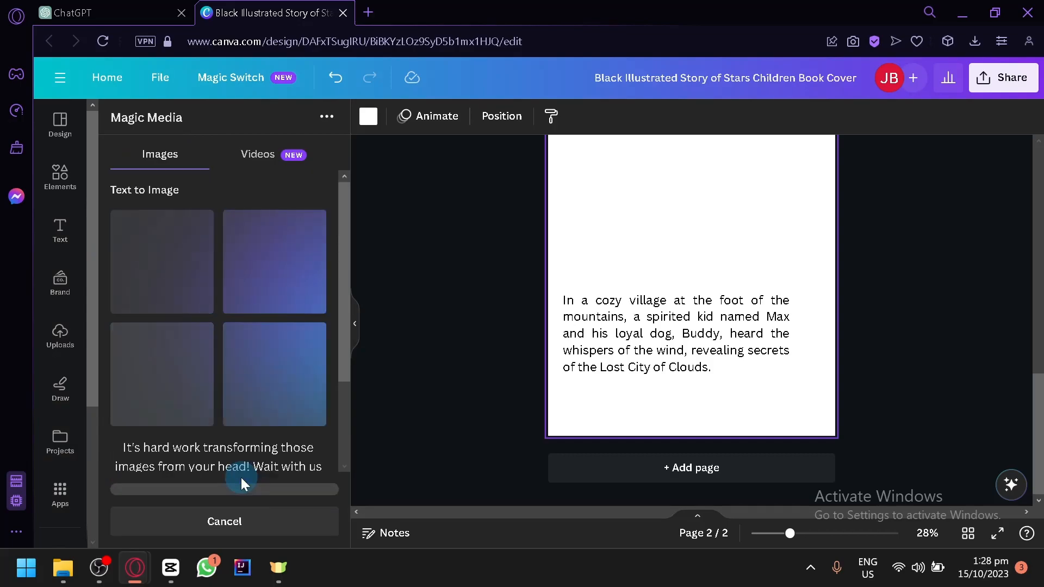
scroll(203, 346, down, 2)
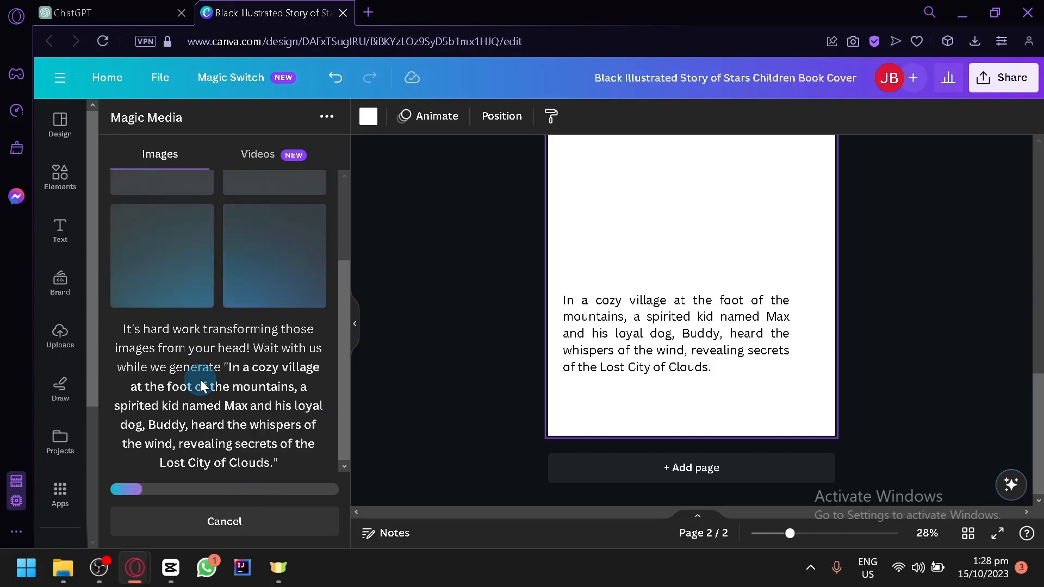
scroll(304, 313, up, 2)
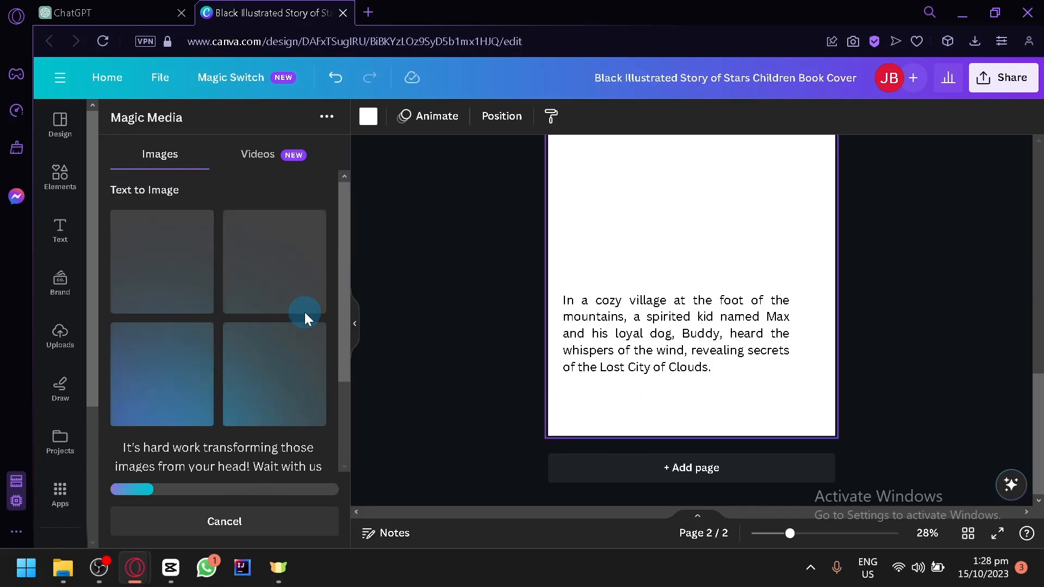
scroll(585, 275, up, 5)
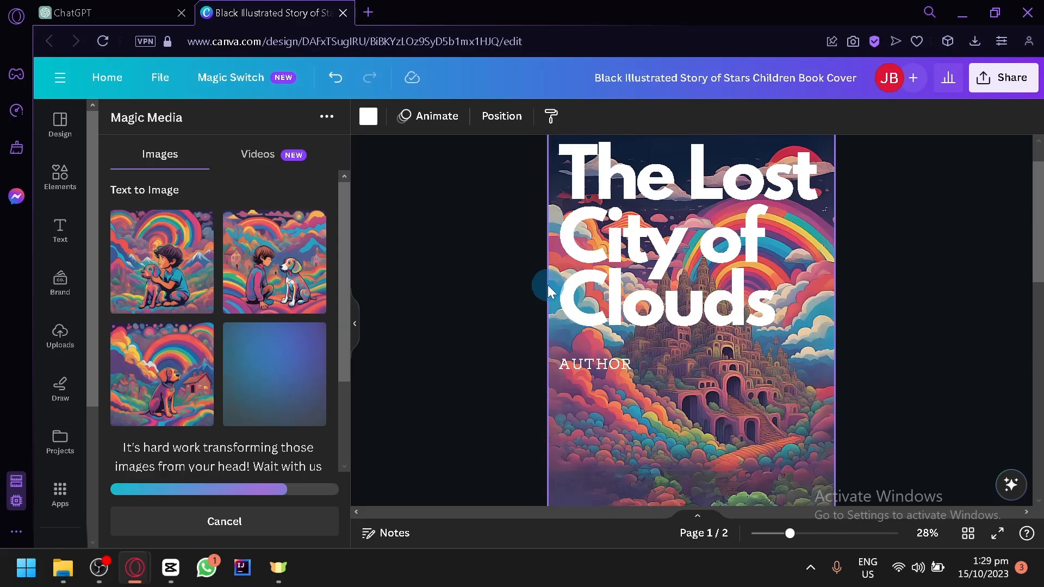
scroll(641, 360, down, 5)
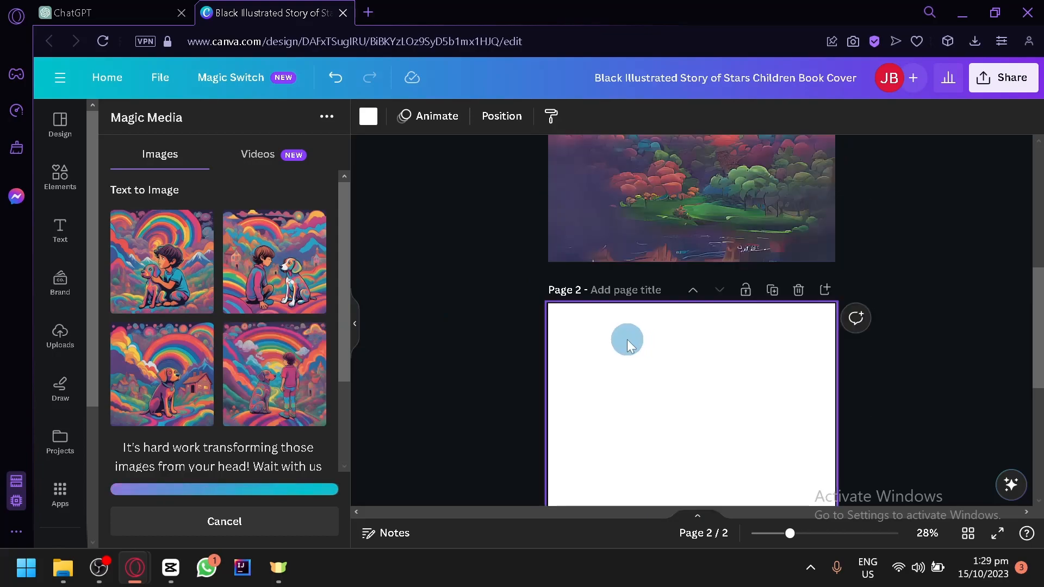
Place the generated image of the kid facing the white-chested dog on page 2 and resize it to about two thirds of the page width.
drag(305, 289, 708, 279)
drag(751, 352, 885, 487)
drag(763, 369, 734, 340)
drag(840, 462, 737, 349)
Arrange page 2 with the kid-and-dog image at the bottom and the story paragraph at the top.
scroll(665, 249, down, 2)
drag(665, 249, 670, 373)
click(637, 311)
drag(633, 314, 624, 155)
scroll(626, 157, up, 4)
drag(664, 376, 669, 235)
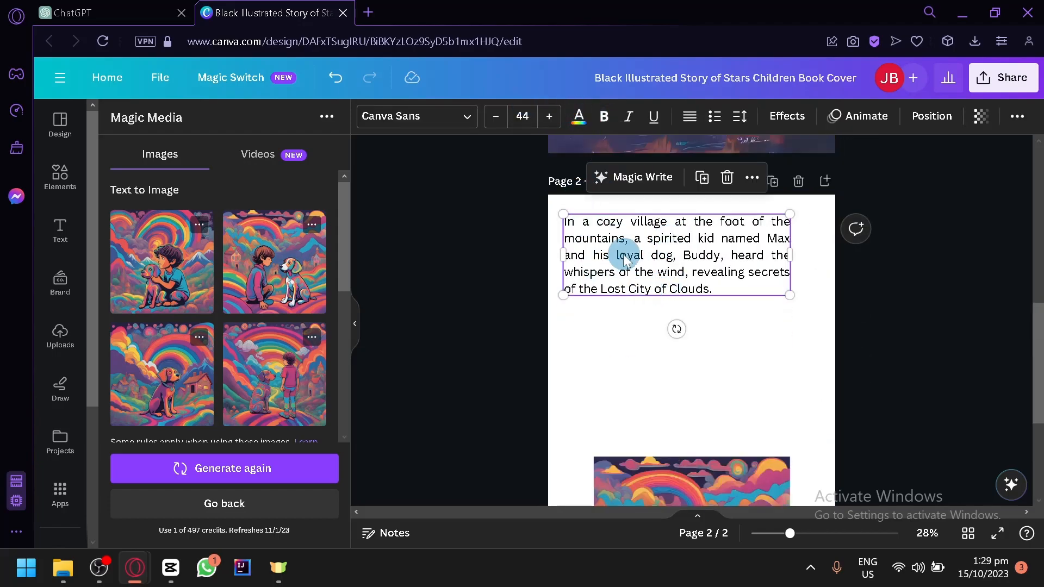
Run Magic Expand on the kid-and-dog image with the Whole Page size.
scroll(611, 422, down, 2)
click(638, 439)
scroll(305, 327, down, 2)
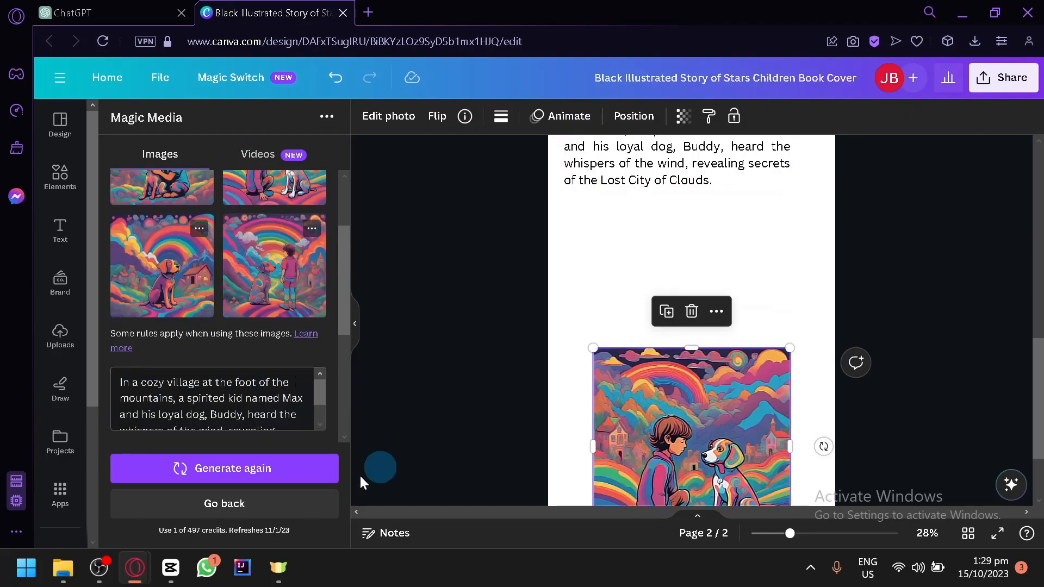
click(294, 504)
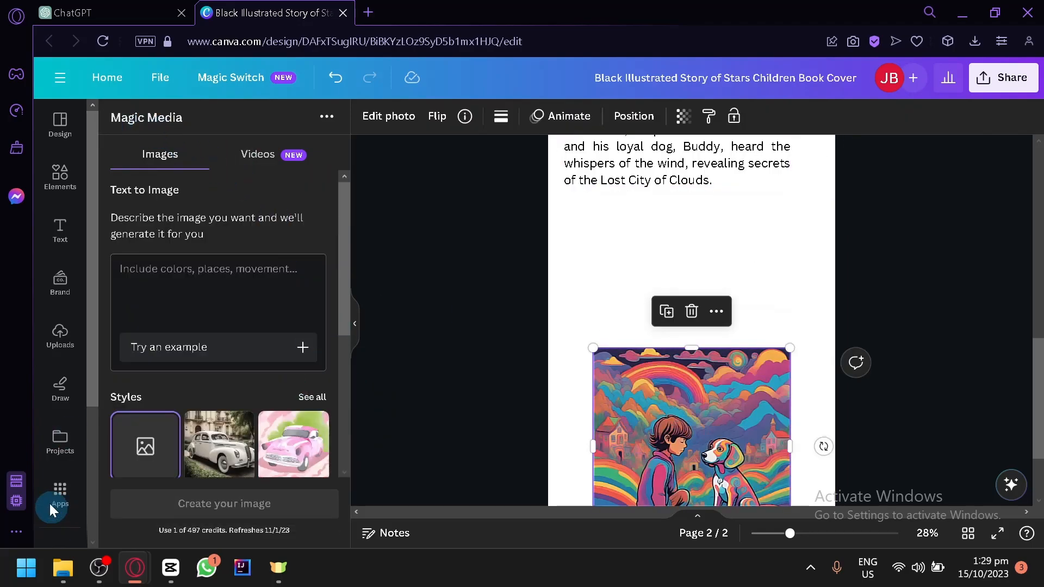
click(55, 489)
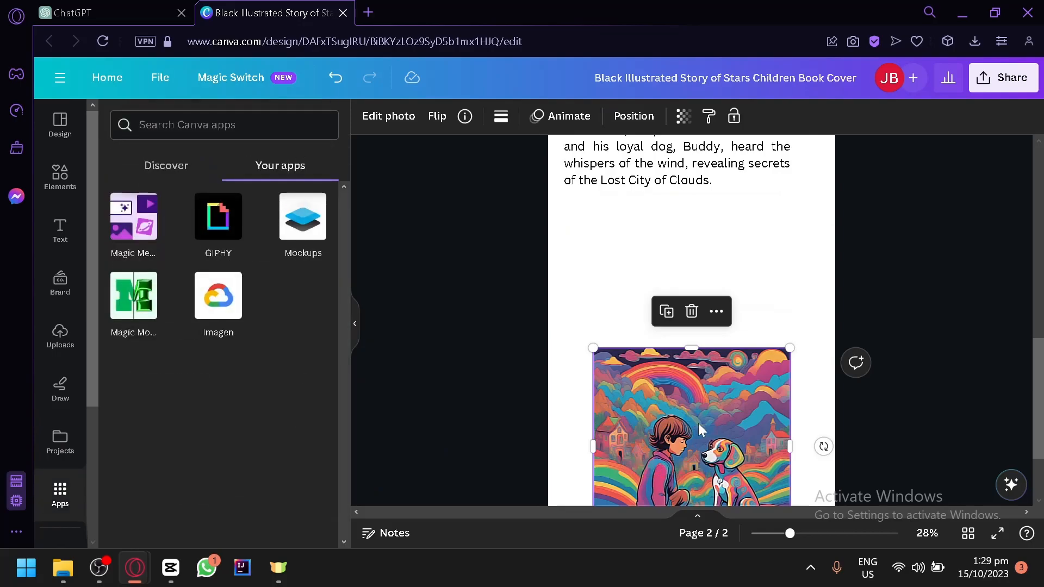
click(403, 123)
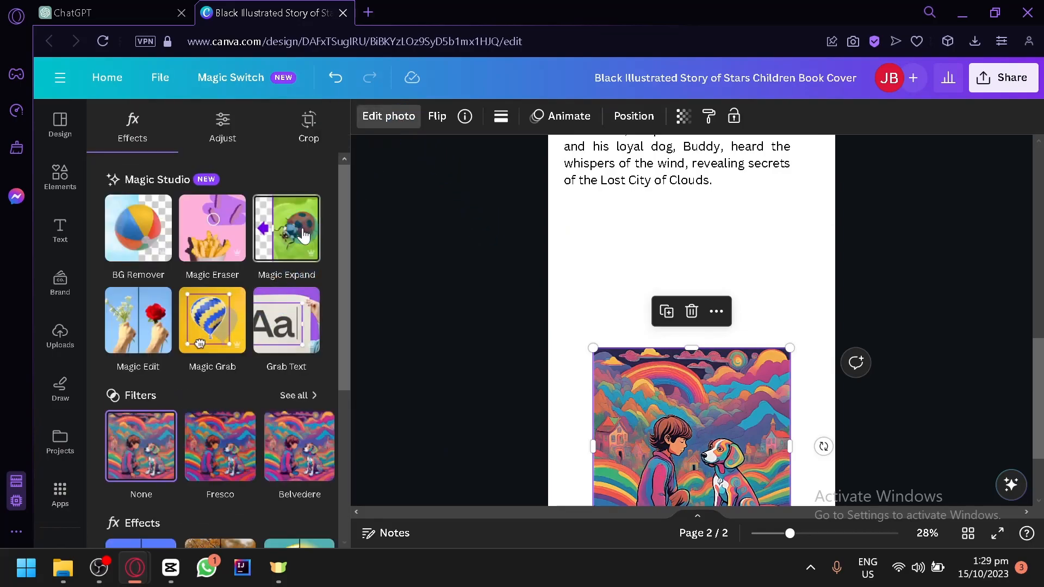
click(303, 236)
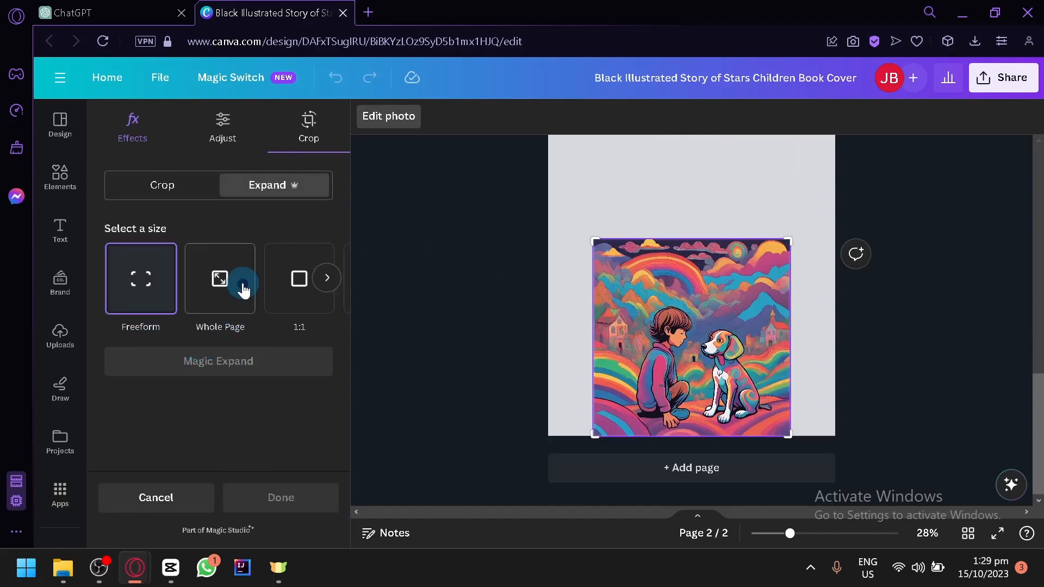
click(243, 292)
click(265, 356)
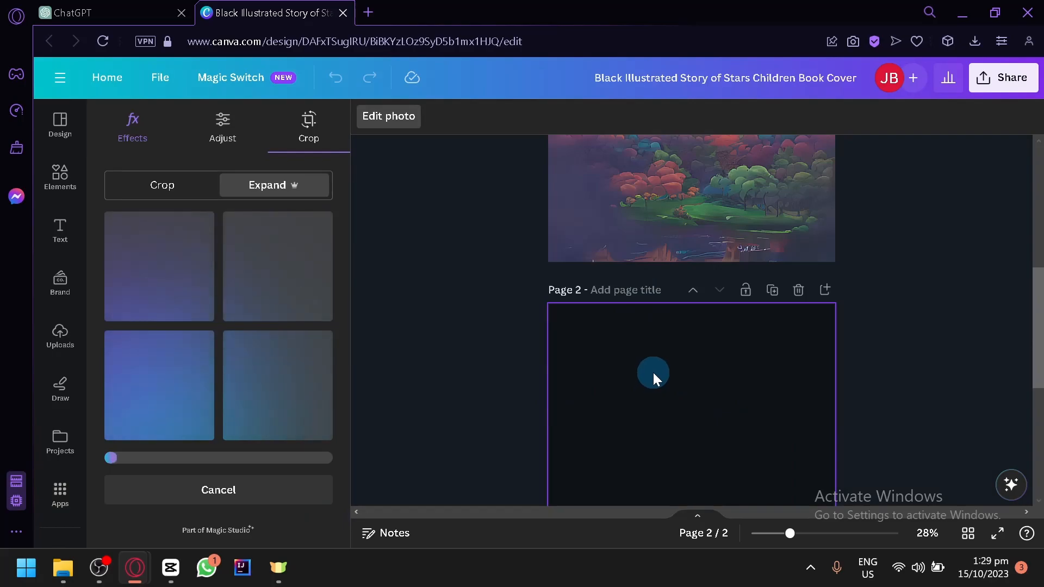
scroll(654, 373, up, 5)
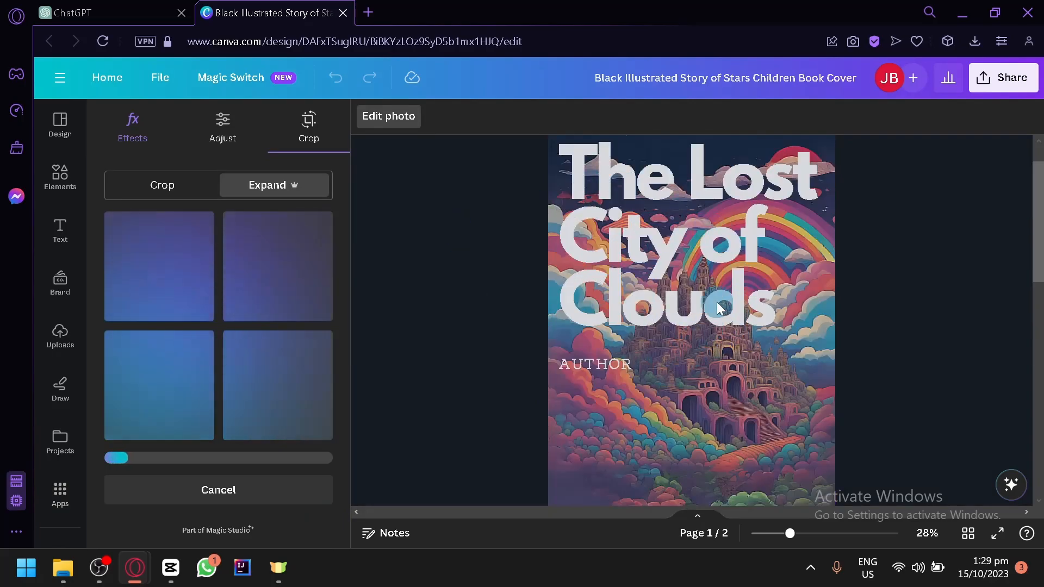
scroll(719, 309, down, 5)
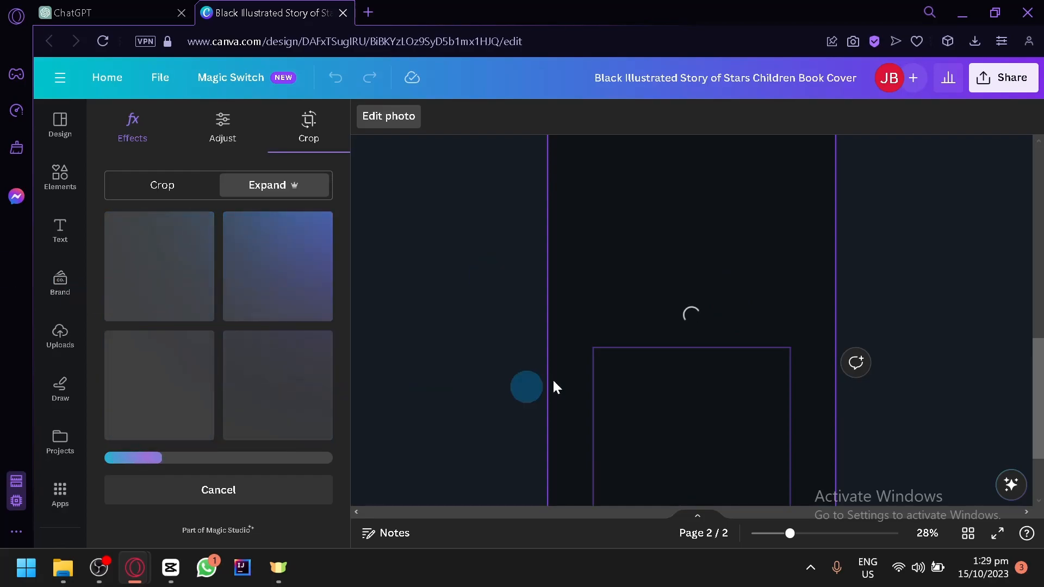
scroll(632, 368, up, 5)
click(61, 7)
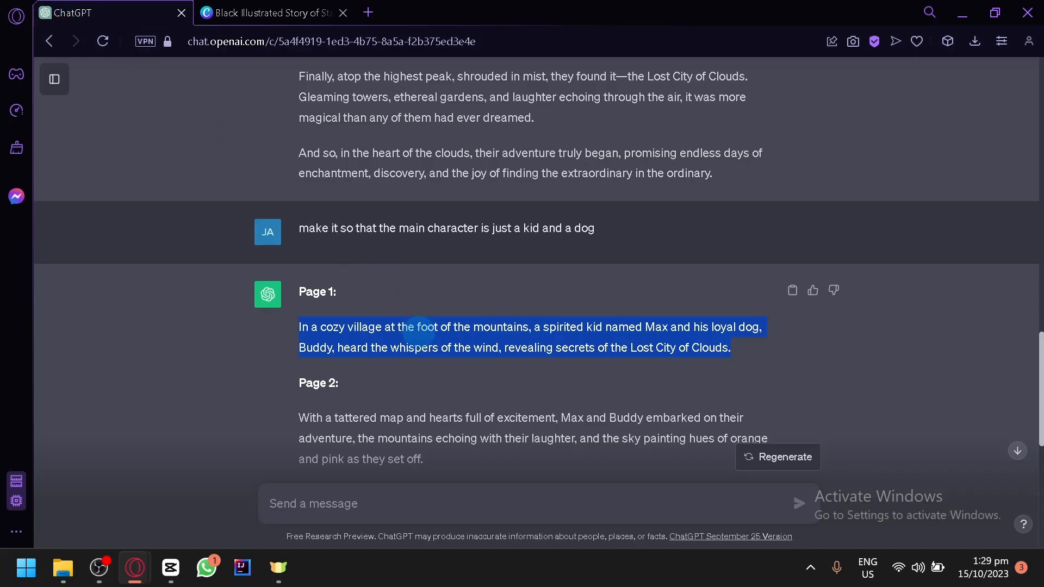
scroll(404, 188, down, 4)
click(348, 7)
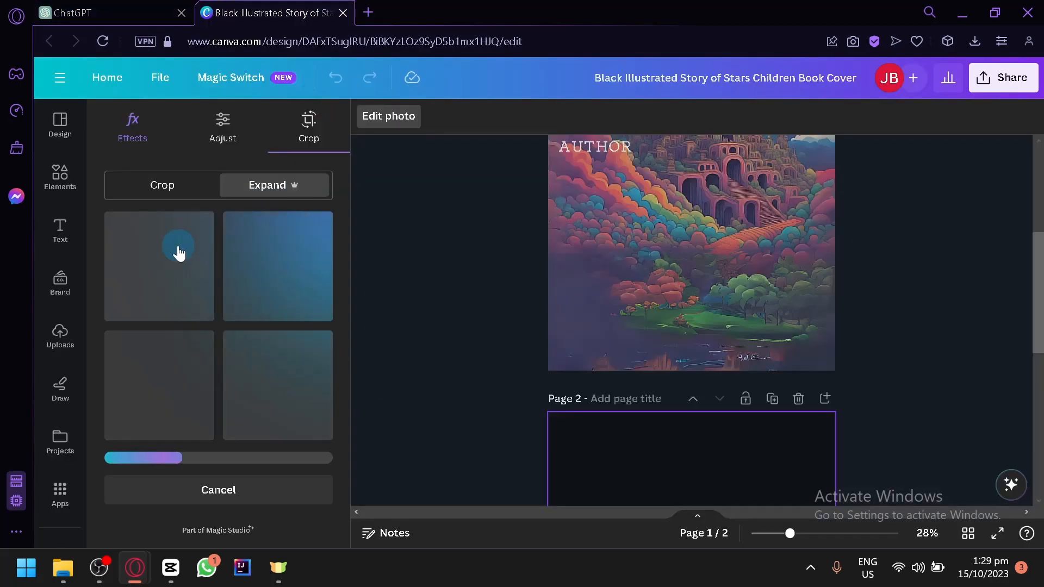
scroll(769, 322, down, 6)
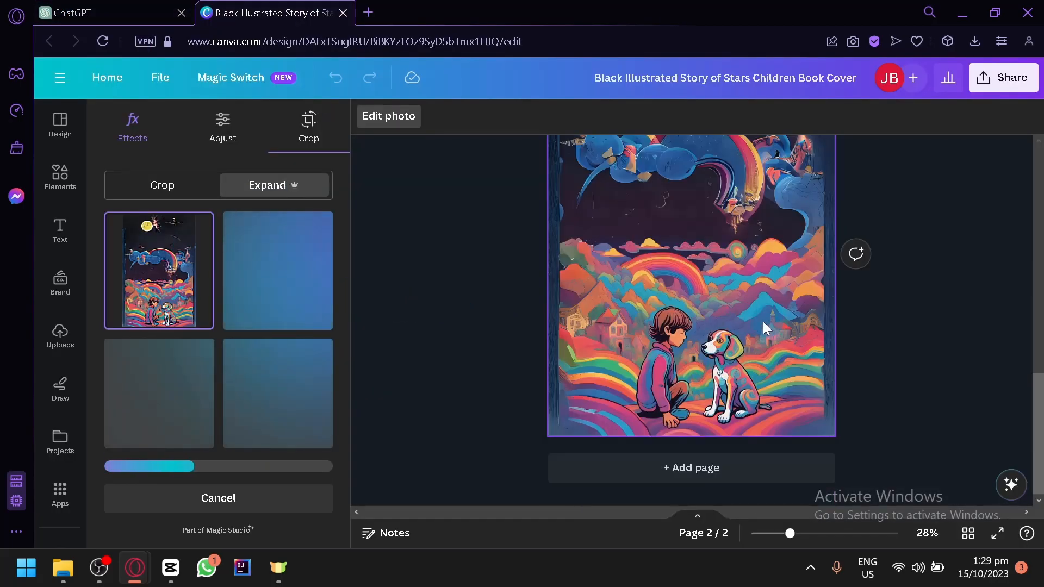
Compare the Magic Expand results on page 2 and apply the starry-sky version with glowing blue figures and a low yellow moon.
scroll(694, 314, up, 2)
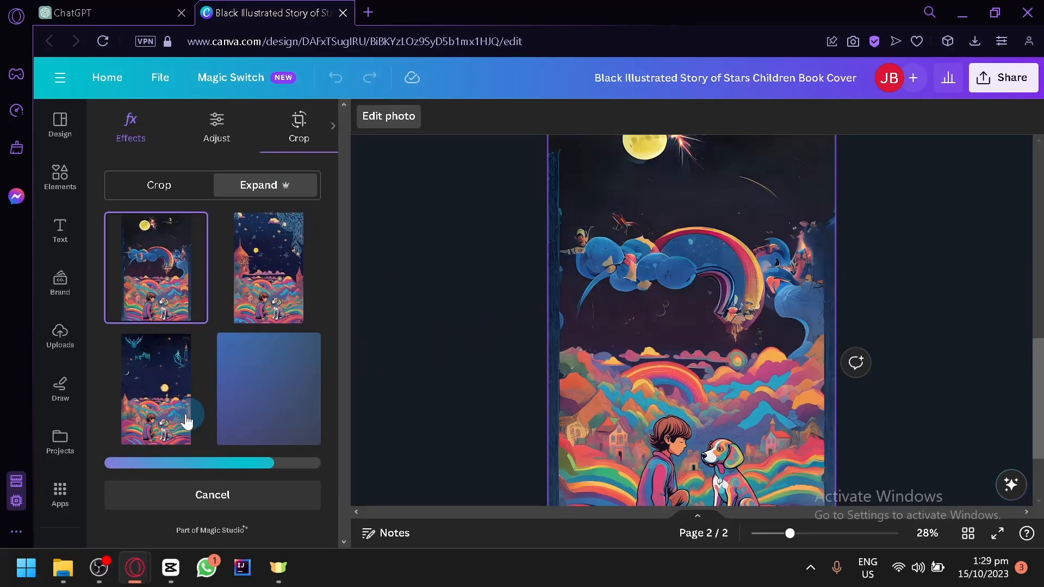
click(287, 295)
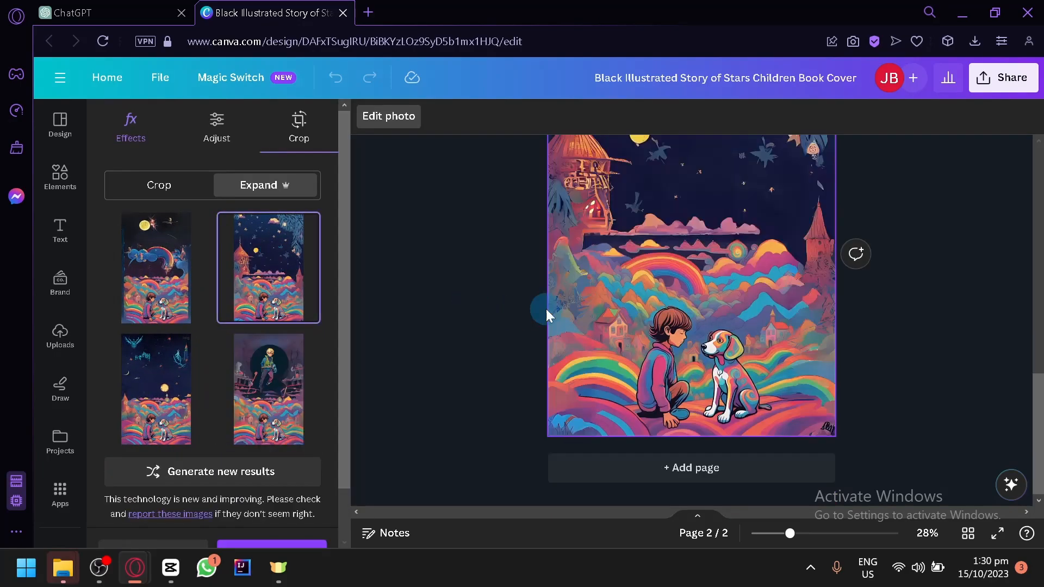
click(177, 272)
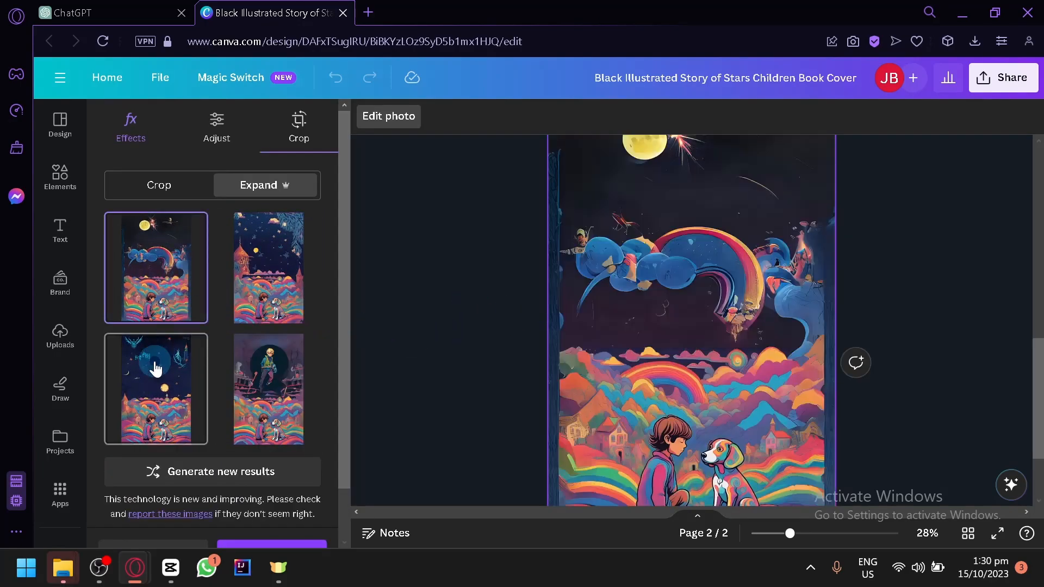
click(157, 369)
scroll(563, 302, down, 3)
scroll(562, 302, up, 5)
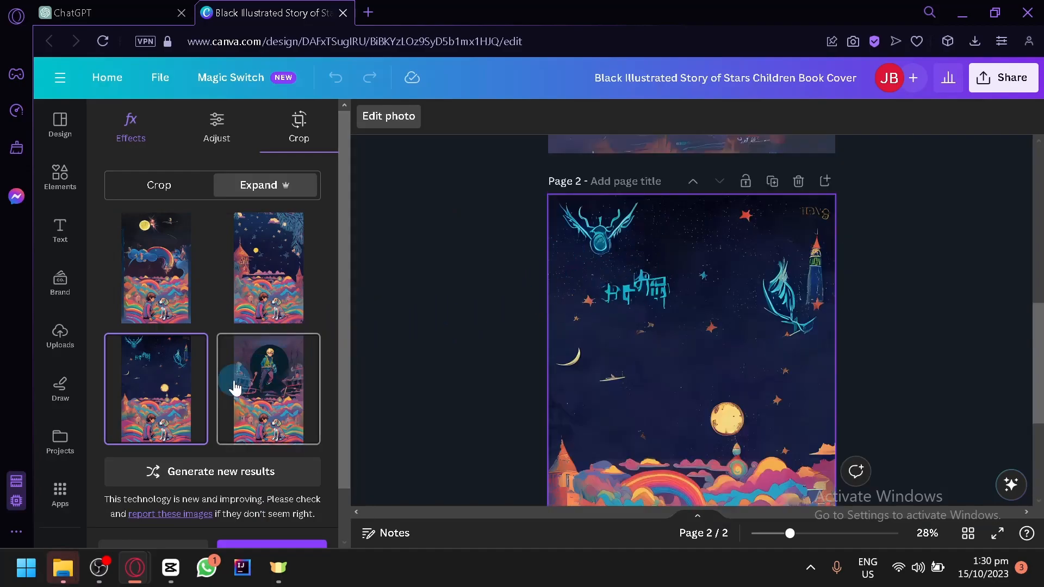
scroll(272, 446, down, 1)
click(285, 495)
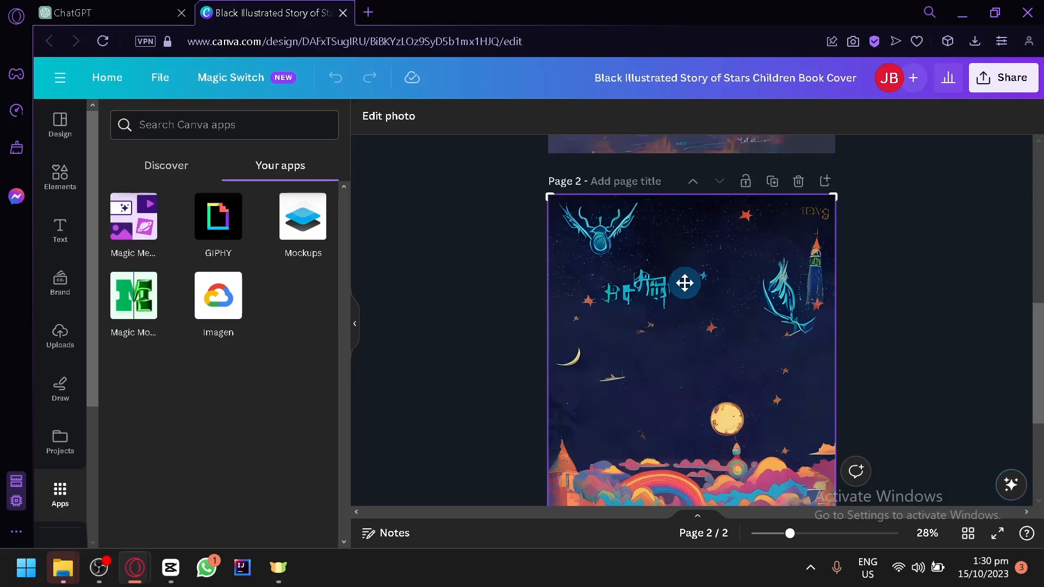
Colour the page 2 story paragraph white and move it down to sit just above the moon.
click(637, 301)
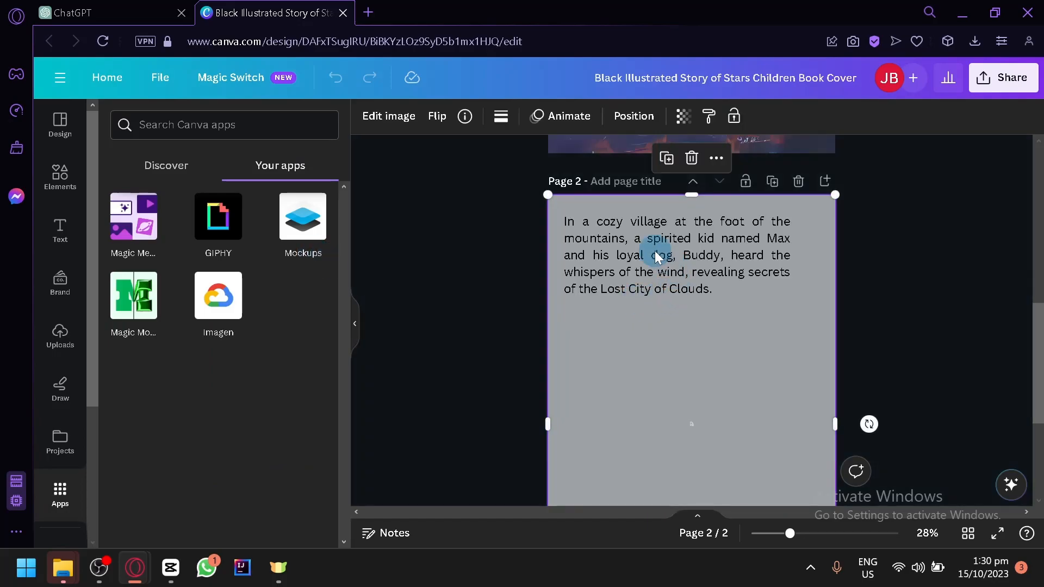
click(654, 250)
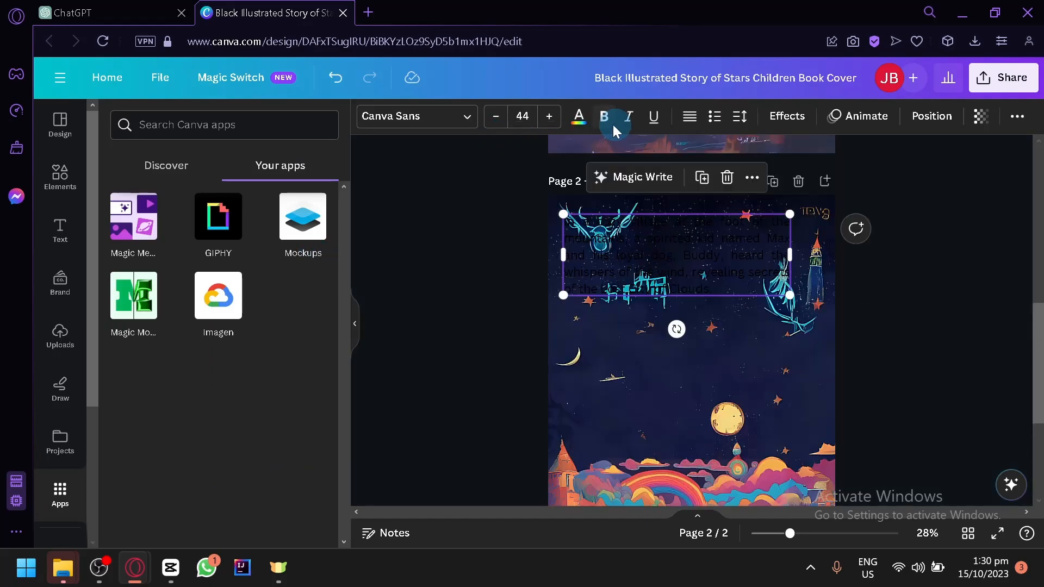
click(579, 117)
click(200, 212)
drag(584, 264, 582, 384)
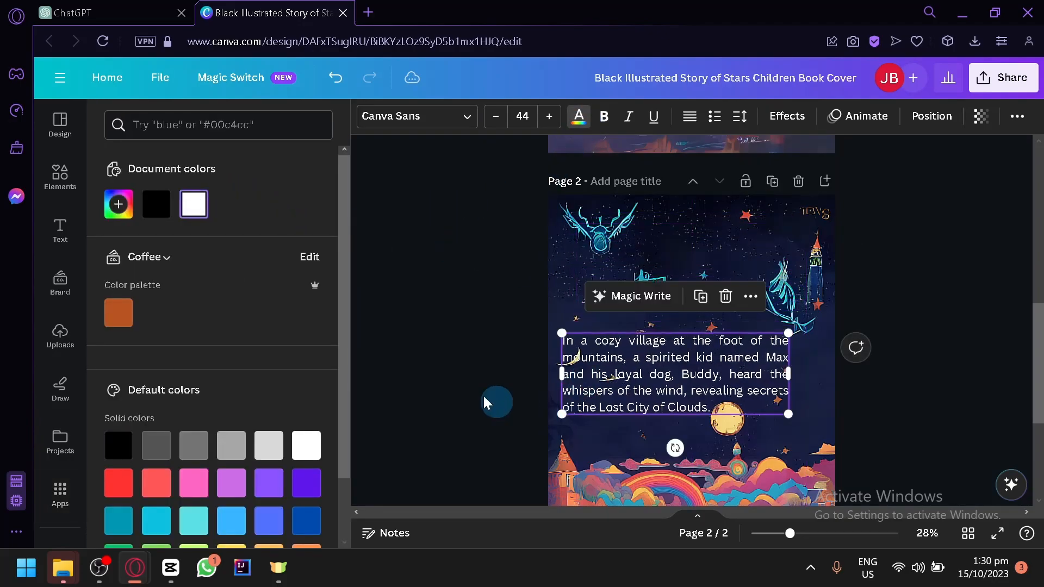
click(516, 411)
Review the cover and the illustrated story page for overall look and text placement.
scroll(482, 383, down, 4)
scroll(840, 378, up, 12)
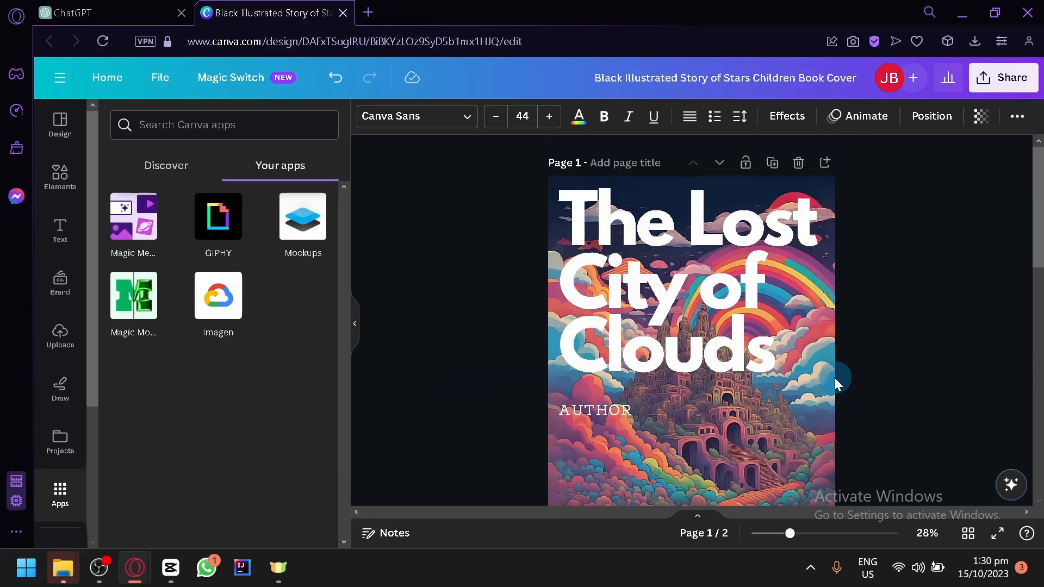
scroll(827, 380, down, 10)
scroll(687, 446, up, 4)
scroll(688, 427, down, 4)
click(696, 424)
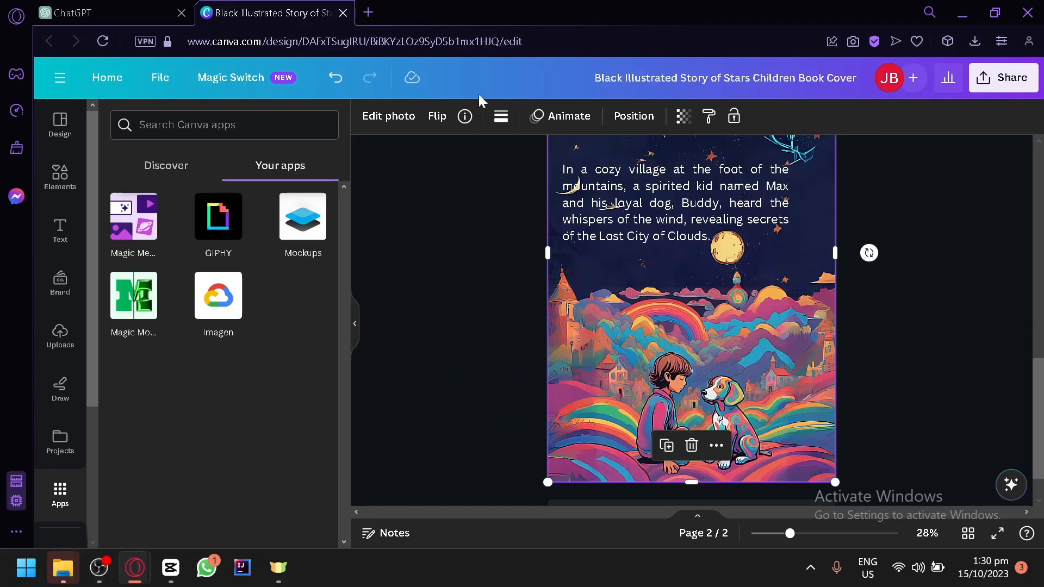
scroll(640, 397, up, 6)
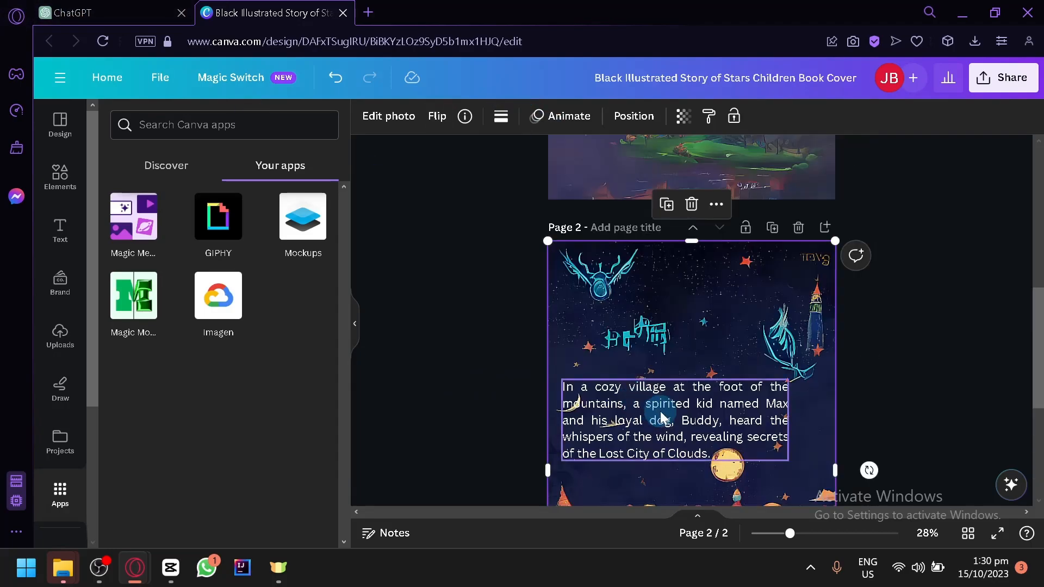
scroll(659, 396, down, 2)
scroll(636, 367, up, 6)
scroll(646, 343, down, 8)
scroll(644, 343, up, 6)
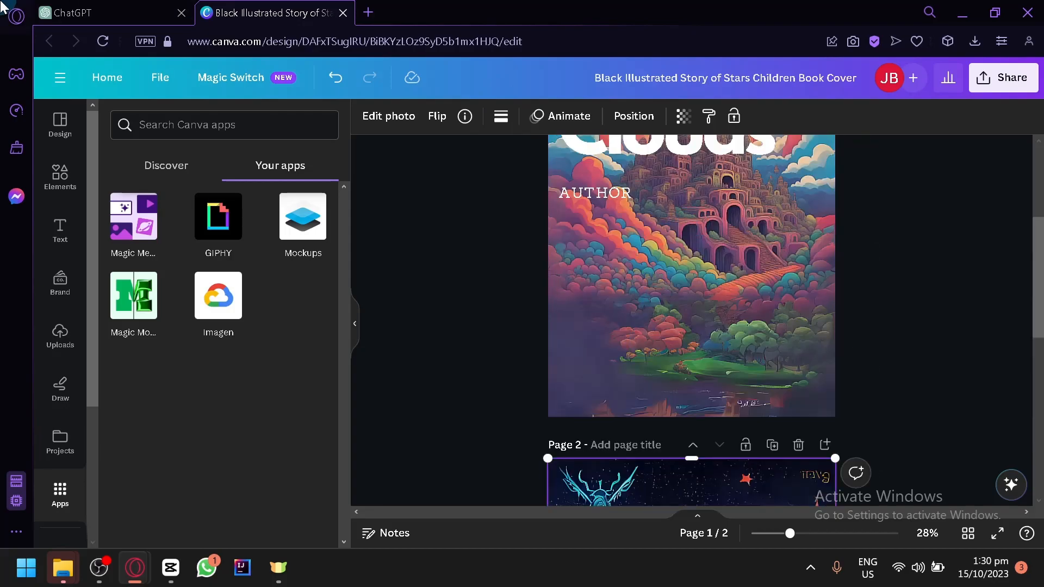
Check the remaining story pages in the ChatGPT conversation and return to the Canva design.
click(109, 13)
scroll(302, 379, down, 4)
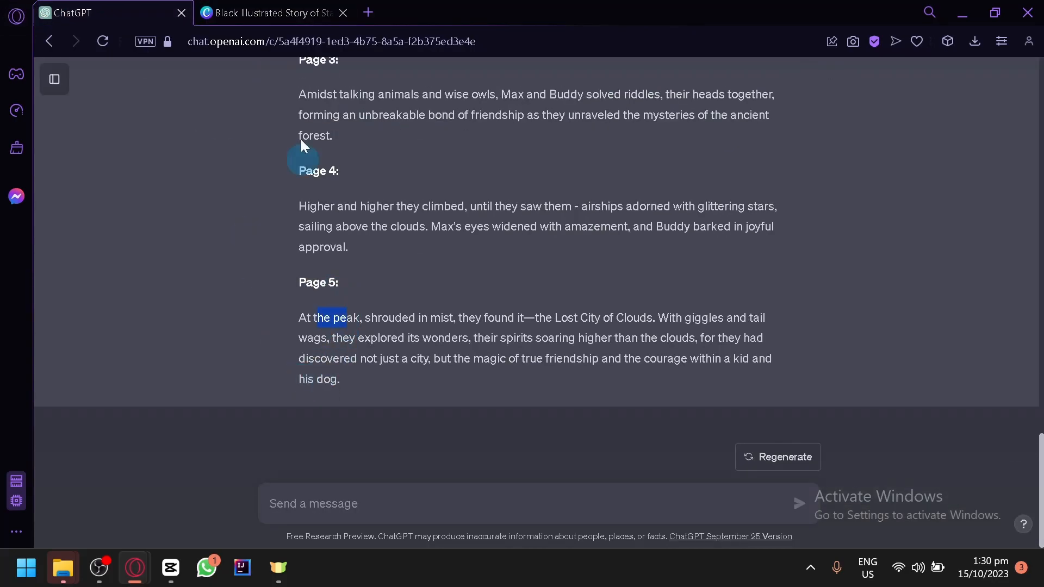
click(270, 13)
View the file types offered for downloading the design, and look over both pages with the side panel collapsed.
click(1016, 85)
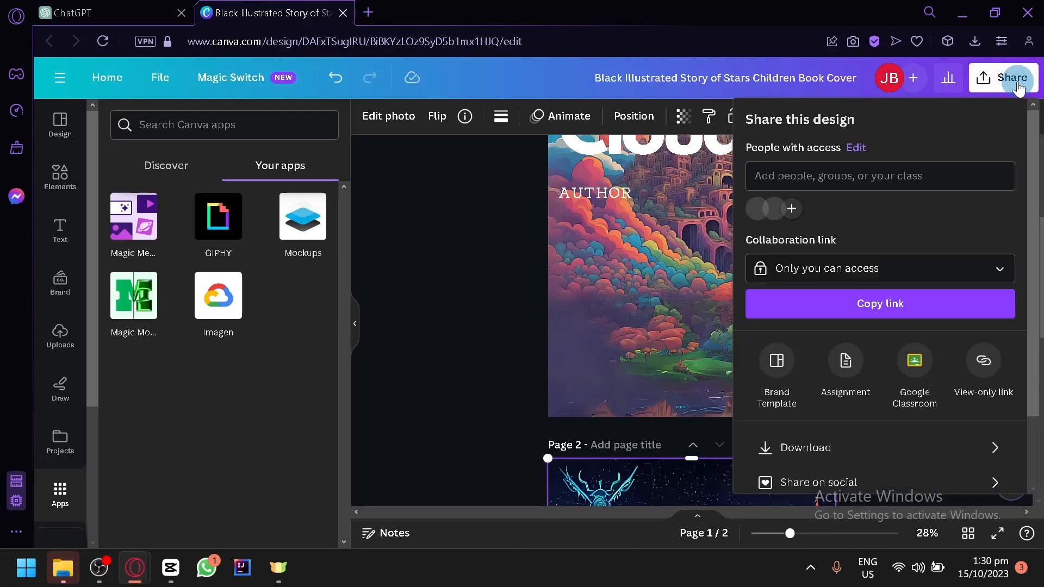
click(831, 443)
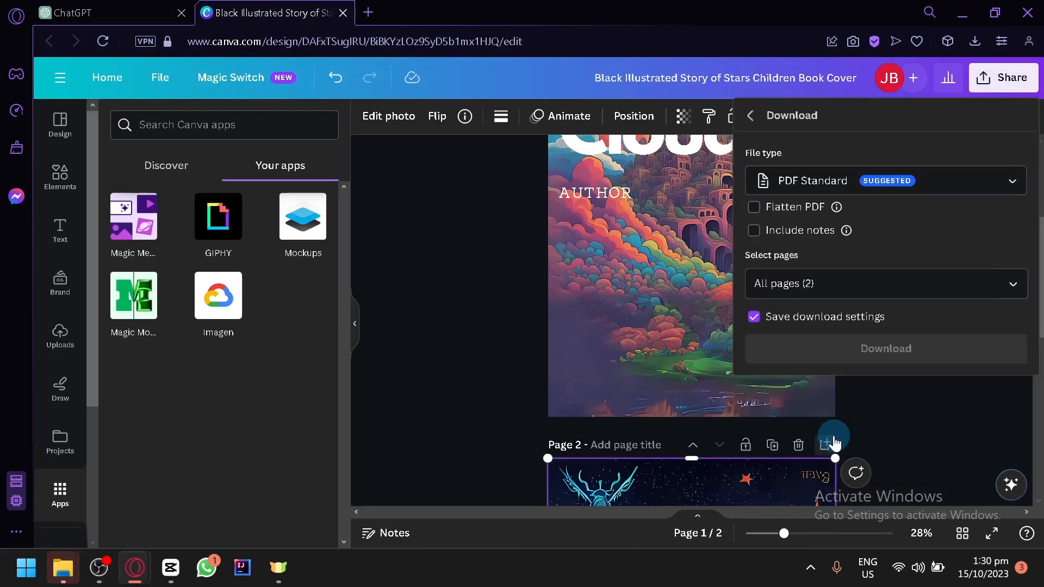
click(932, 186)
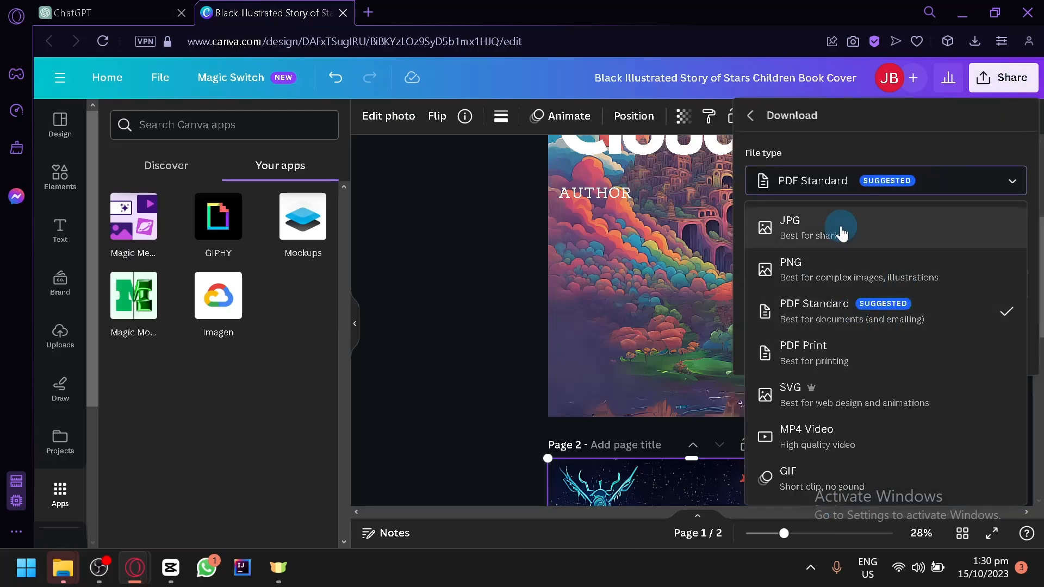
click(489, 329)
click(355, 339)
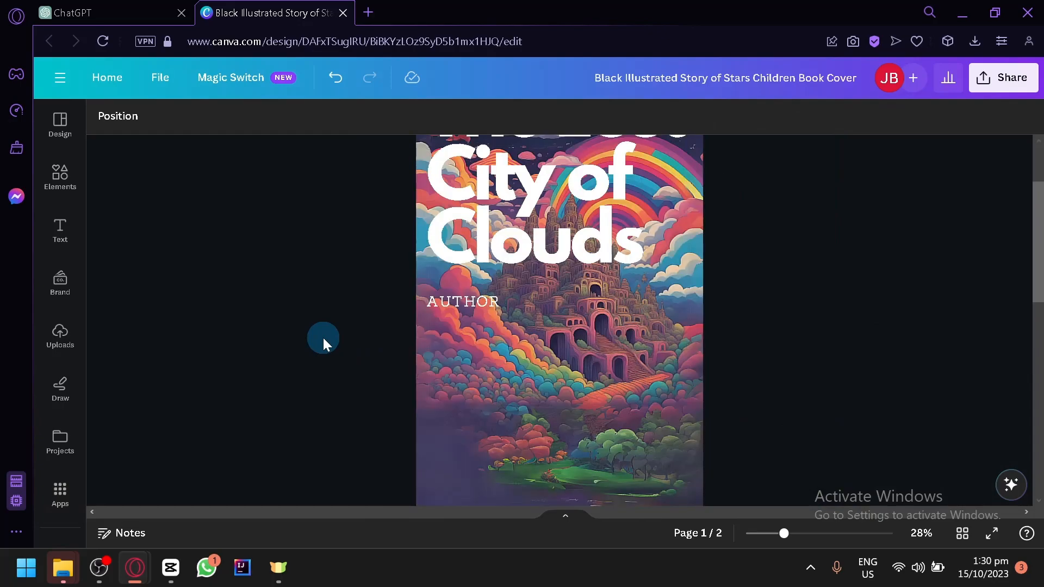
scroll(234, 359, down, 8)
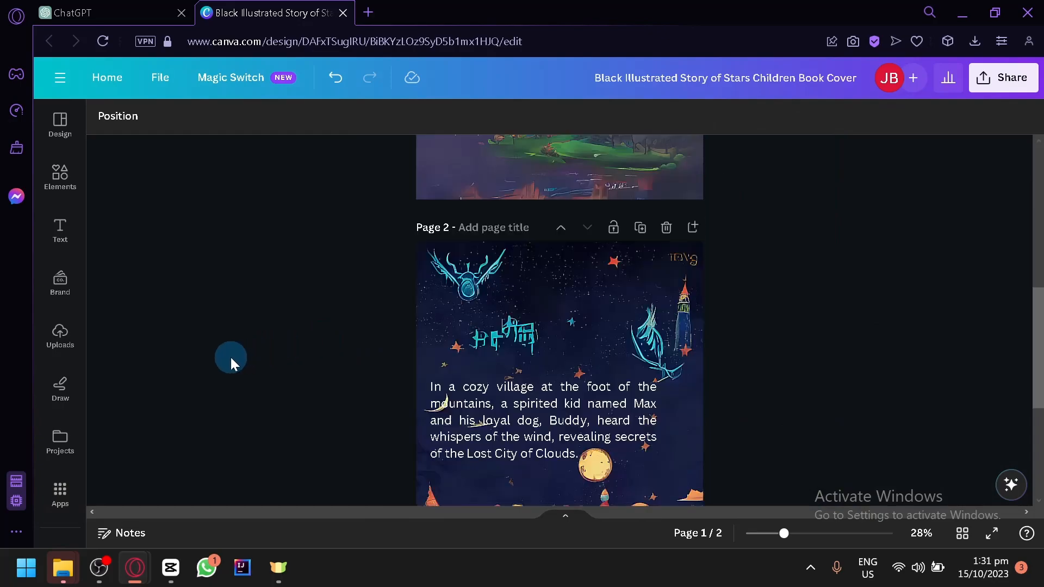